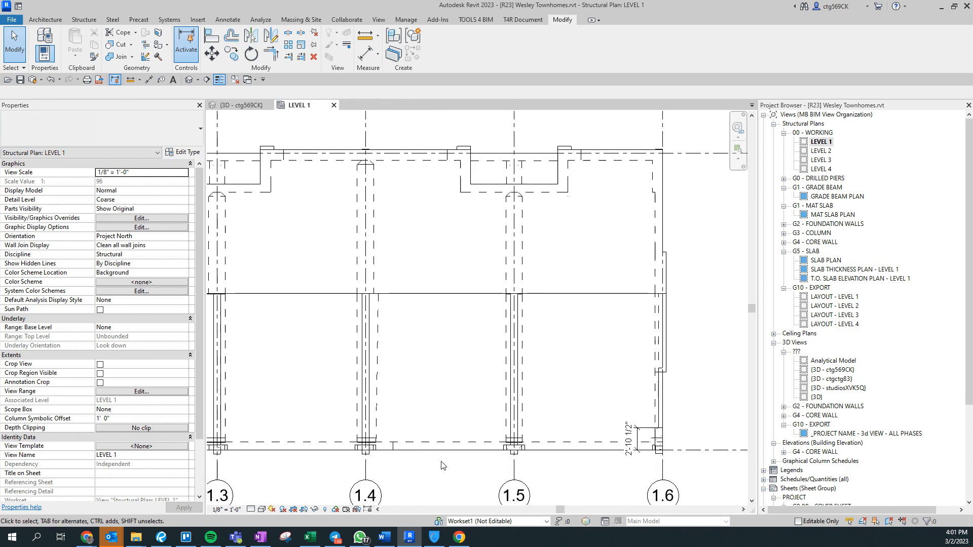
- Switch to Bluebeam Revu and view the foundation plan on page 3 of the Structural_2022.08.31 drawing set
{"action": "left_click", "coordinate": [161, 537]}
{"action": "left_click", "coordinate": [181, 108]}
{"action": "scroll", "coordinate": [592, 318], "scroll_direction": "up", "scroll_amount": 6}
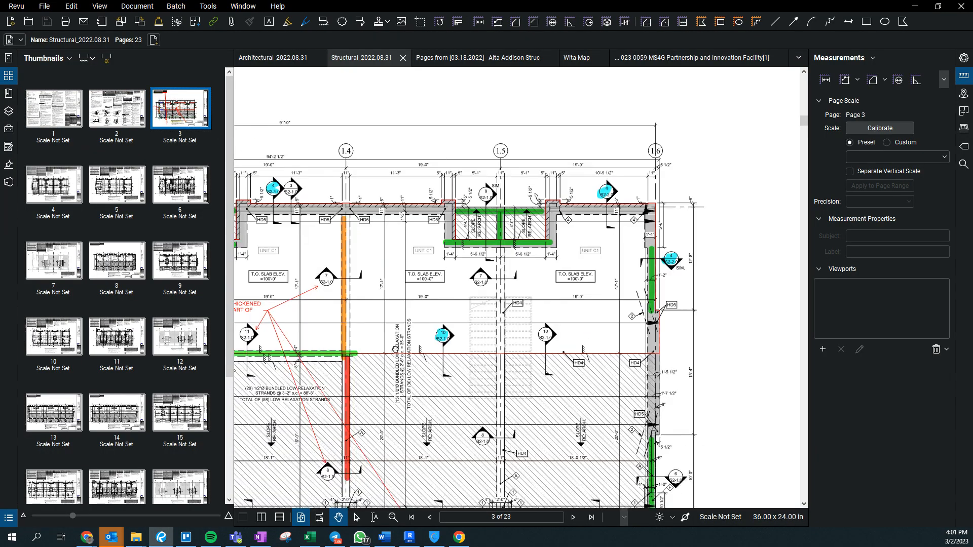
- Examine detail 10, Section at Single Garage Step, on page 20, focusing on the sloped slab transition and the red pour-break markup
{"action": "scroll", "coordinate": [139, 391], "scroll_direction": "down", "scroll_amount": 4}
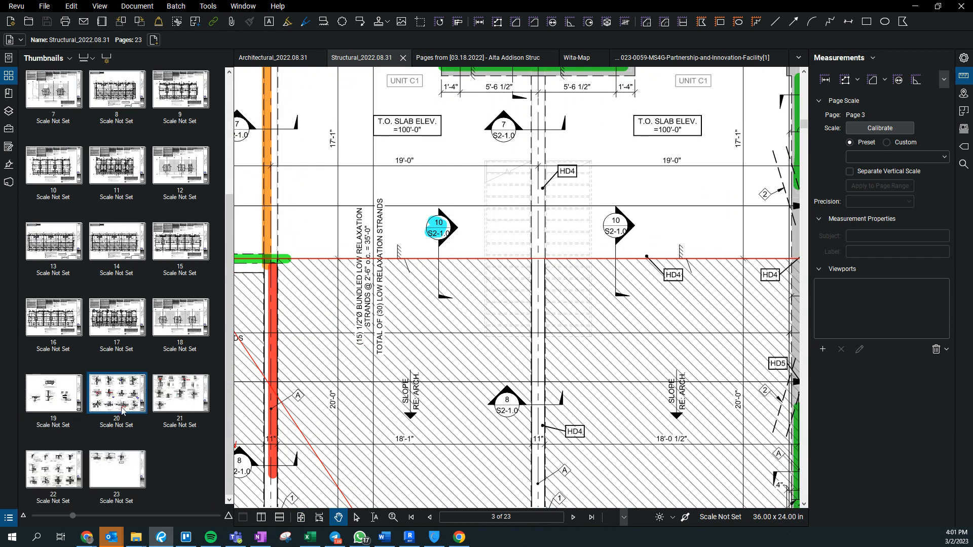
{"action": "left_click", "coordinate": [122, 413]}
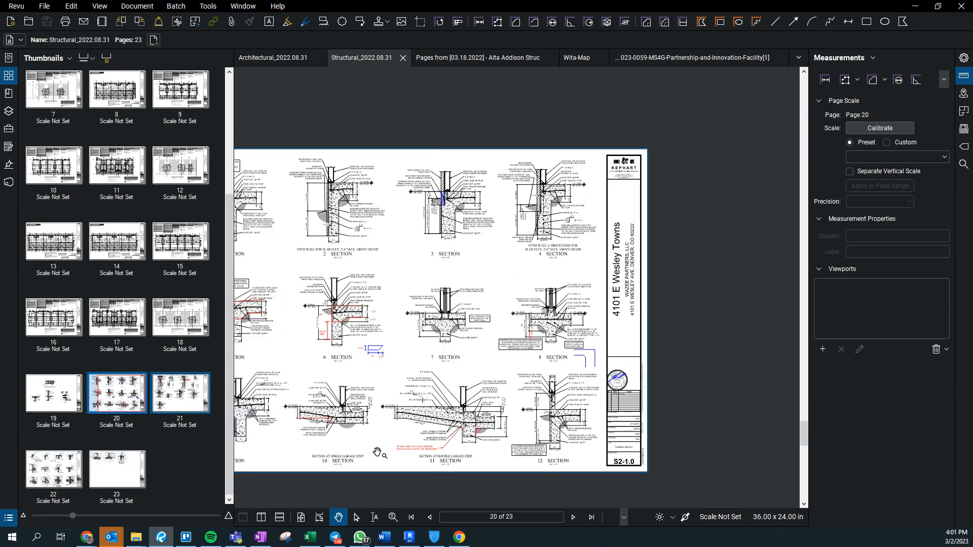
{"action": "scroll", "coordinate": [298, 446], "scroll_direction": "up", "scroll_amount": 8}
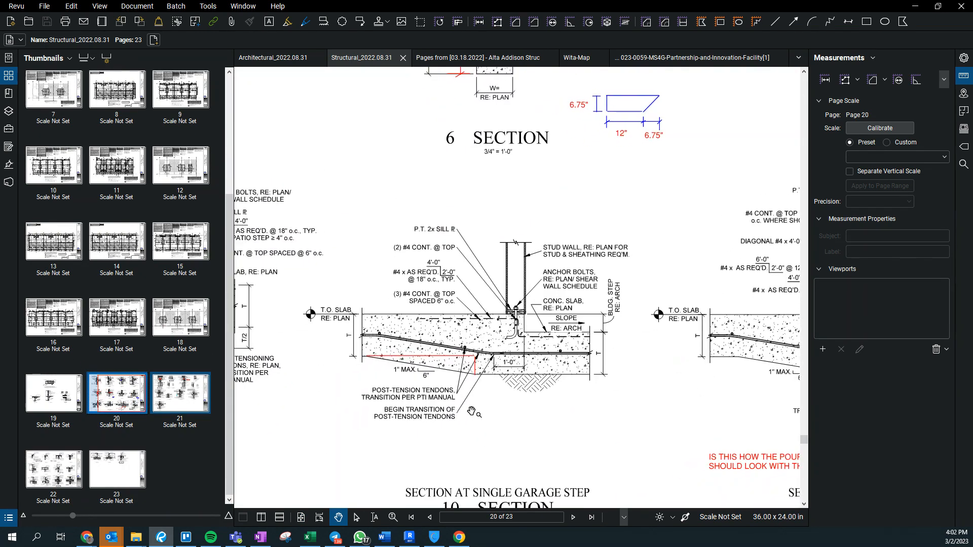
{"action": "left_click_drag", "start_coordinate": [516, 356], "coordinate": [536, 345]}
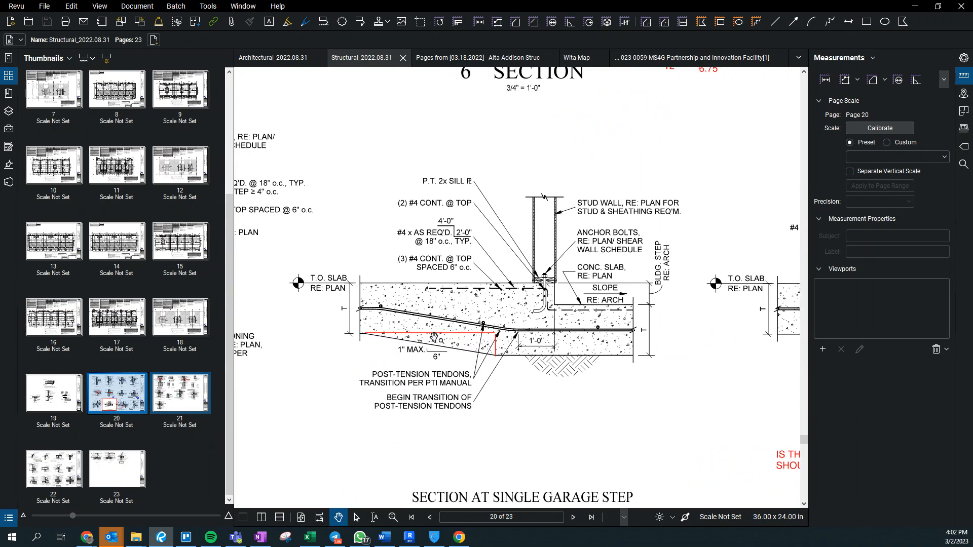
{"action": "left_click_drag", "start_coordinate": [574, 253], "coordinate": [564, 279]}
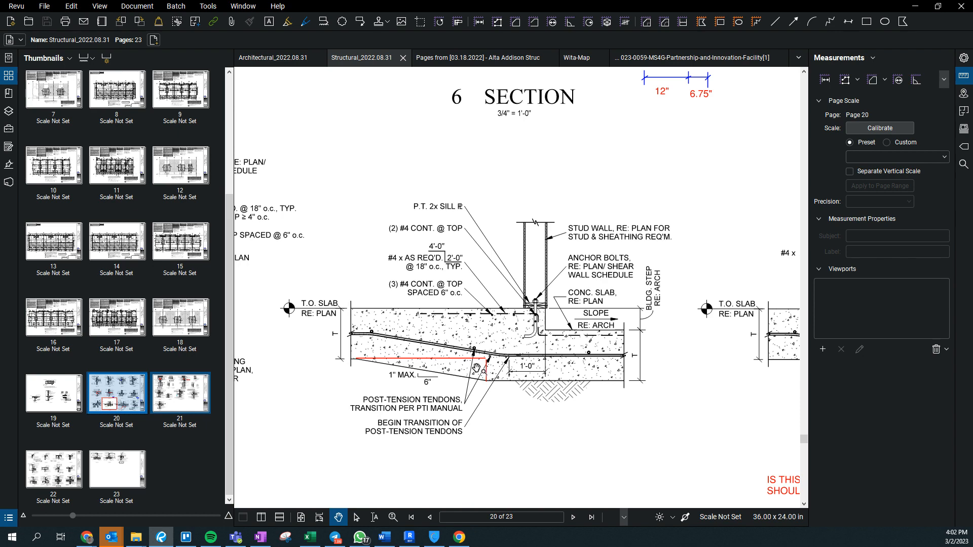
{"action": "scroll", "coordinate": [412, 425], "scroll_direction": "up", "scroll_amount": 4}
{"action": "mouse_move", "coordinate": [540, 337]}
{"action": "left_mouse_down"}
{"action": "mouse_move", "coordinate": [513, 369]}
{"action": "mouse_move", "coordinate": [505, 363]}
{"action": "left_mouse_up"}
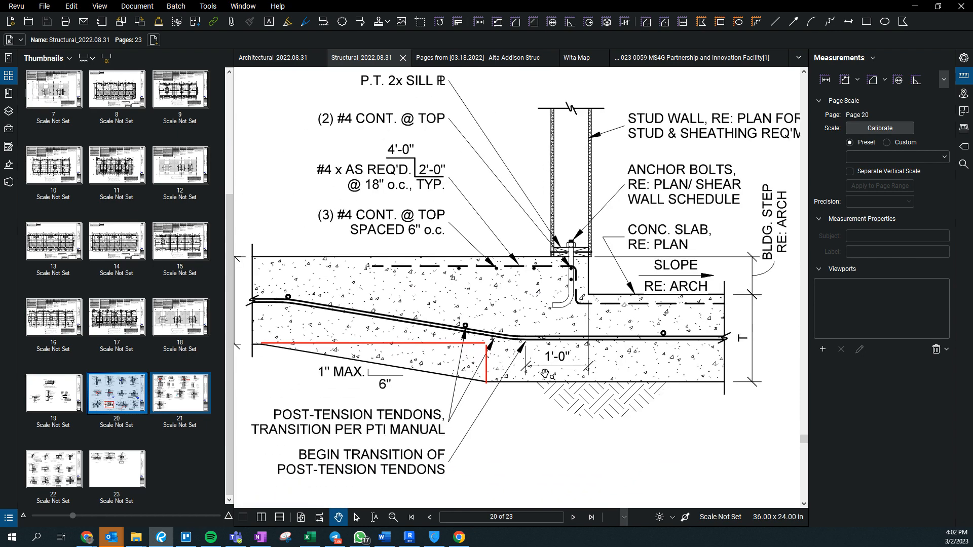
{"action": "scroll", "coordinate": [520, 290], "scroll_direction": "down", "scroll_amount": 5}
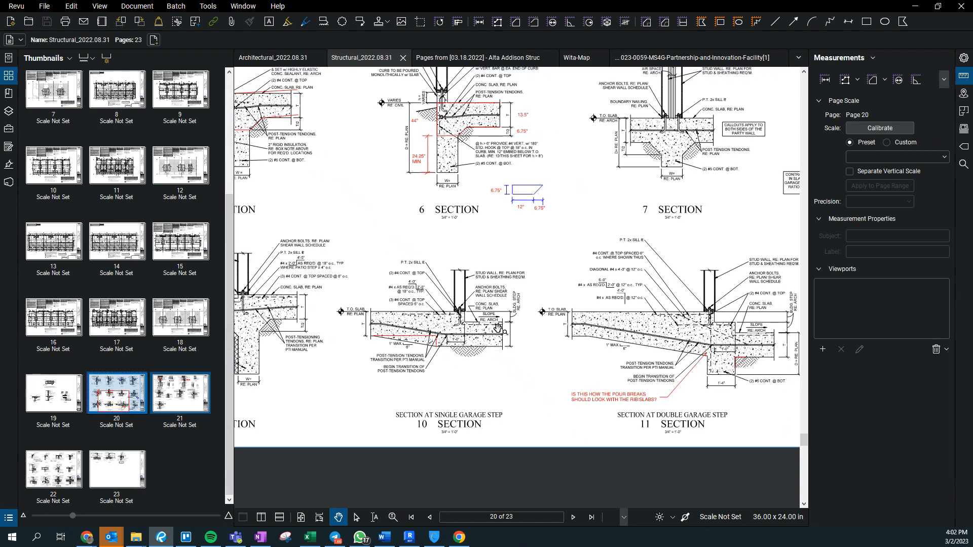
{"action": "scroll", "coordinate": [498, 329], "scroll_direction": "up", "scroll_amount": 5}
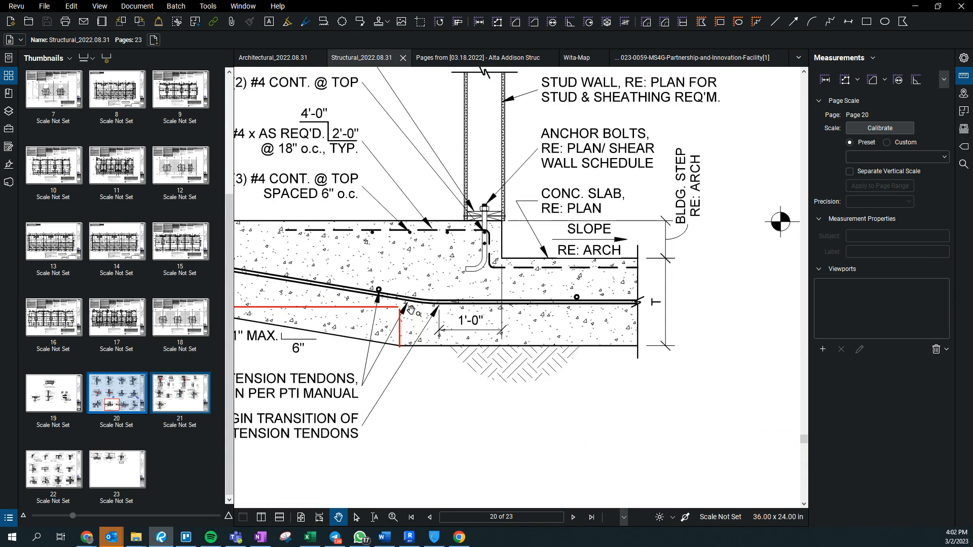
{"action": "left_click_drag", "start_coordinate": [374, 354], "coordinate": [549, 357]}
{"action": "scroll", "coordinate": [585, 369], "scroll_direction": "down", "scroll_amount": 4}
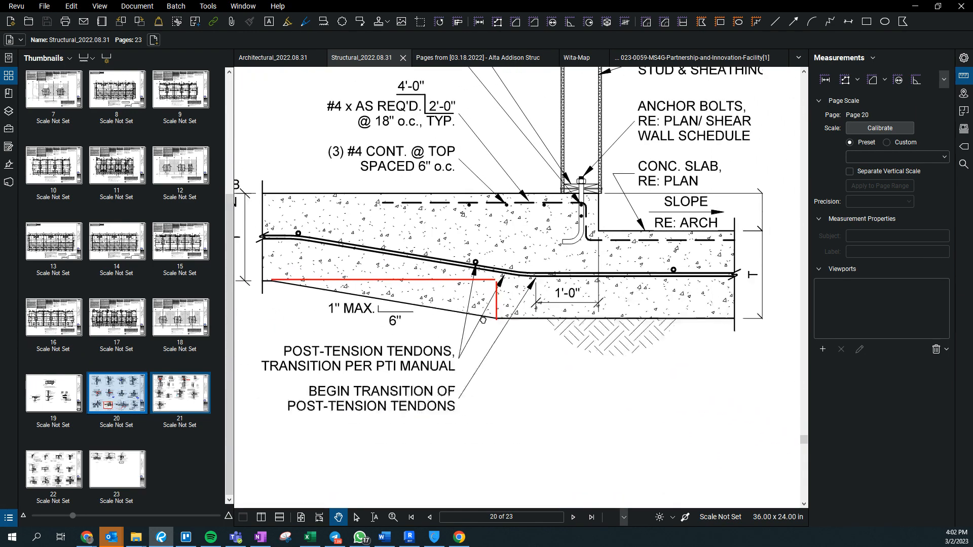
{"action": "scroll", "coordinate": [453, 341], "scroll_direction": "down", "scroll_amount": 4}
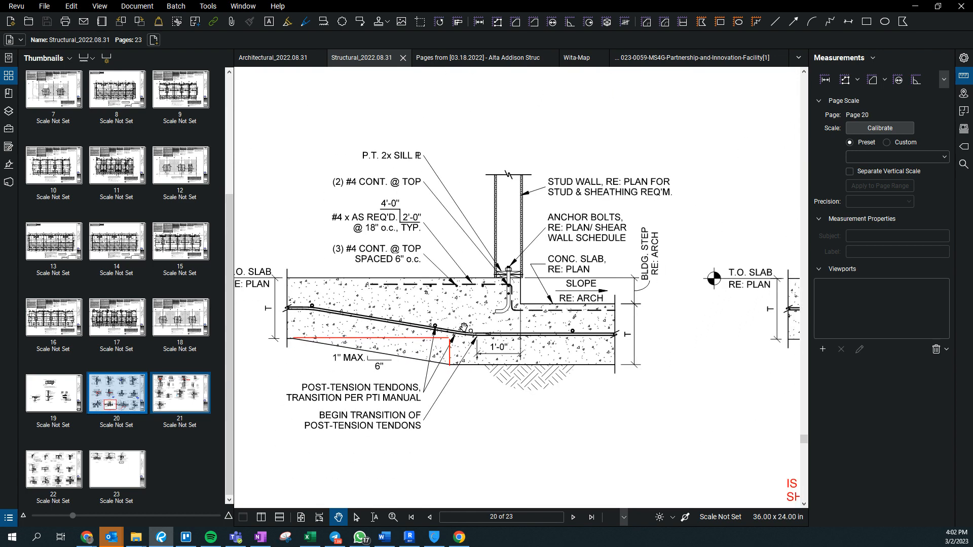
{"action": "left_click_drag", "start_coordinate": [484, 387], "coordinate": [484, 331]}
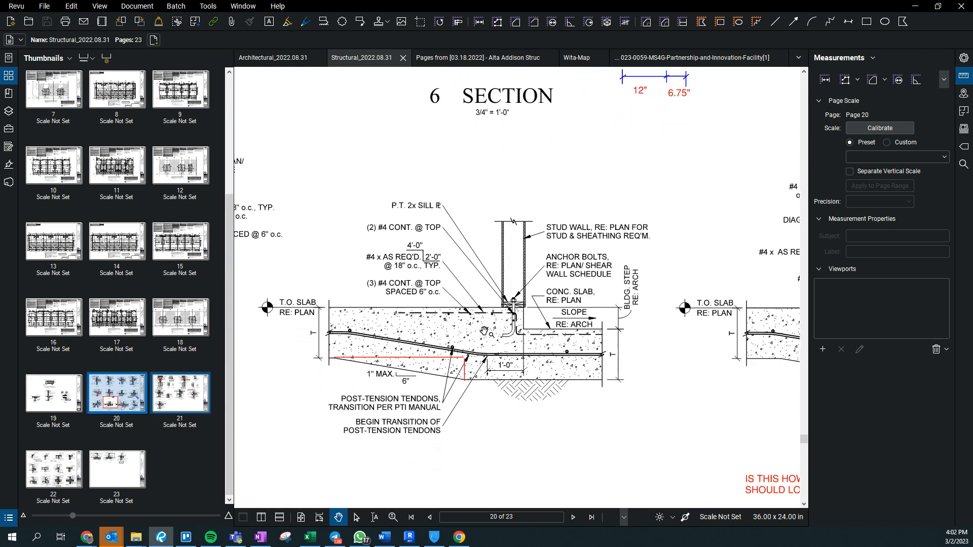
{"action": "scroll", "coordinate": [467, 350], "scroll_direction": "up", "scroll_amount": 3}
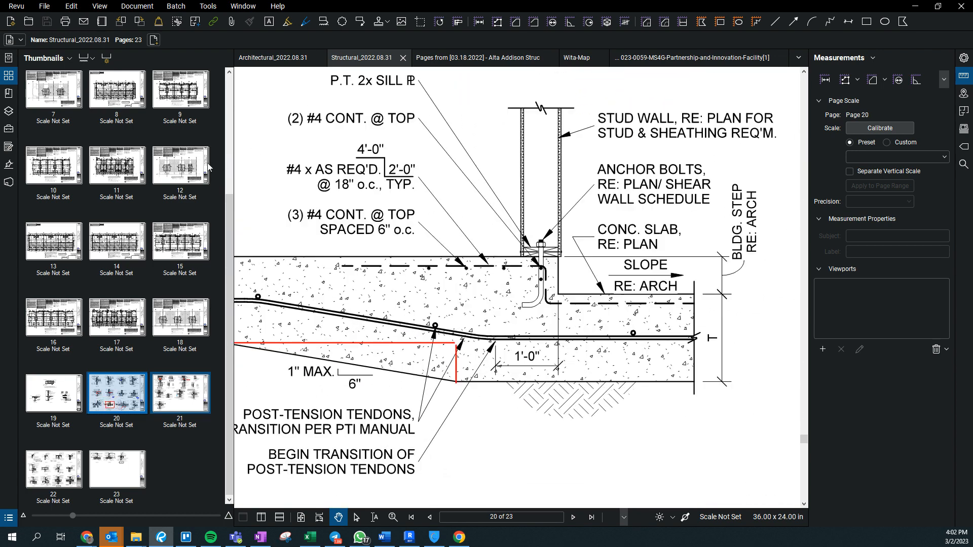
- Check where the highlighted section 10/S2-1.0 callout crosses the slab step on the page 3 foundation plan
{"action": "scroll", "coordinate": [202, 160], "scroll_direction": "up", "scroll_amount": 5}
{"action": "left_click", "coordinate": [181, 108]}
{"action": "scroll", "coordinate": [485, 446], "scroll_direction": "down", "scroll_amount": 2}
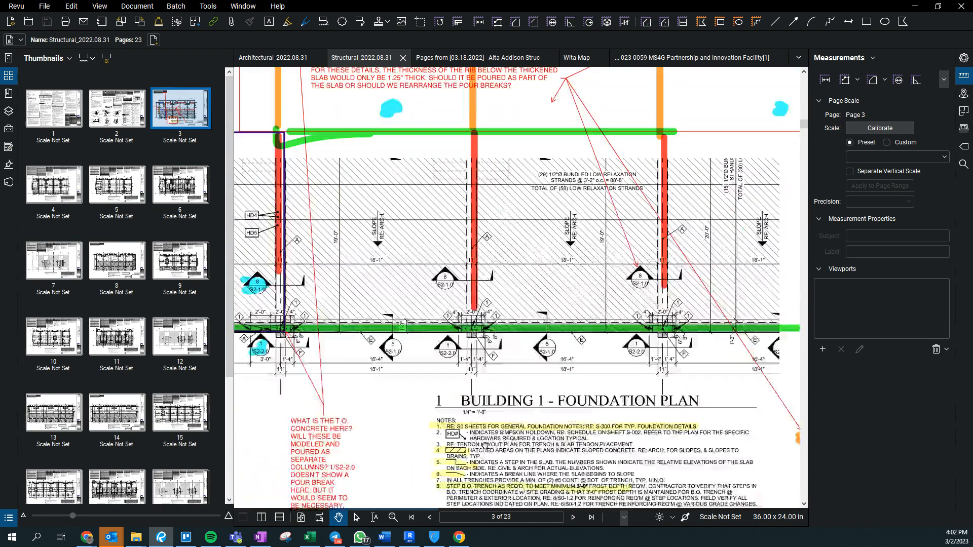
{"action": "left_click_drag", "start_coordinate": [485, 446], "coordinate": [447, 546]}
{"action": "scroll", "coordinate": [683, 274], "scroll_direction": "up", "scroll_amount": 2}
{"action": "left_click_drag", "start_coordinate": [683, 274], "coordinate": [385, 296]}
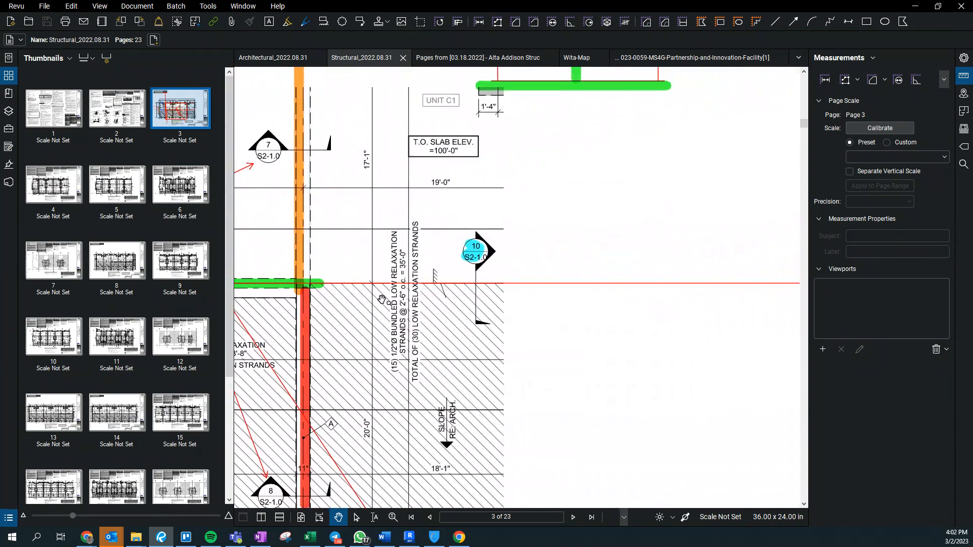
- Calibrate the scale of page 20 from the 1'-0" dimension in detail 10, with 1/4 precision for the current page only
{"action": "scroll", "coordinate": [163, 495], "scroll_direction": "down", "scroll_amount": 3}
{"action": "left_click", "coordinate": [117, 393]}
{"action": "left_click_drag", "start_coordinate": [464, 354], "coordinate": [522, 176]}
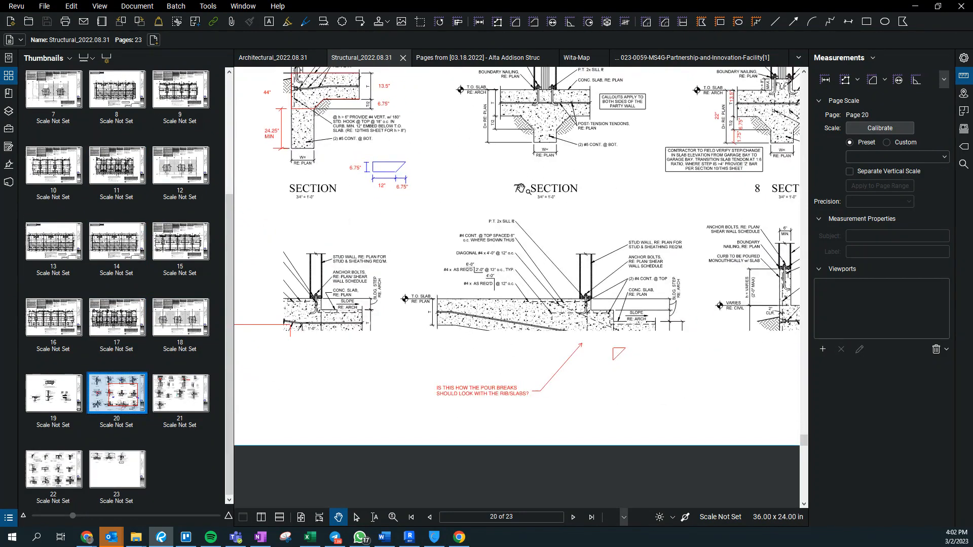
{"action": "scroll", "coordinate": [623, 398], "scroll_direction": "up", "scroll_amount": 3}
{"action": "scroll", "coordinate": [530, 325], "scroll_direction": "down", "scroll_amount": 3}
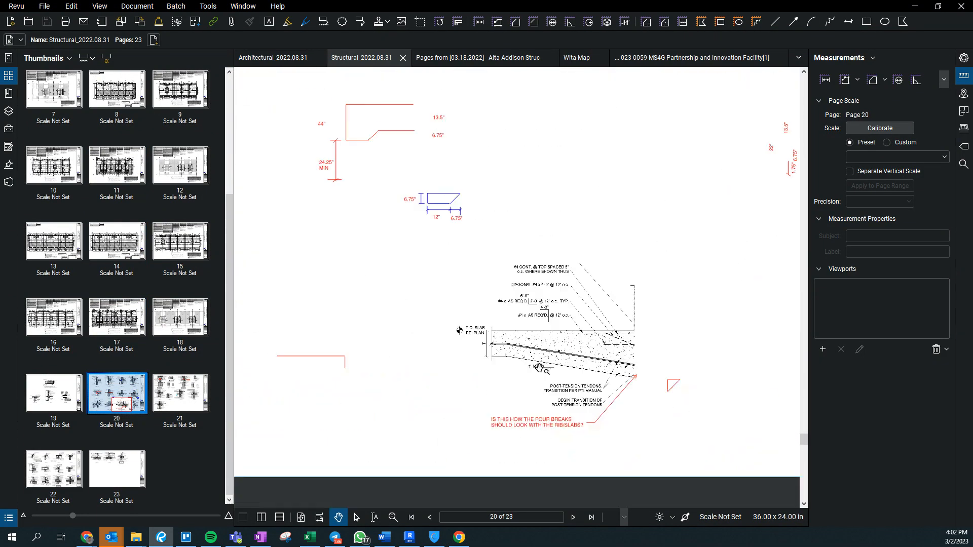
{"action": "scroll", "coordinate": [452, 320], "scroll_direction": "up", "scroll_amount": 4}
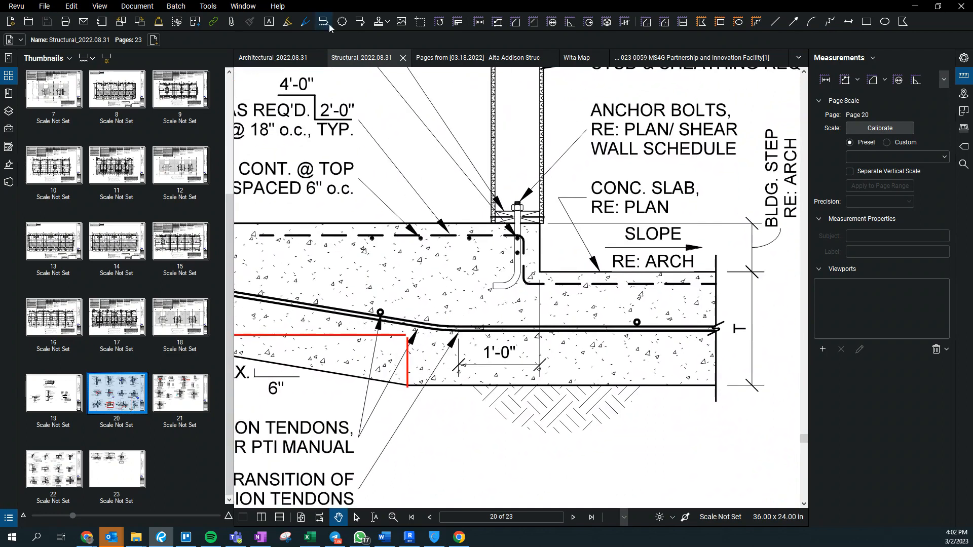
{"action": "left_click", "coordinate": [459, 23]}
{"action": "scroll", "coordinate": [489, 367], "scroll_direction": "up", "scroll_amount": 4}
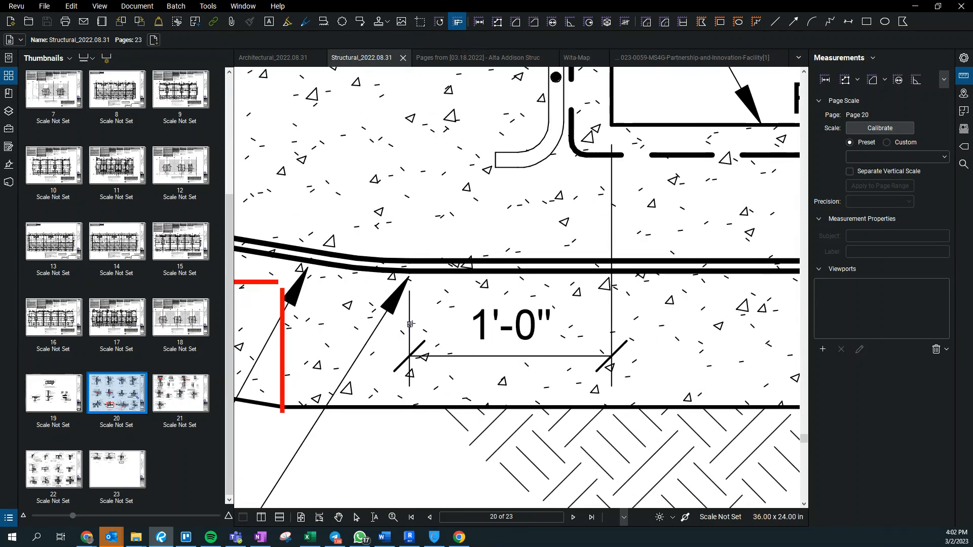
{"action": "left_click", "coordinate": [612, 324]}
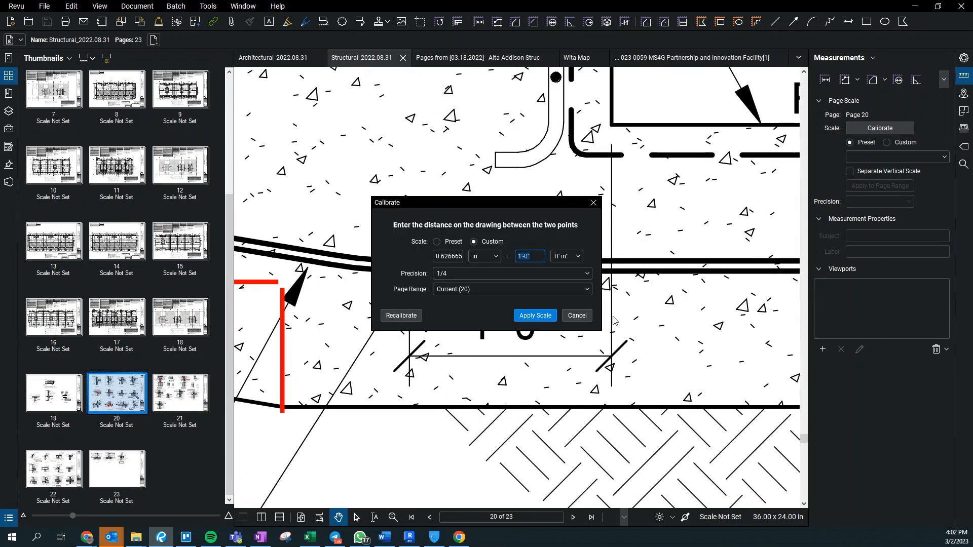
{"action": "key", "text": "Return"}
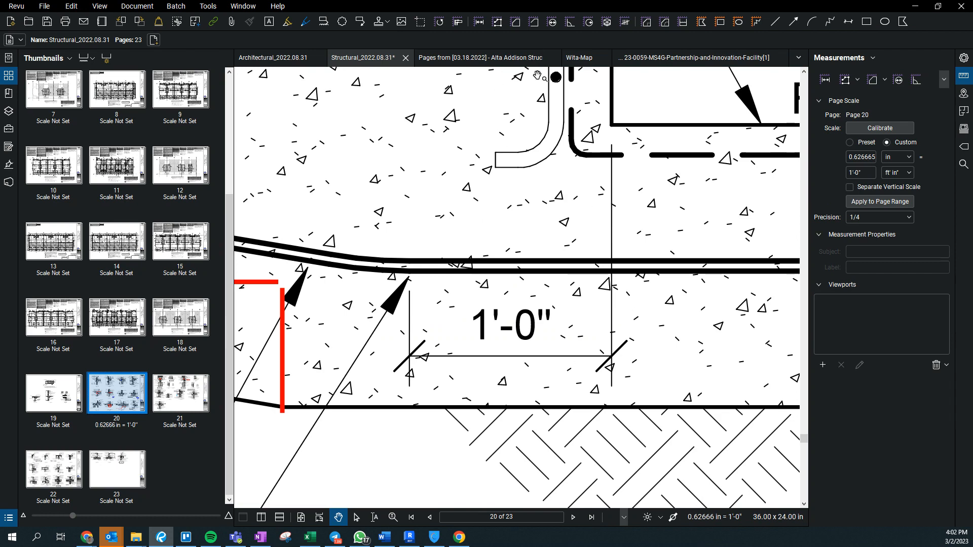
- Add a horizontal length measurement in detail 10 from the slab step face to the vertical red pour-break line
{"action": "key", "text": "shift+alt+l"}
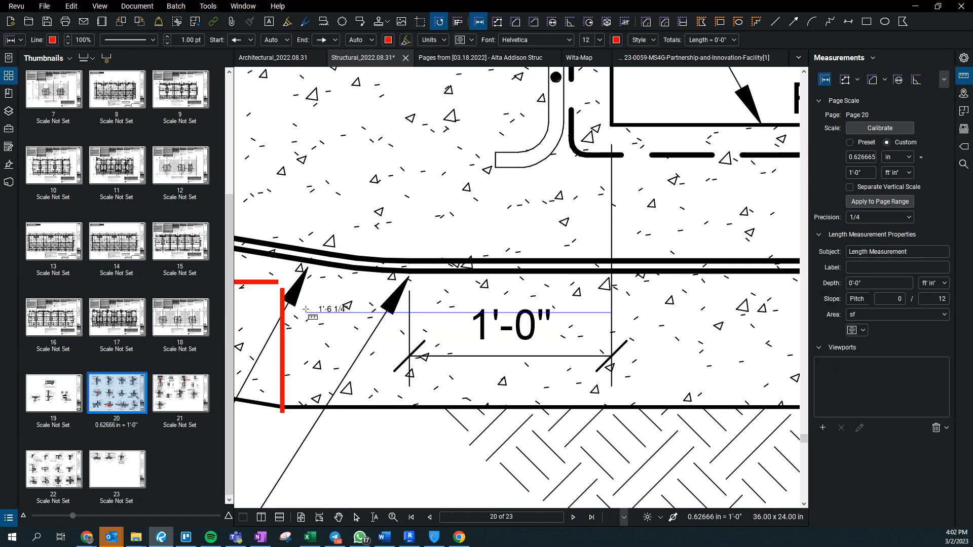
{"action": "scroll", "coordinate": [276, 320], "scroll_direction": "up", "scroll_amount": 5}
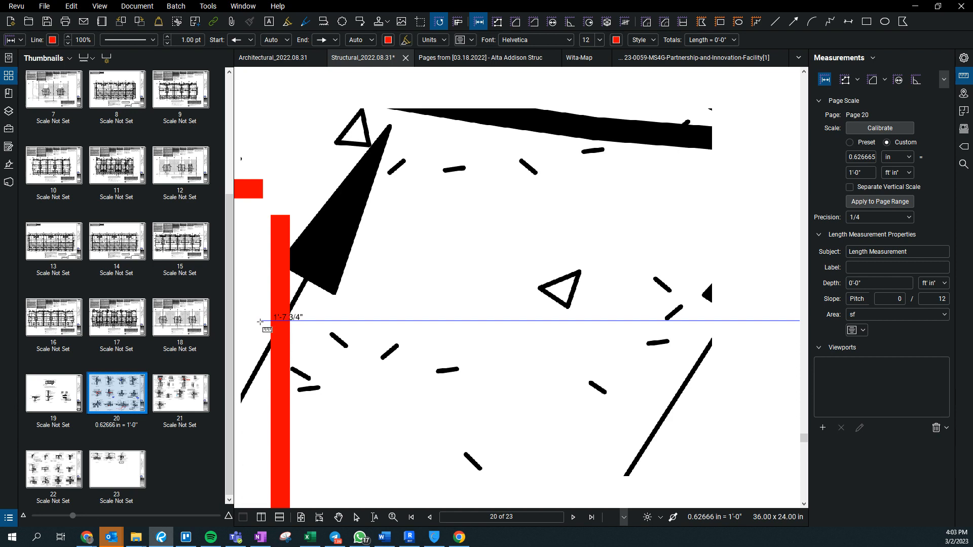
{"action": "left_click", "coordinate": [250, 321]}
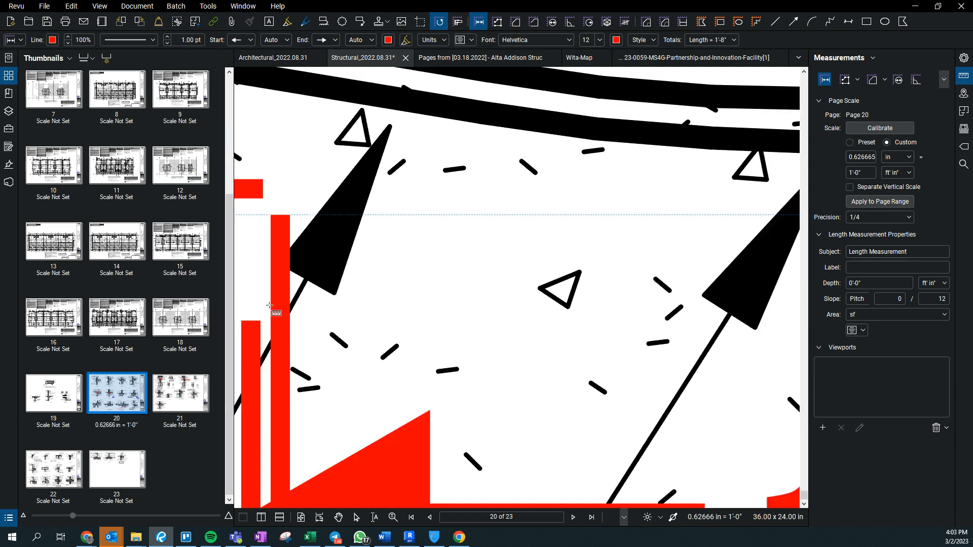
{"action": "scroll", "coordinate": [276, 303], "scroll_direction": "down", "scroll_amount": 4}
{"action": "middle_click_drag", "start_coordinate": [297, 296], "coordinate": [387, 277]}
{"action": "scroll", "coordinate": [474, 366], "scroll_direction": "down", "scroll_amount": 3}
{"action": "key", "text": "Escape"}
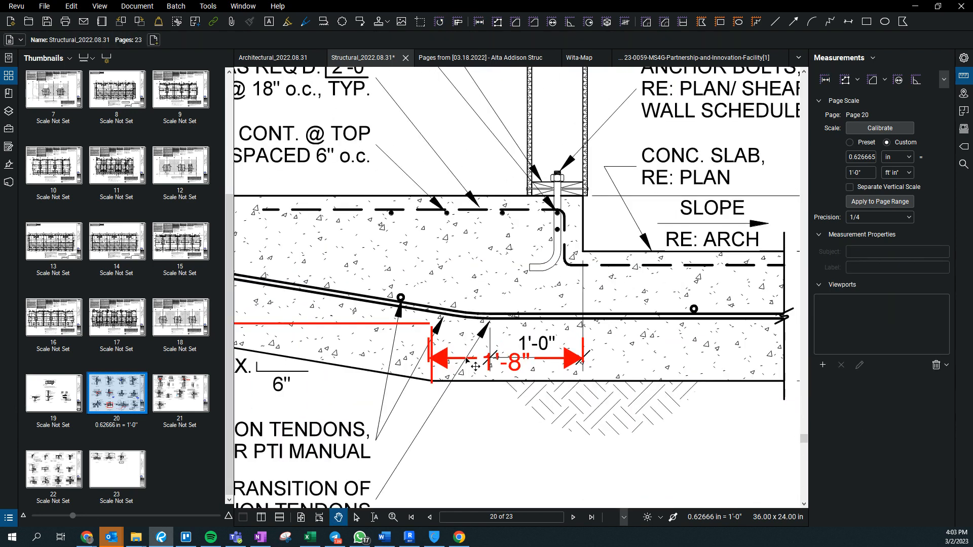
- Move the new length measurement below the underside of the slab in detail 10, clear of the 1'-0" dimension
{"action": "left_click", "coordinate": [475, 366]}
{"action": "left_click_drag", "start_coordinate": [511, 364], "coordinate": [511, 425]}
{"action": "scroll", "coordinate": [474, 345], "scroll_direction": "down", "scroll_amount": 3}
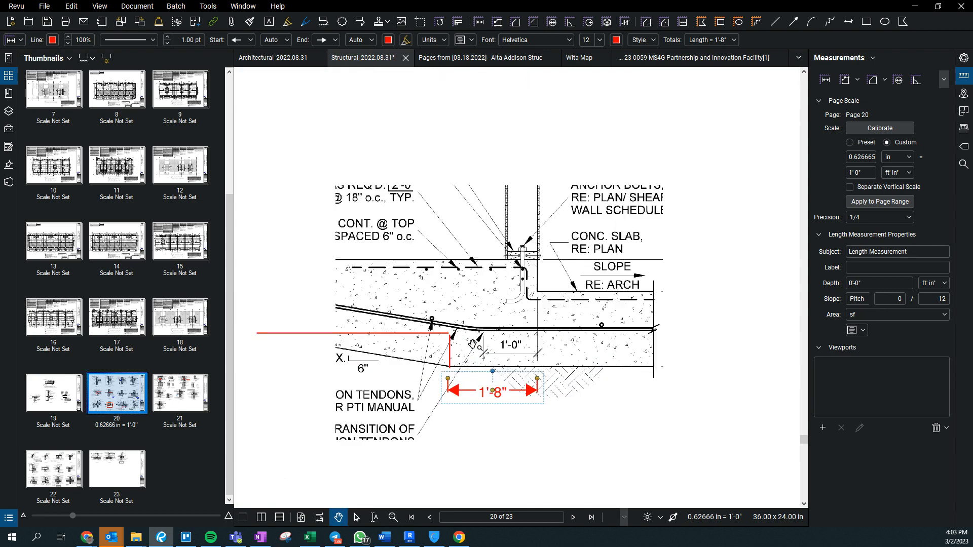
{"action": "scroll", "coordinate": [473, 346], "scroll_direction": "down", "scroll_amount": 3}
{"action": "key", "text": "Escape"}
{"action": "scroll", "coordinate": [482, 357], "scroll_direction": "up", "scroll_amount": 3}
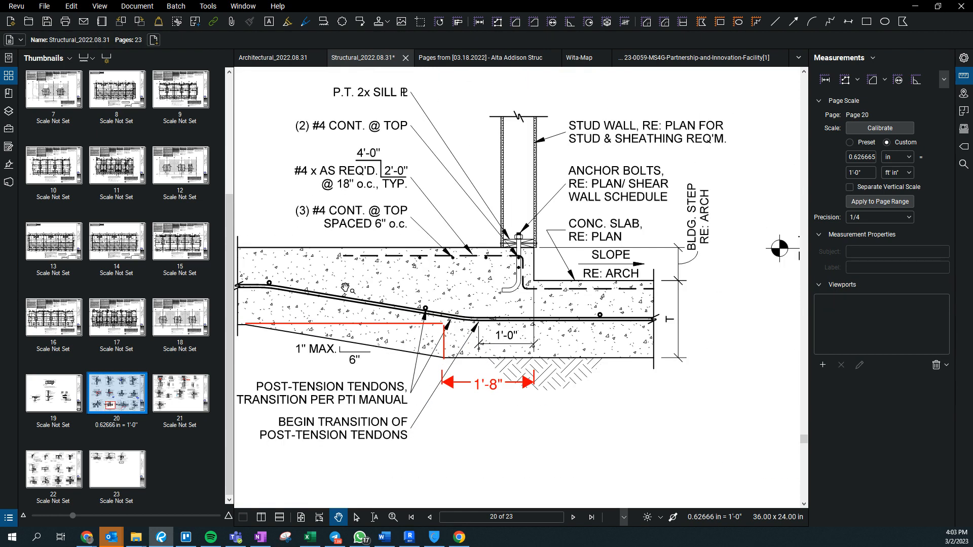
{"action": "left_click_drag", "start_coordinate": [345, 288], "coordinate": [345, 298]}
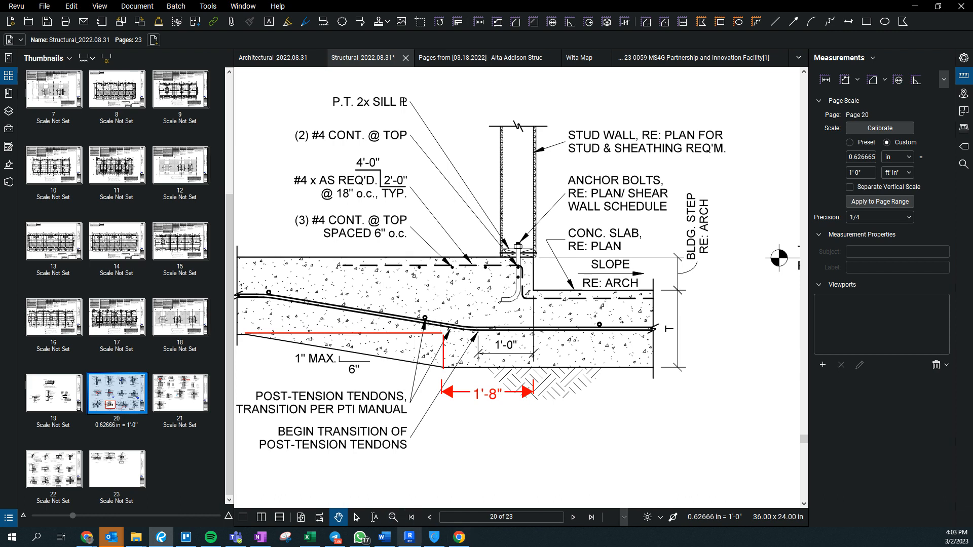
- Switch to Revit and create a short building section across the slab step between grids 1.4 and 1.5 on the LEVEL 1 plan
{"action": "left_click", "coordinate": [409, 537]}
{"action": "scroll", "coordinate": [487, 269], "scroll_direction": "up", "scroll_amount": 5}
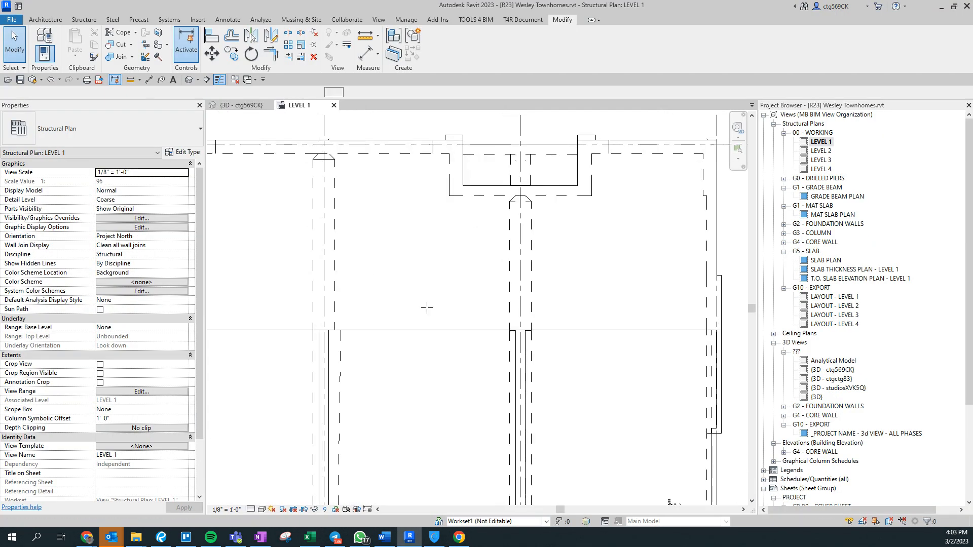
{"action": "key", "text": "s"}
{"action": "key", "text": "e"}
{"action": "left_click", "coordinate": [385, 350]}
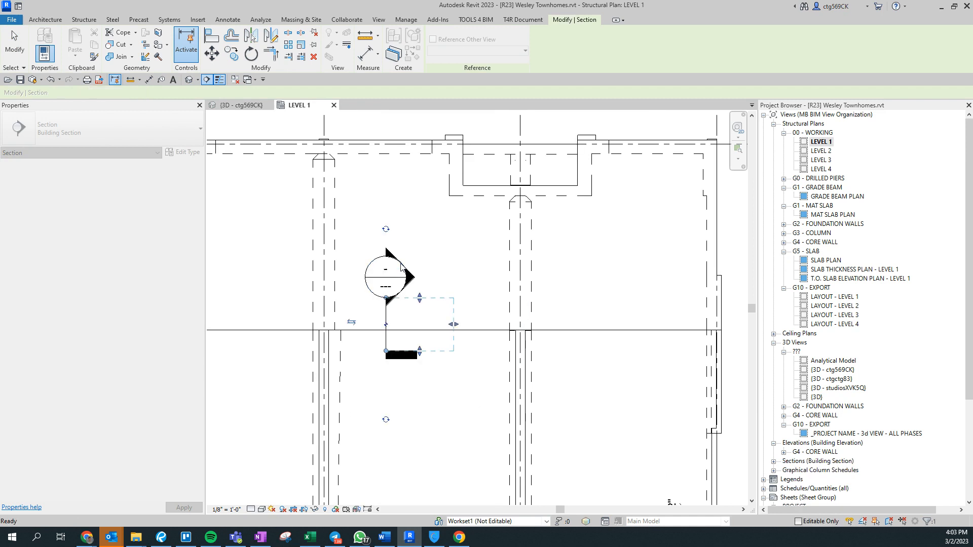
{"action": "key", "text": "Escape"}
{"action": "key", "text": "Escape"}
- Open the new section view and widen its crop region on the upper slab's side of the step
{"action": "left_click", "coordinate": [387, 317]}
{"action": "double_click", "coordinate": [392, 270]}
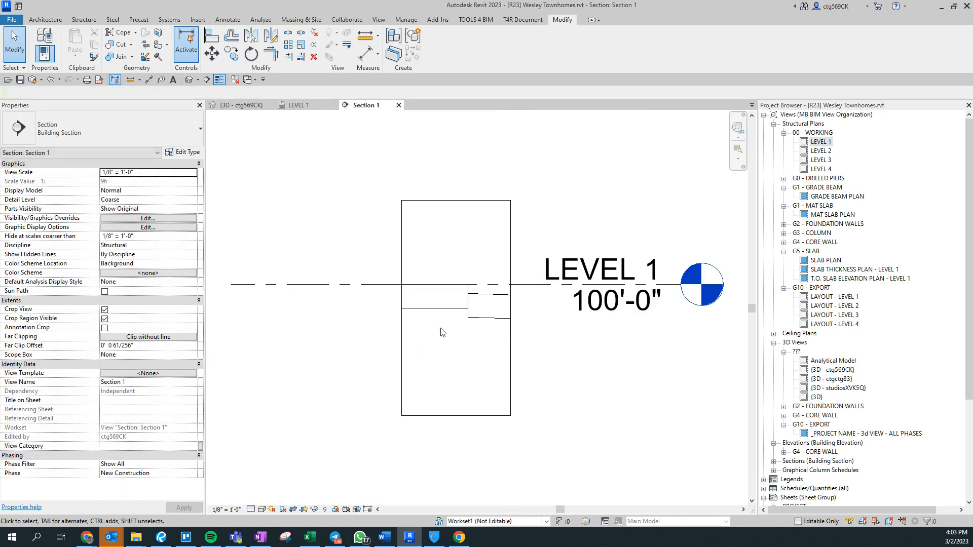
{"action": "scroll", "coordinate": [439, 331], "scroll_direction": "up", "scroll_amount": 3}
{"action": "scroll", "coordinate": [390, 327], "scroll_direction": "down", "scroll_amount": 2}
{"action": "left_click", "coordinate": [368, 355]}
{"action": "scroll", "coordinate": [367, 358], "scroll_direction": "down", "scroll_amount": 2}
{"action": "left_click_drag", "start_coordinate": [368, 326], "coordinate": [282, 326]}
{"action": "scroll", "coordinate": [400, 305], "scroll_direction": "up", "scroll_amount": 3}
{"action": "key", "text": "Escape"}
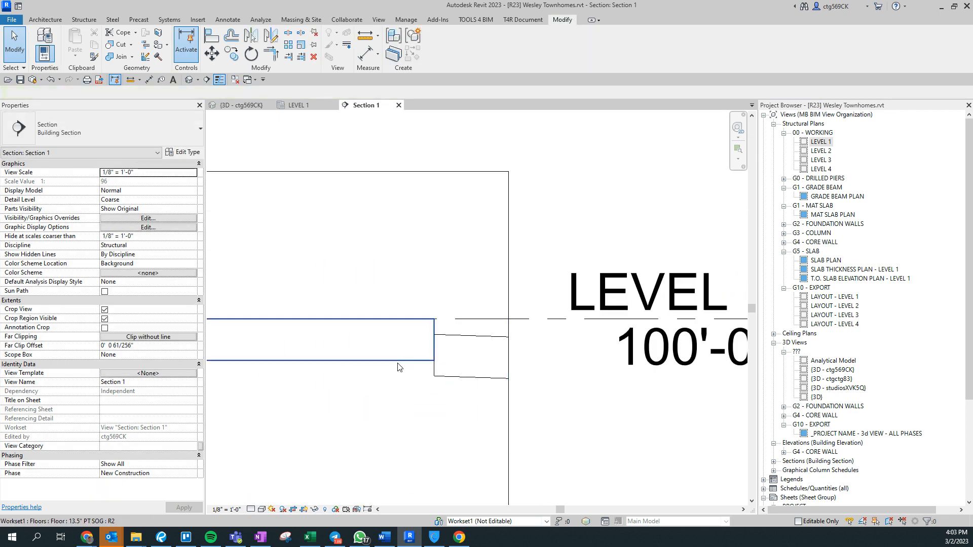
- Draw a horizontal 1'-8" detail line from the lower slab's bottom corner at the step, running beneath the upper slab
{"action": "key", "text": "d"}
{"action": "key", "text": "l"}
{"action": "left_click", "coordinate": [434, 376]}
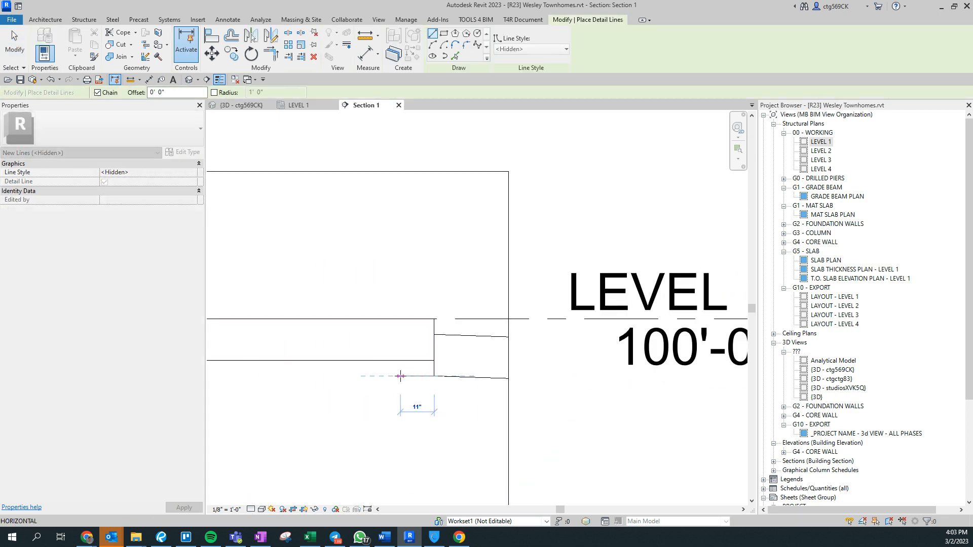
{"action": "type", "text": "1-8"}
{"action": "key", "text": "Return"}
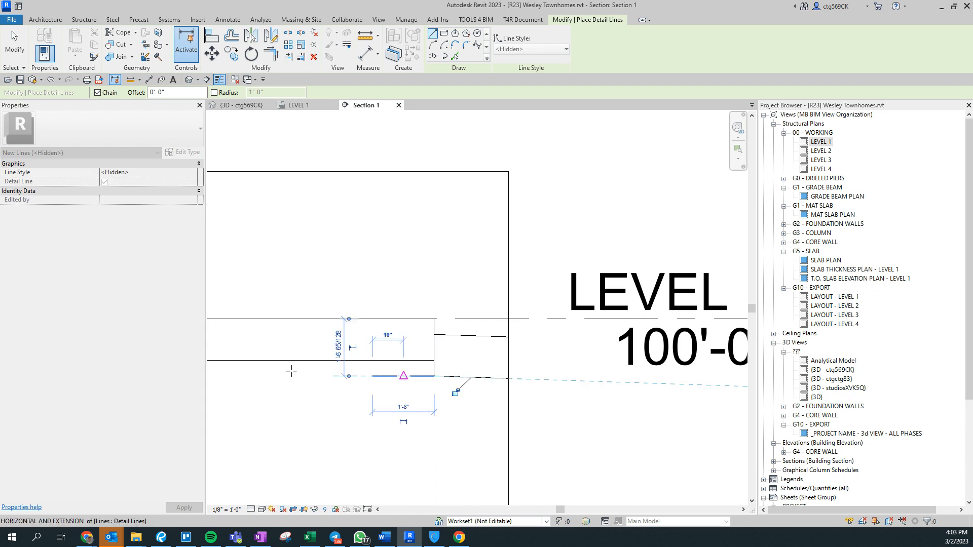
{"action": "middle_click_drag", "start_coordinate": [343, 380], "coordinate": [416, 372]}
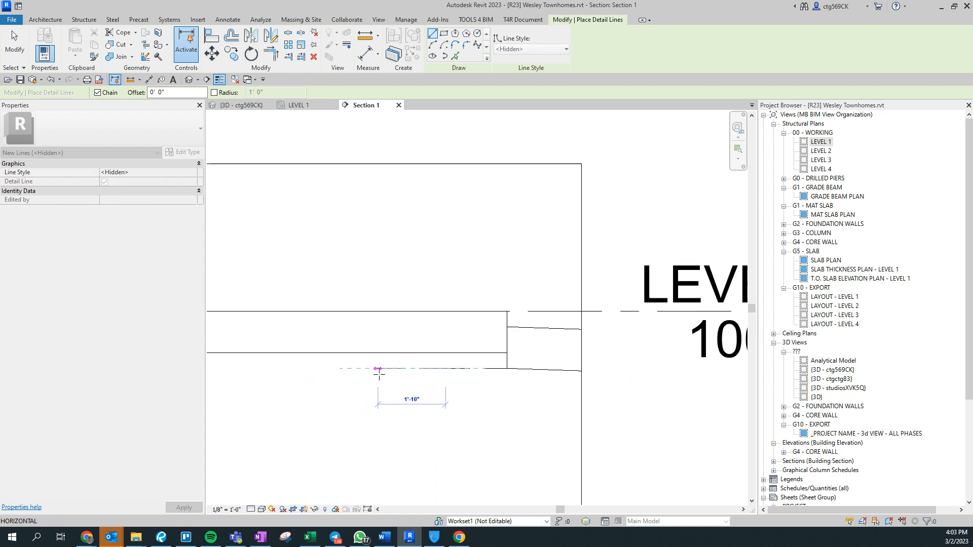
- Extend the chain of detail lines a further 30" horizontally beneath the upper slab, away from the step
{"action": "scroll", "coordinate": [446, 352], "scroll_direction": "up", "scroll_amount": 3}
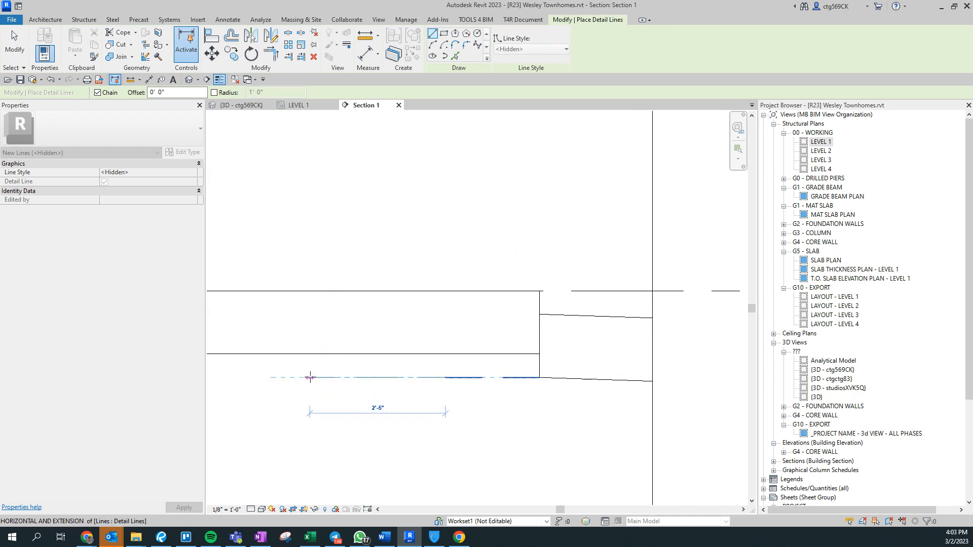
{"action": "type", "text": "30"}
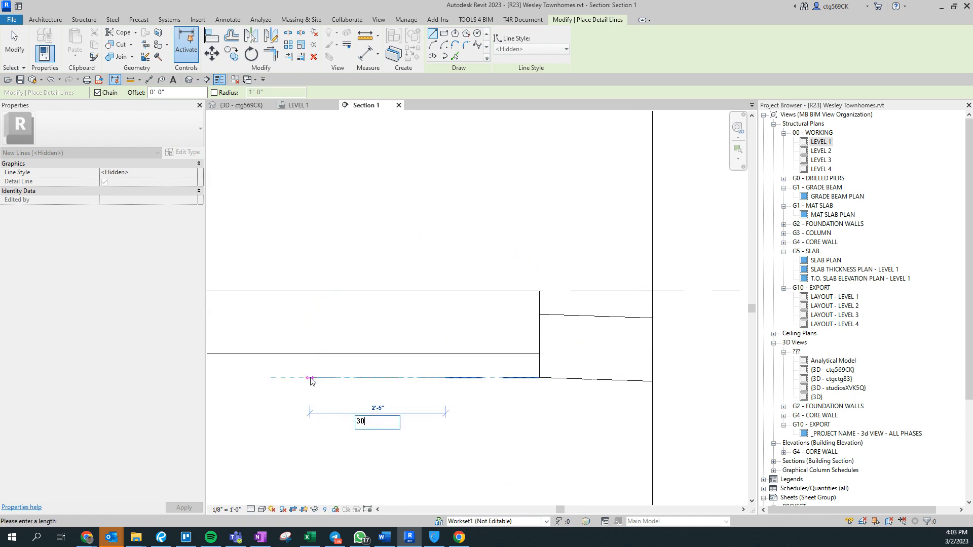
{"action": "type", "text": "\""}
{"action": "key", "text": "Return"}
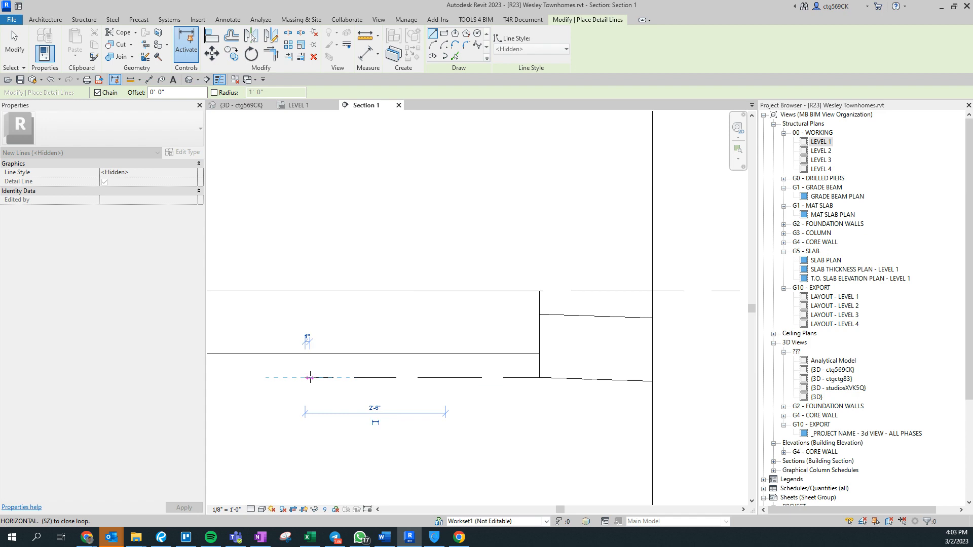
- Draw a vertical line up to the upper slab's underside and a slope back to the 1'-8" line, and delete the two helper lines
{"action": "left_click", "coordinate": [304, 353]}
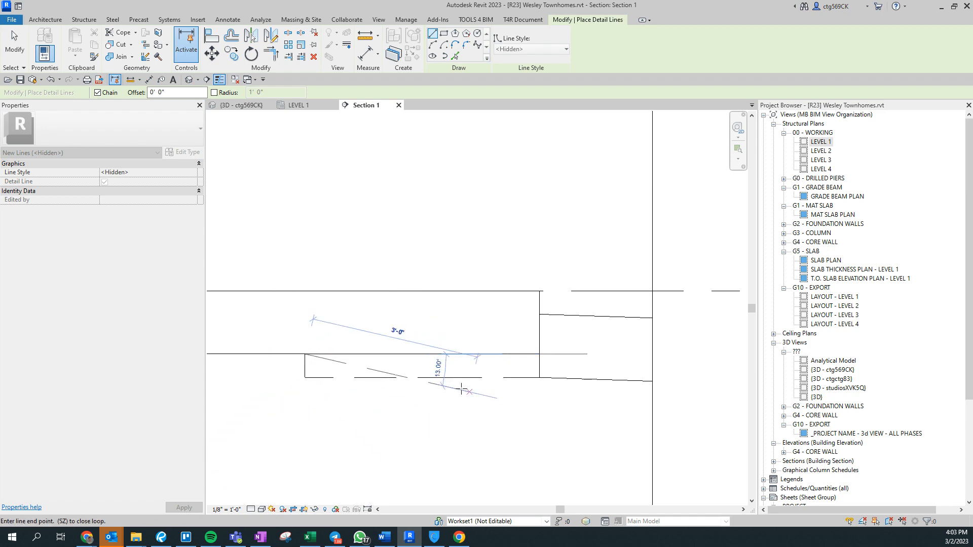
{"action": "left_click", "coordinate": [445, 378]}
{"action": "key", "text": "Escape"}
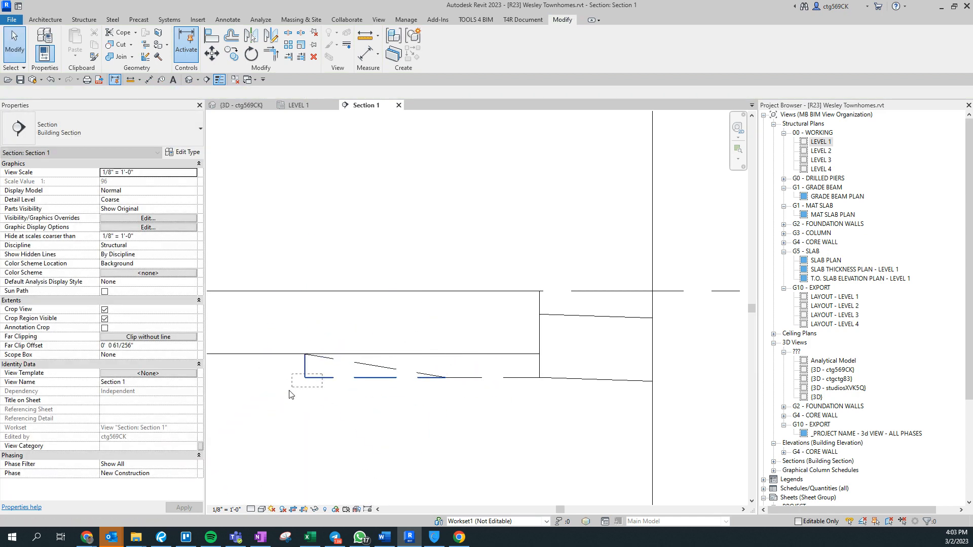
{"action": "left_click_drag", "start_coordinate": [478, 411], "coordinate": [388, 373]}
{"action": "left_click", "coordinate": [452, 215]}
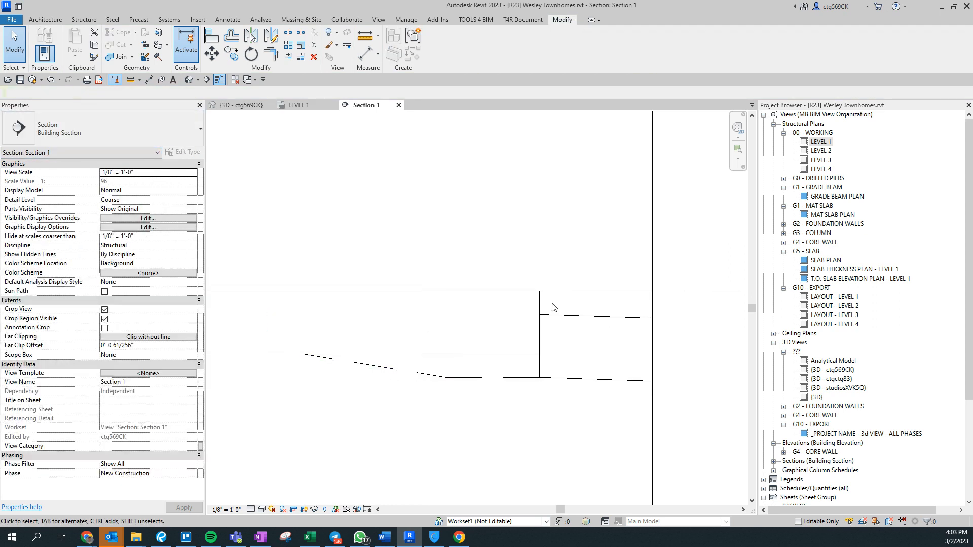
{"action": "left_click", "coordinate": [556, 315]}
{"action": "middle_click_drag", "start_coordinate": [556, 314], "coordinate": [433, 329]}
{"action": "key", "text": "Escape"}
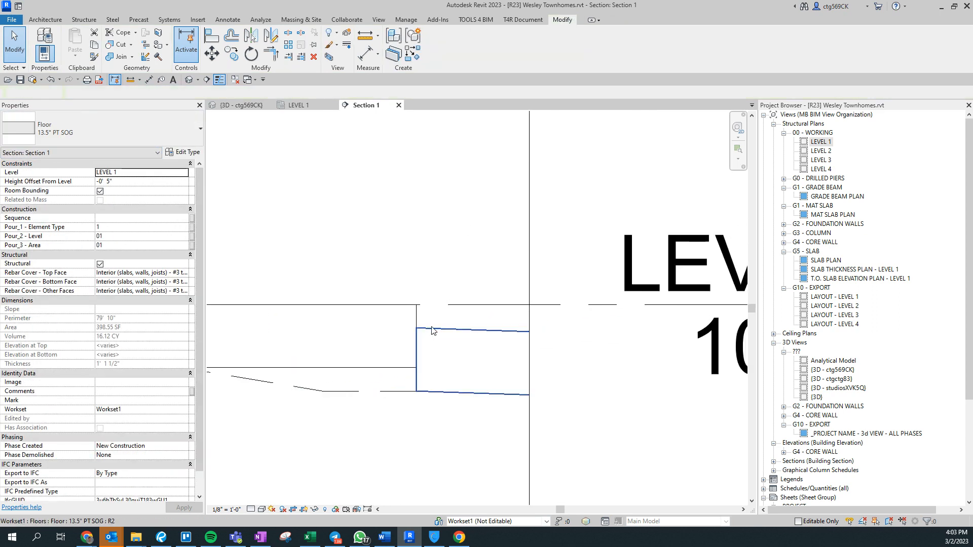
{"action": "key", "text": "e"}
{"action": "key", "text": "l"}
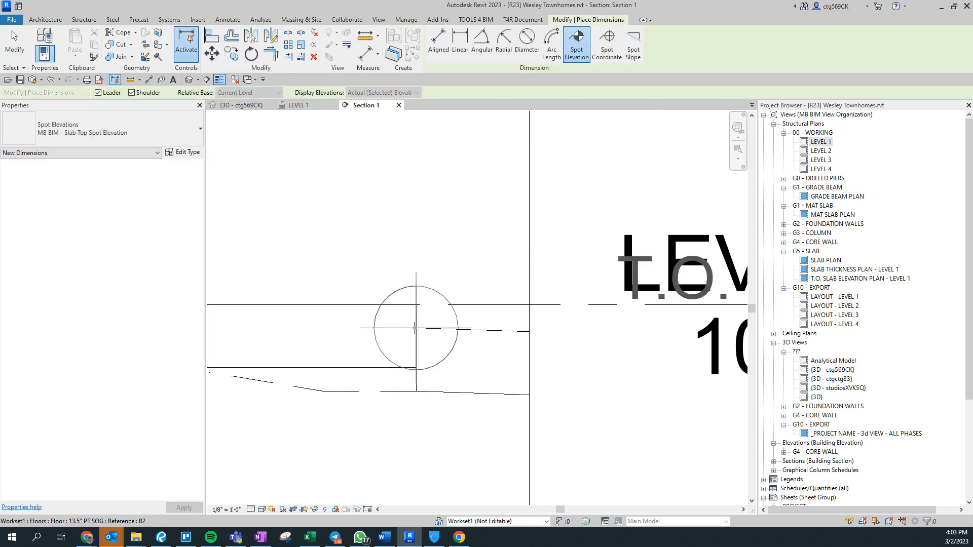
{"action": "key", "text": "Escape"}
- Measure the drop between the upper and lower slab tops at the step with an aligned dimension, and delete the dimension
{"action": "key", "text": "d"}
{"action": "key", "text": "i"}
{"action": "left_click", "coordinate": [417, 306]}
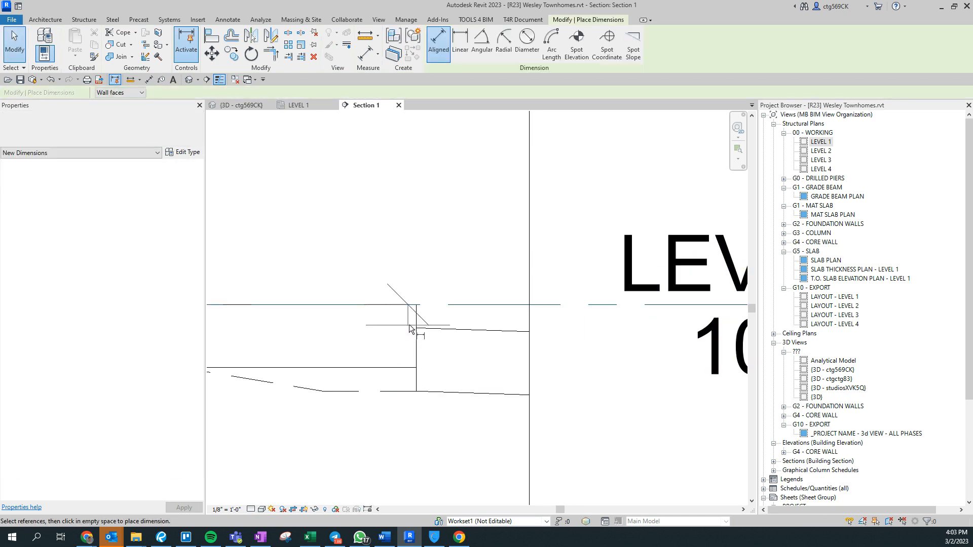
{"action": "left_click", "coordinate": [416, 329]}
{"action": "left_click", "coordinate": [369, 329]}
{"action": "key", "text": "Escape"}
{"action": "left_click", "coordinate": [340, 330]}
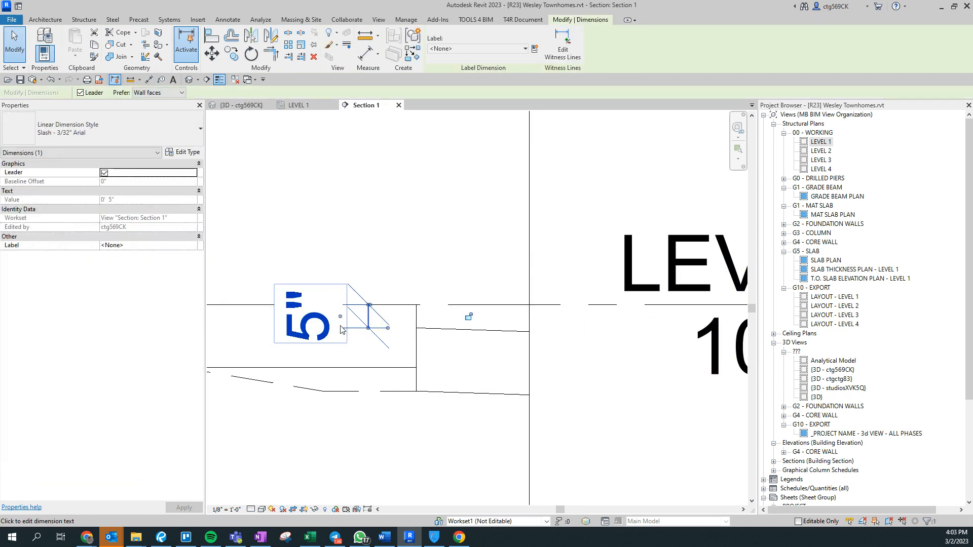
{"action": "scroll", "coordinate": [340, 329], "scroll_direction": "down", "scroll_amount": 2}
{"action": "key", "text": "Delete"}
- Set the 1'-8" horizontal detail line exactly 0'-5" below the underside of the upper slab
{"action": "scroll", "coordinate": [367, 371], "scroll_direction": "up", "scroll_amount": 4}
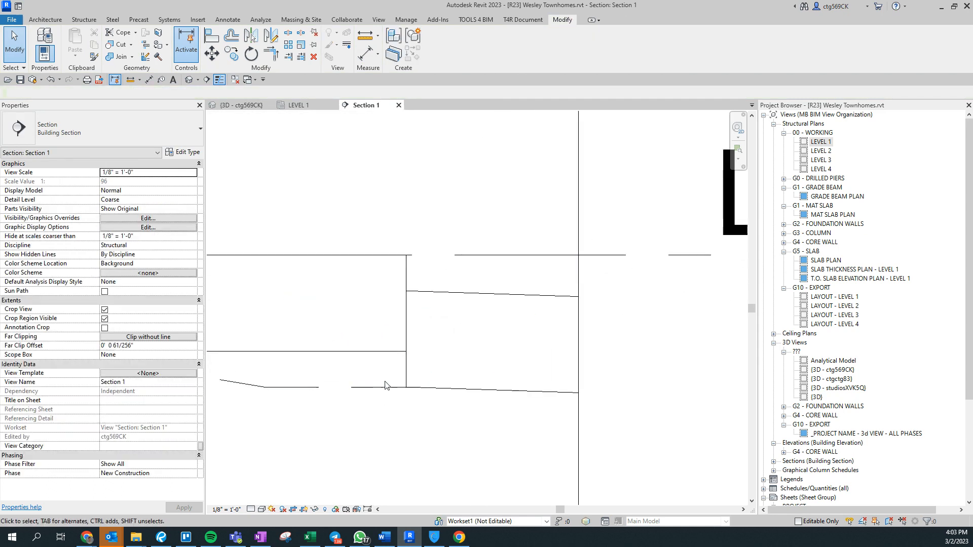
{"action": "scroll", "coordinate": [410, 390], "scroll_direction": "up", "scroll_amount": 5}
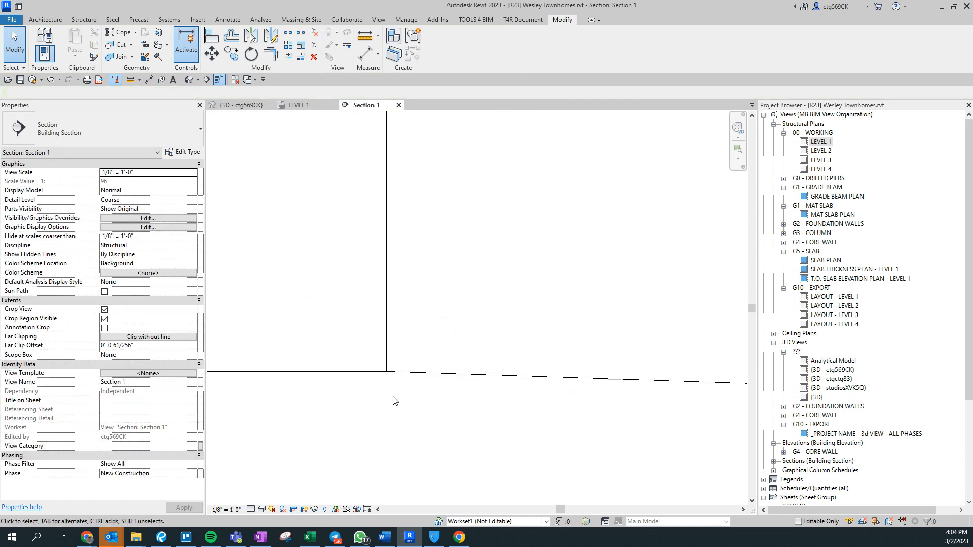
{"action": "scroll", "coordinate": [395, 397], "scroll_direction": "down", "scroll_amount": 5}
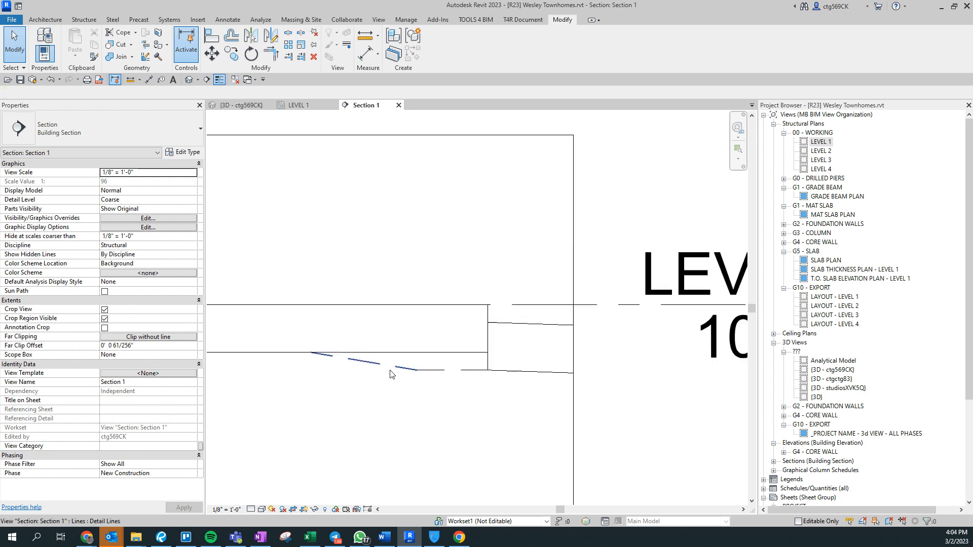
{"action": "scroll", "coordinate": [426, 371], "scroll_direction": "up", "scroll_amount": 3}
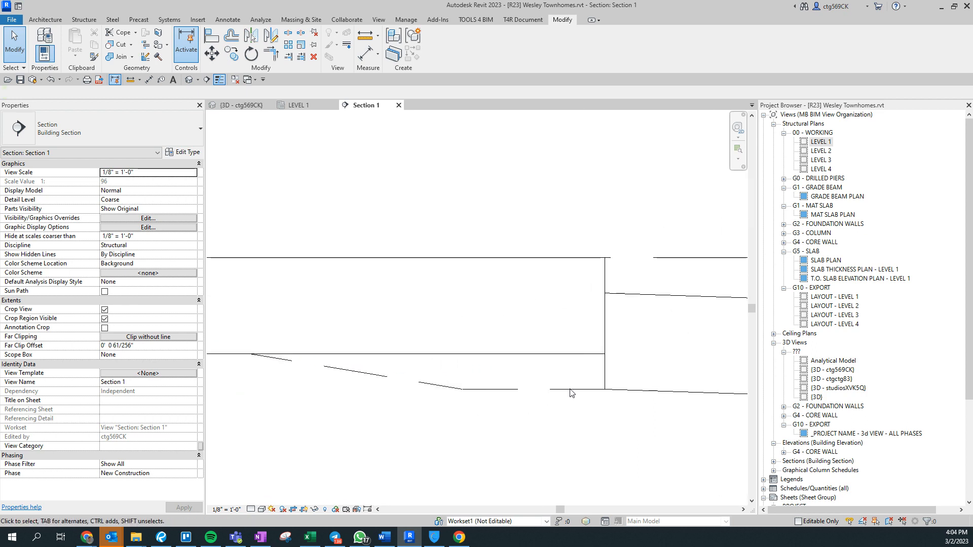
{"action": "left_click", "coordinate": [517, 405]}
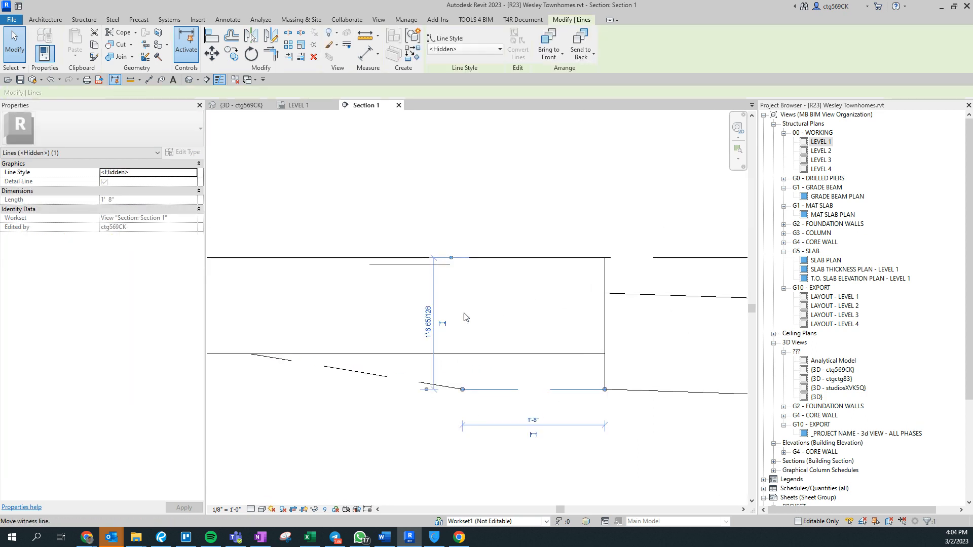
{"action": "left_click_drag", "start_coordinate": [465, 352], "coordinate": [463, 354]}
{"action": "left_click", "coordinate": [428, 370]}
{"action": "type", "text": "0-5"}
{"action": "key", "text": "Return"}
{"action": "key", "text": "Escape"}
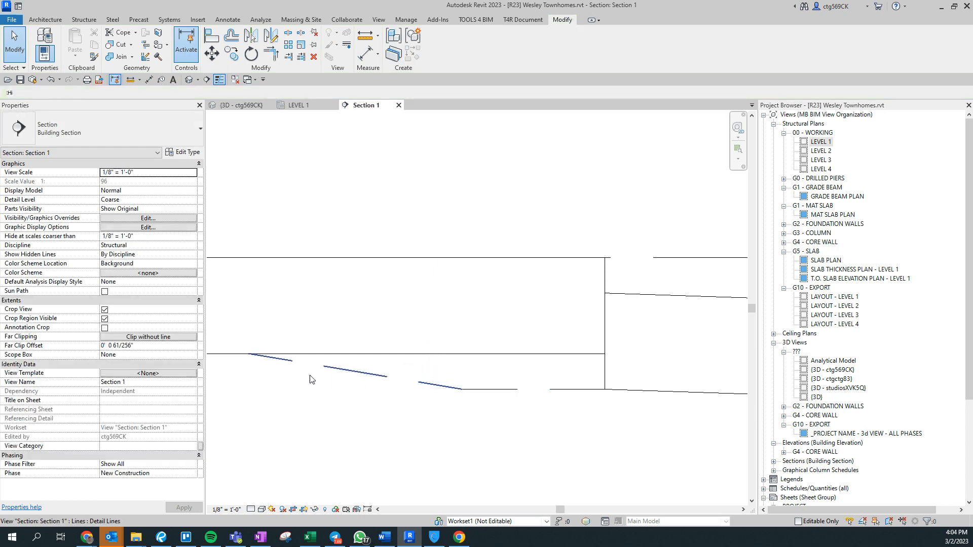
- Lower the far end of the sloped detail line to make it horizontal and 2'-6" long
{"action": "left_click", "coordinate": [302, 365]}
{"action": "middle_click_drag", "start_coordinate": [249, 358], "coordinate": [332, 372]}
{"action": "left_click_drag", "start_coordinate": [330, 367], "coordinate": [330, 402]}
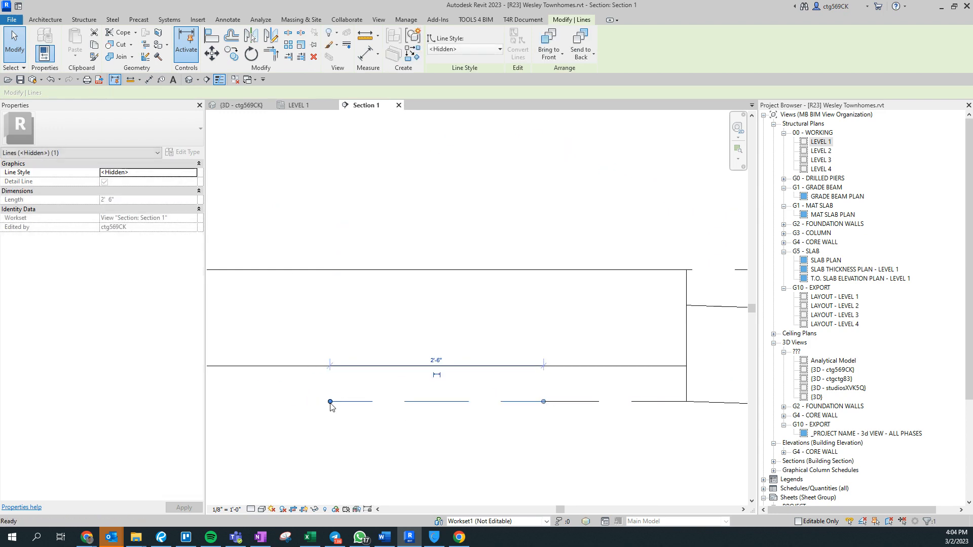
- Redraw the slope from directly above the 2'-6" line's far end to the 1'-8" line, and delete the vertical and 2'-6" helper lines
{"action": "key", "text": "d"}
{"action": "key", "text": "l"}
{"action": "left_click", "coordinate": [330, 402]}
{"action": "left_click", "coordinate": [329, 366]}
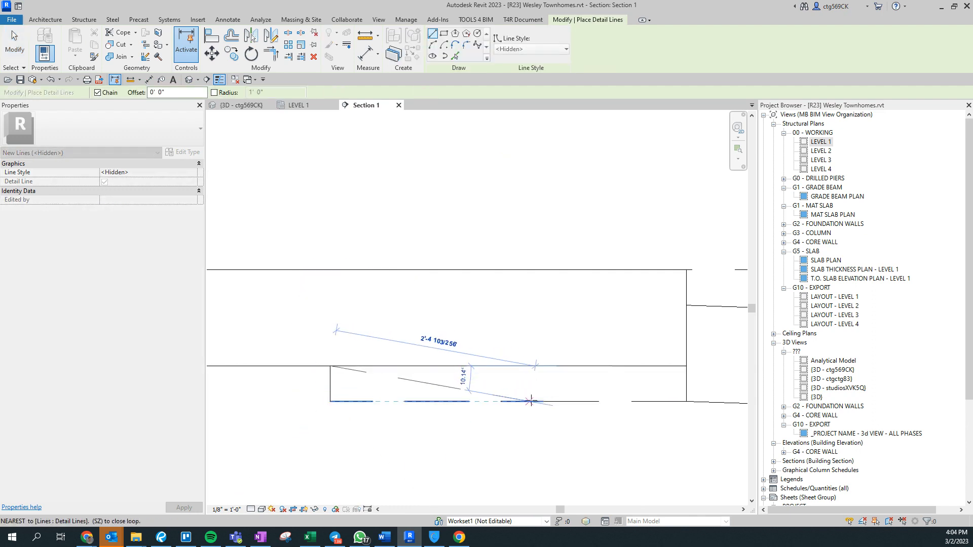
{"action": "left_click", "coordinate": [542, 402]}
{"action": "key", "text": "Escape"}
{"action": "key", "text": "Escape"}
{"action": "left_click_drag", "start_coordinate": [350, 391], "coordinate": [292, 409]}
{"action": "key", "text": "Delete"}
- Create an in-place model component in the Floors category and accept its default name
{"action": "middle_click_drag", "start_coordinate": [640, 446], "coordinate": [593, 436]}
{"action": "middle_click_drag", "start_coordinate": [516, 389], "coordinate": [523, 313]}
{"action": "left_click", "coordinate": [90, 21]}
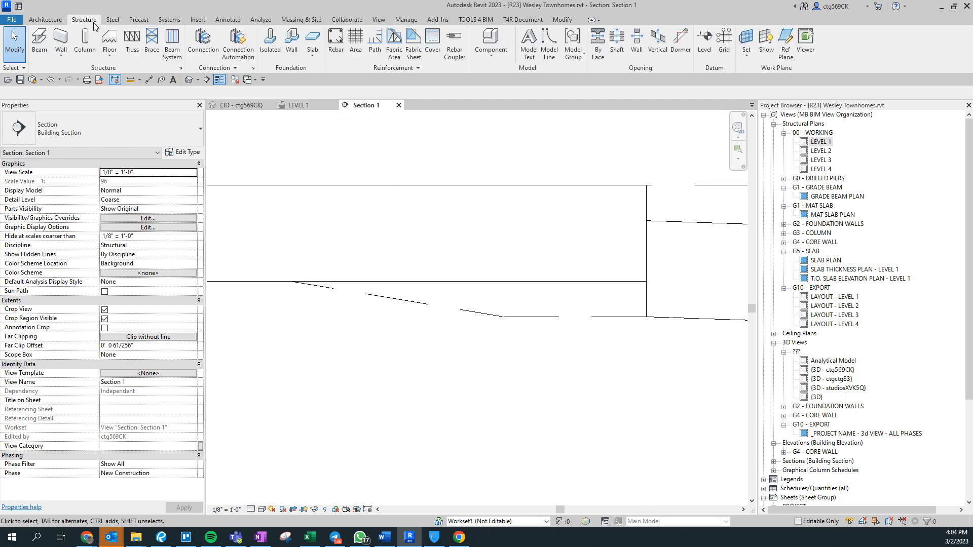
{"action": "left_click", "coordinate": [493, 55]}
{"action": "left_click", "coordinate": [502, 100]}
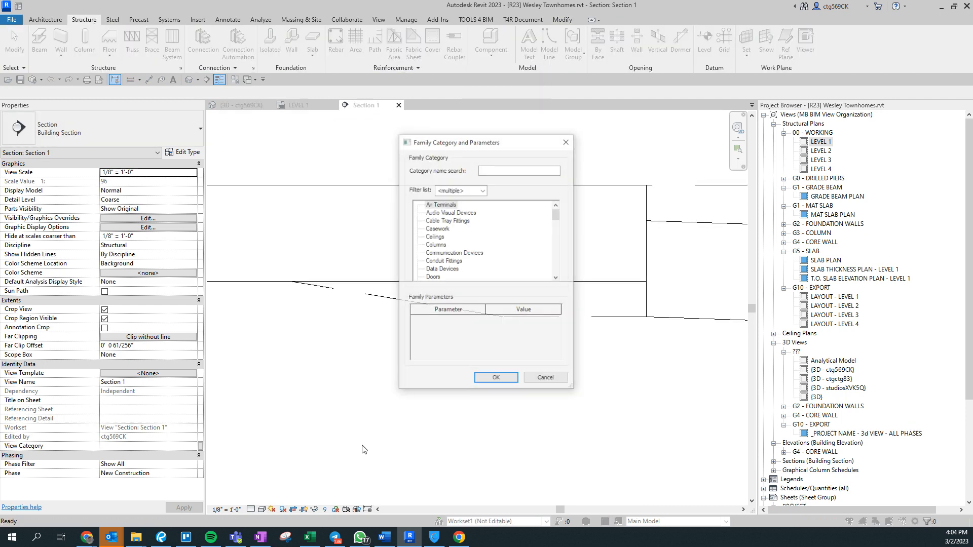
{"action": "key", "text": "f"}
{"action": "scroll", "coordinate": [446, 256], "scroll_direction": "down", "scroll_amount": 3}
{"action": "scroll", "coordinate": [453, 255], "scroll_direction": "down", "scroll_amount": 2}
{"action": "scroll", "coordinate": [441, 254], "scroll_direction": "up", "scroll_amount": 3}
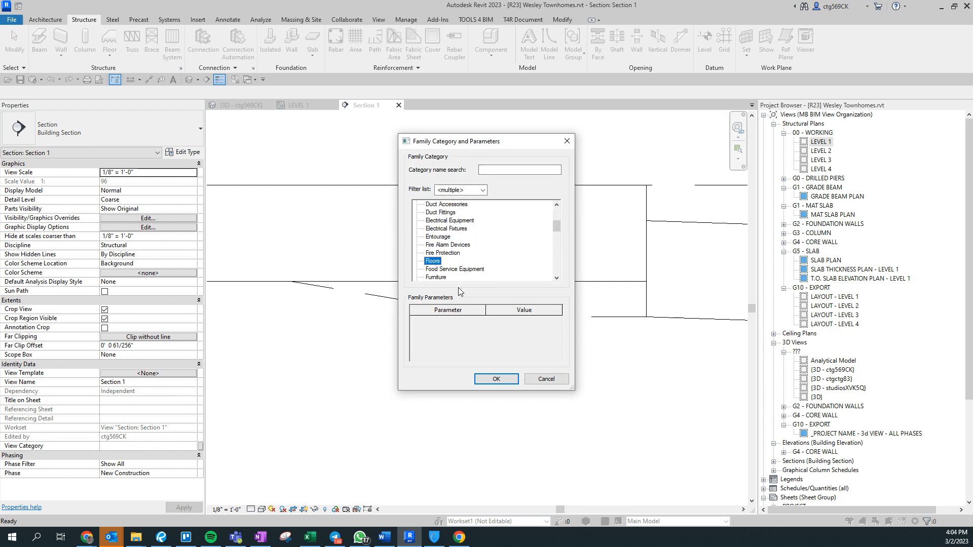
{"action": "left_click", "coordinate": [496, 379]}
{"action": "key", "text": "Return"}
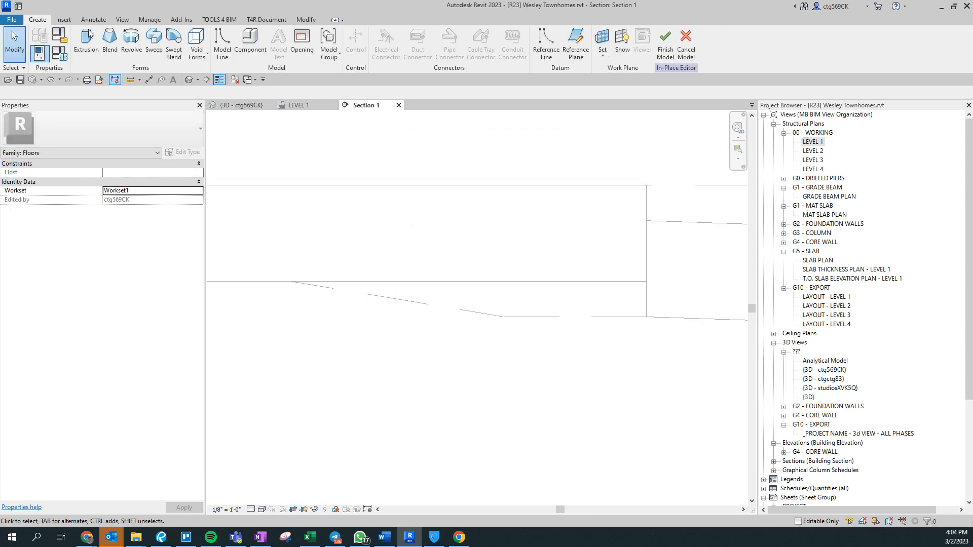
- Start a solid extrusion and open the list of named work planes
{"action": "left_click", "coordinate": [87, 49]}
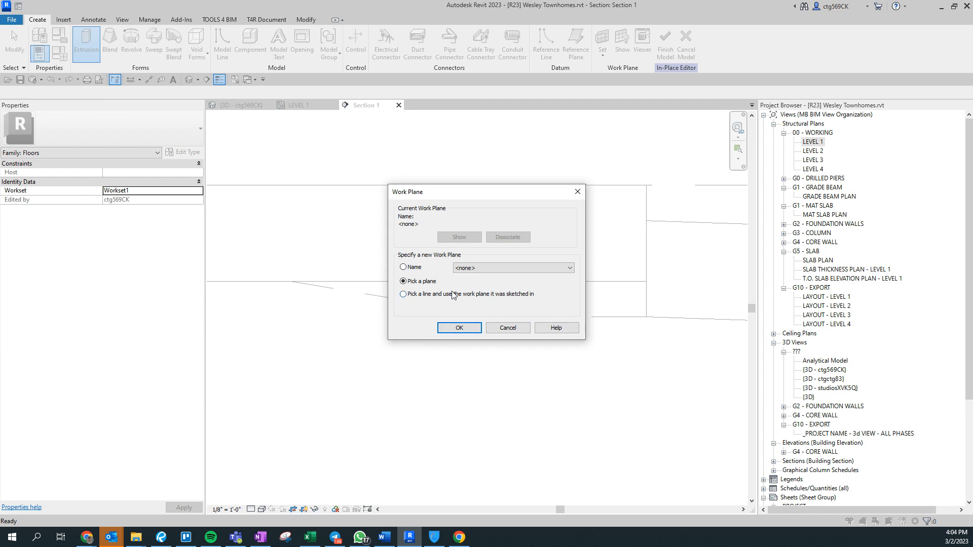
{"action": "left_click", "coordinate": [493, 268]}
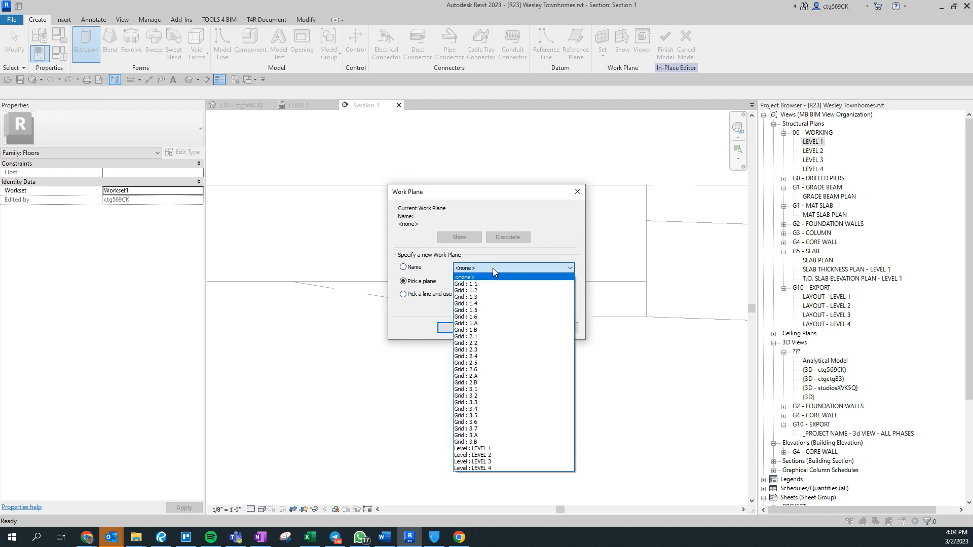
{"action": "left_click", "coordinate": [493, 269]}
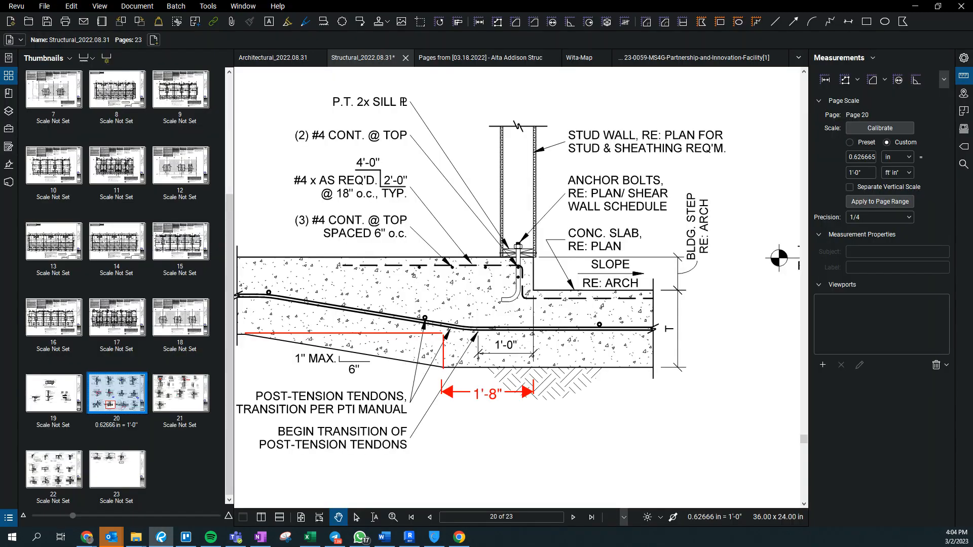
- Switch to the structural drawings in Revu and examine the detail 10 section marks near grid 1.5 on the page 3 foundation plan
{"action": "scroll", "coordinate": [516, 284], "scroll_direction": "down", "scroll_amount": 3}
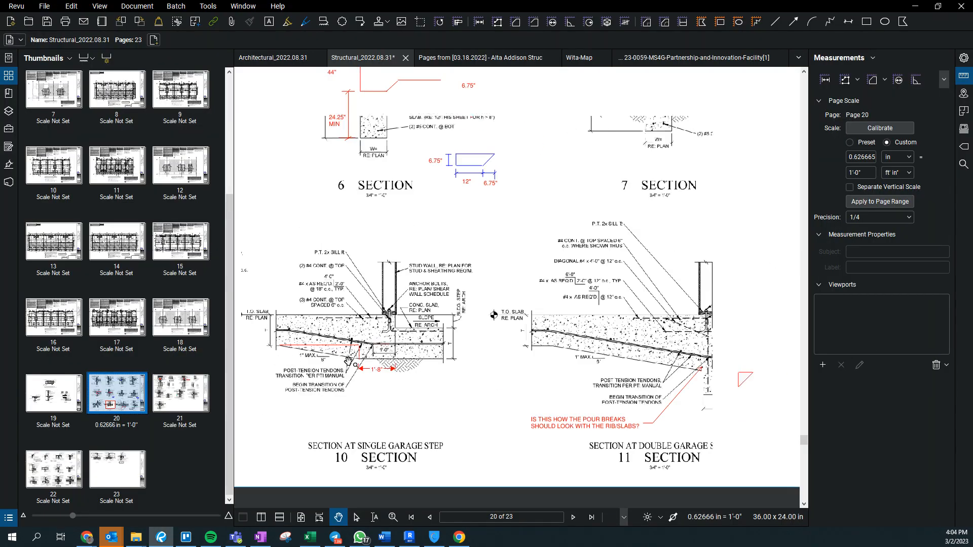
{"action": "scroll", "coordinate": [167, 122], "scroll_direction": "up", "scroll_amount": 1}
{"action": "left_click", "coordinate": [168, 122]}
{"action": "scroll", "coordinate": [569, 238], "scroll_direction": "up", "scroll_amount": 4}
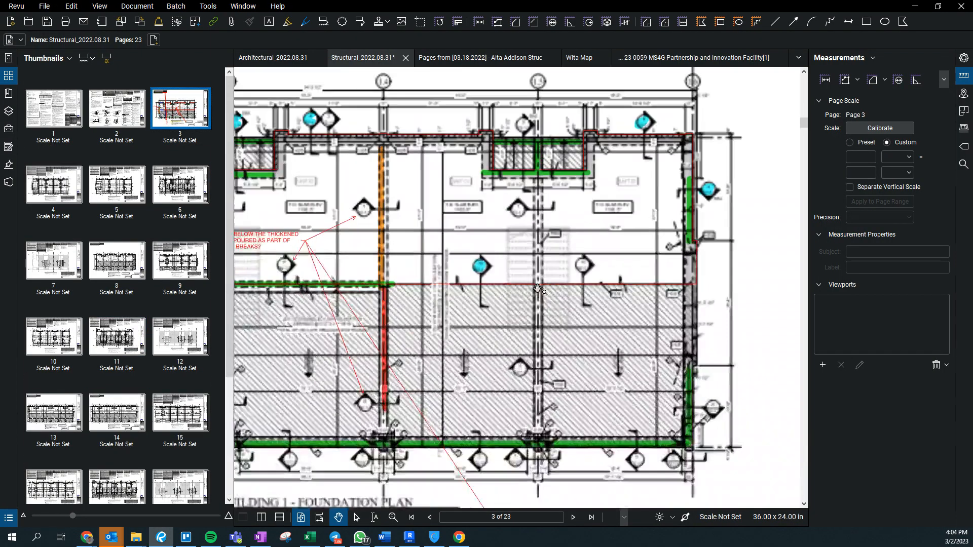
{"action": "scroll", "coordinate": [569, 239], "scroll_direction": "down", "scroll_amount": 4}
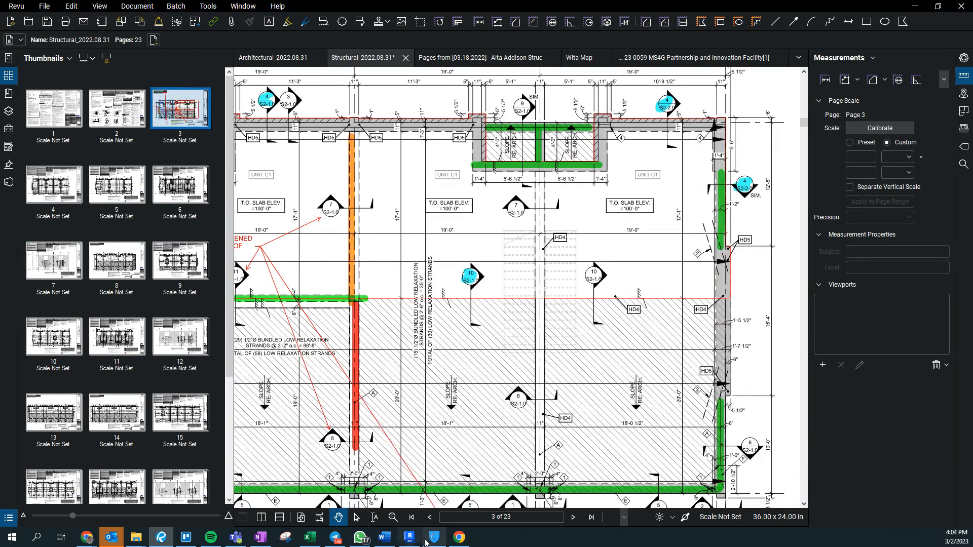
- Return to Revit and set the extrusion's work plane to Grid : 1.5
{"action": "left_click", "coordinate": [409, 537]}
{"action": "left_click", "coordinate": [482, 269]}
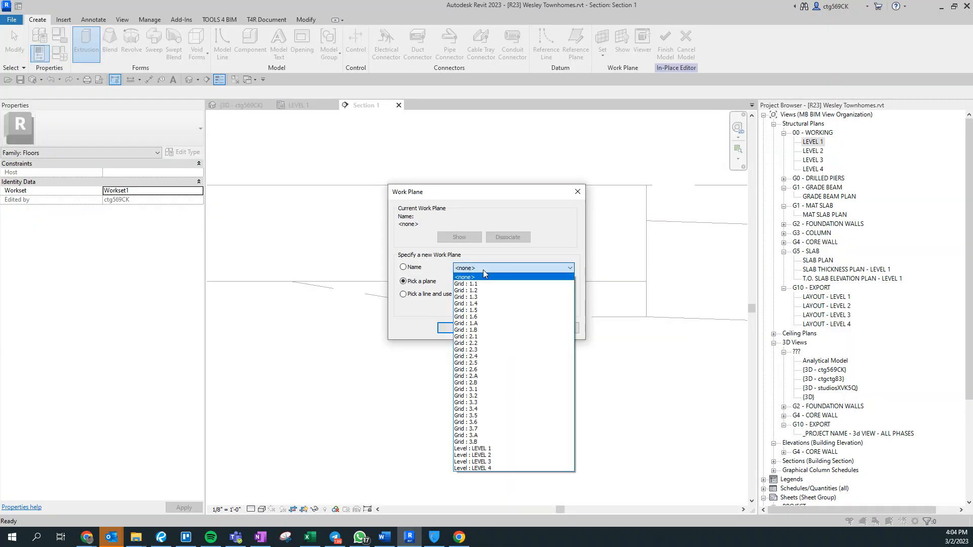
{"action": "left_click", "coordinate": [463, 324]}
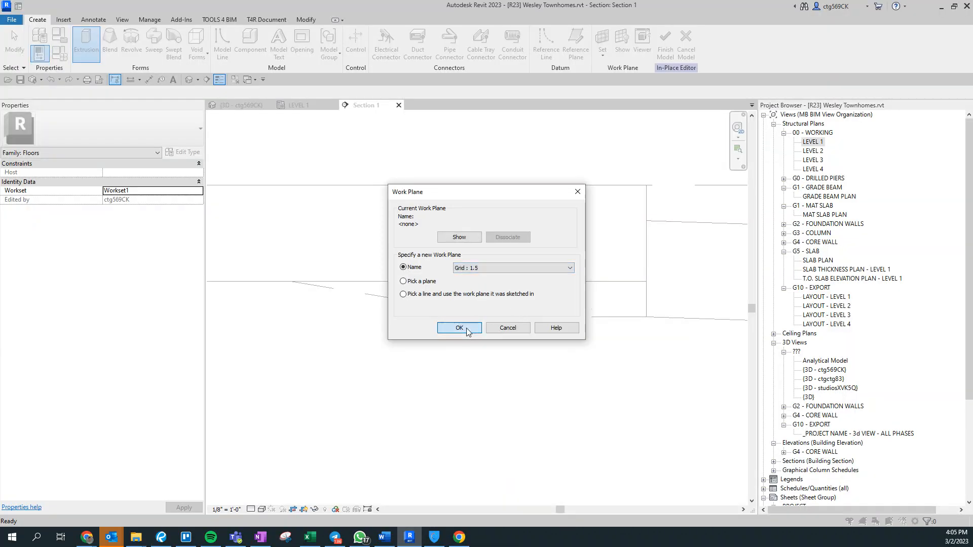
{"action": "left_click", "coordinate": [466, 327]}
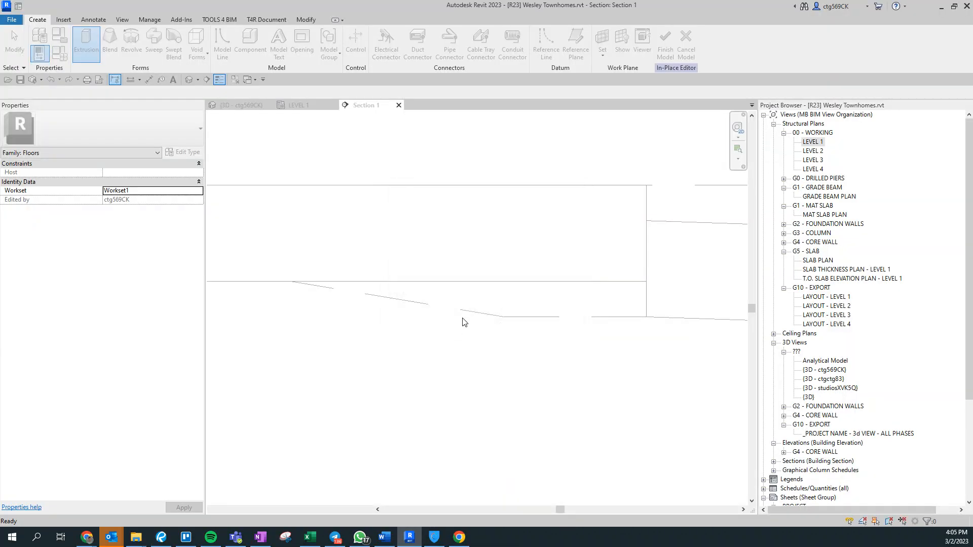
- Sketch the closed extrusion profile along the sloped and horizontal detail lines, up the step face and back along the upper slab's underside
{"action": "left_click", "coordinate": [289, 281]}
{"action": "left_click", "coordinate": [503, 316]}
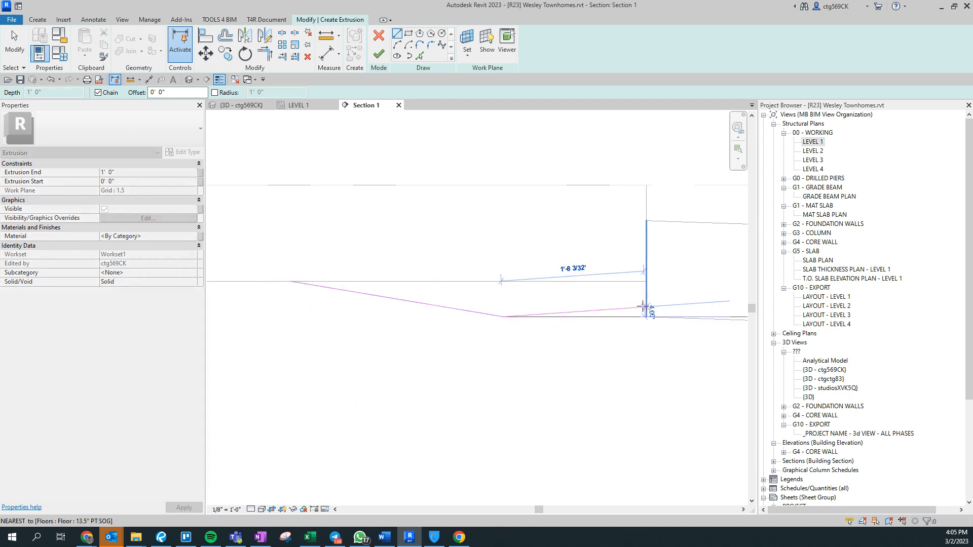
{"action": "left_click", "coordinate": [646, 317]}
{"action": "left_click", "coordinate": [647, 281]}
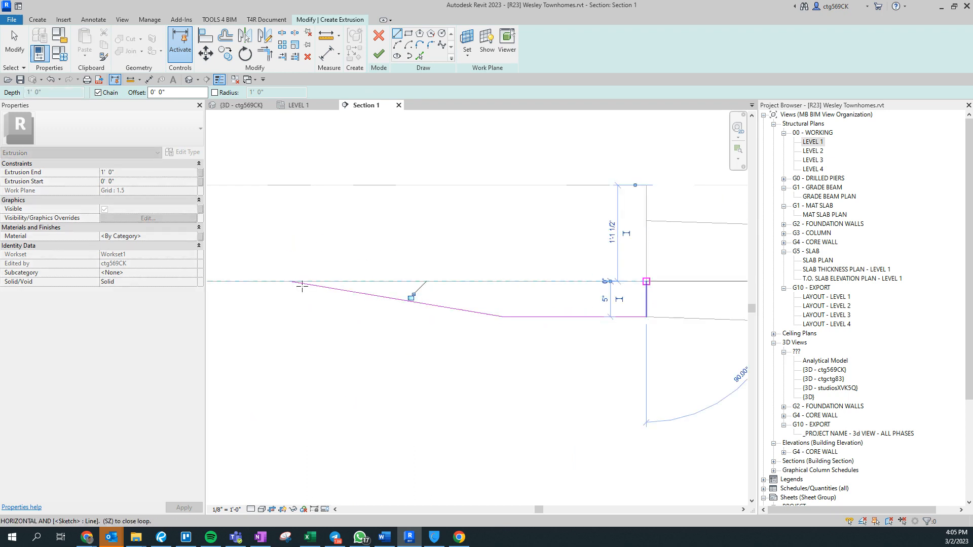
{"action": "left_click", "coordinate": [290, 281]}
{"action": "key", "text": "Escape"}
{"action": "key", "text": "Escape"}
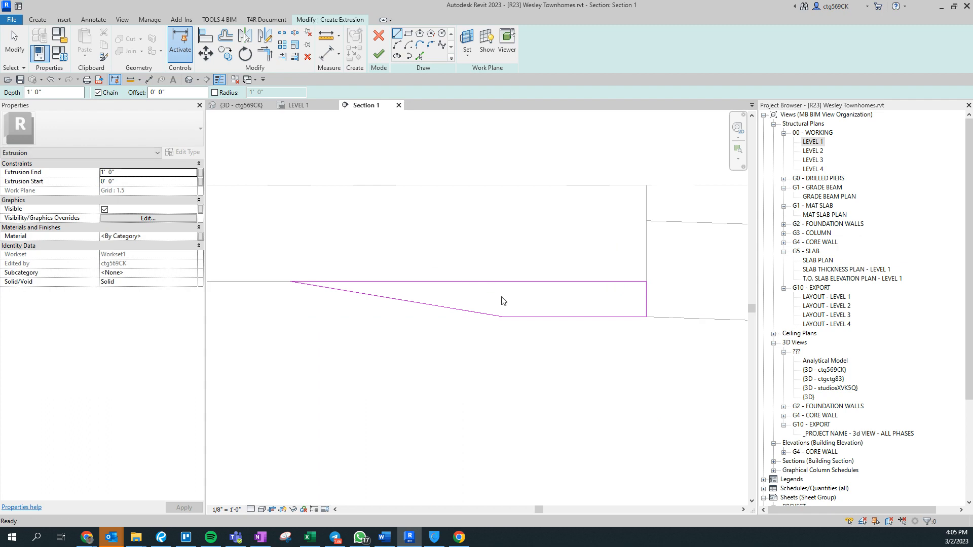
- Try to change the length of the extrusion profile's lower horizontal line by relocating the end that meets the slope
{"action": "left_click", "coordinate": [524, 318]}
{"action": "scroll", "coordinate": [525, 317], "scroll_direction": "up", "scroll_amount": 2}
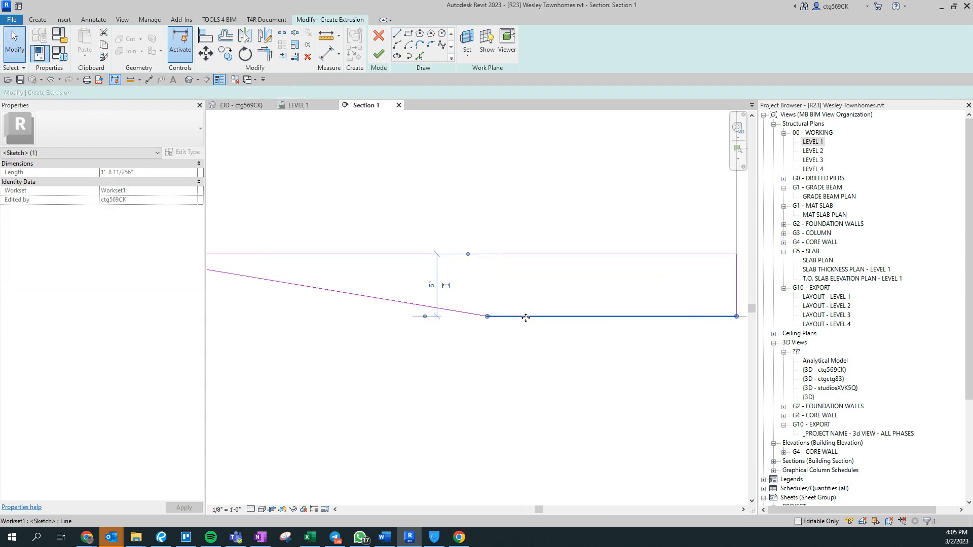
{"action": "scroll", "coordinate": [488, 326], "scroll_direction": "up", "scroll_amount": 1}
{"action": "mouse_move", "coordinate": [512, 290]}
{"action": "left_mouse_down"}
{"action": "mouse_move", "coordinate": [452, 338]}
{"action": "mouse_move", "coordinate": [448, 328]}
{"action": "mouse_move", "coordinate": [496, 315]}
{"action": "left_mouse_up"}
{"action": "left_click", "coordinate": [522, 330]}
{"action": "left_click", "coordinate": [526, 319]}
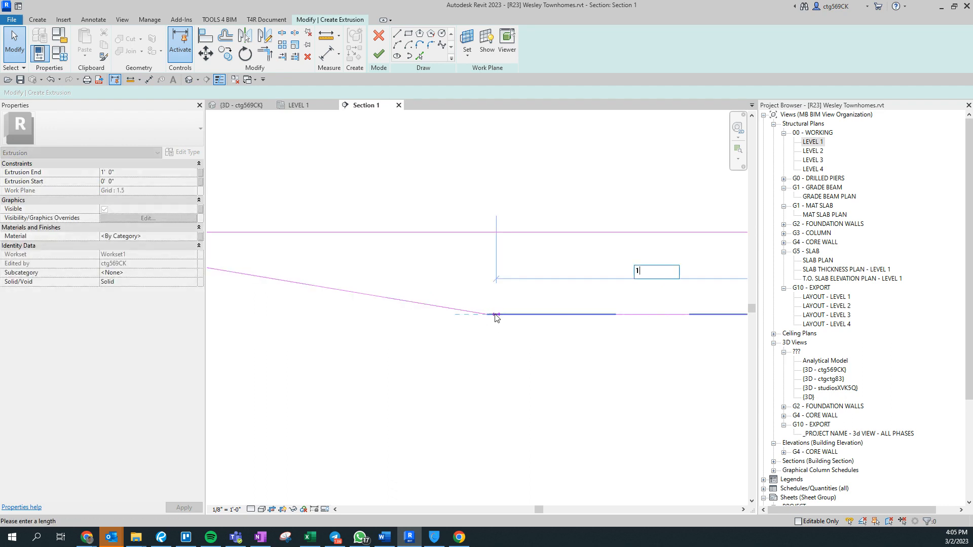
{"action": "key", "text": "Return"}
{"action": "scroll", "coordinate": [495, 315], "scroll_direction": "up", "scroll_amount": 3}
{"action": "scroll", "coordinate": [467, 316], "scroll_direction": "up", "scroll_amount": 5}
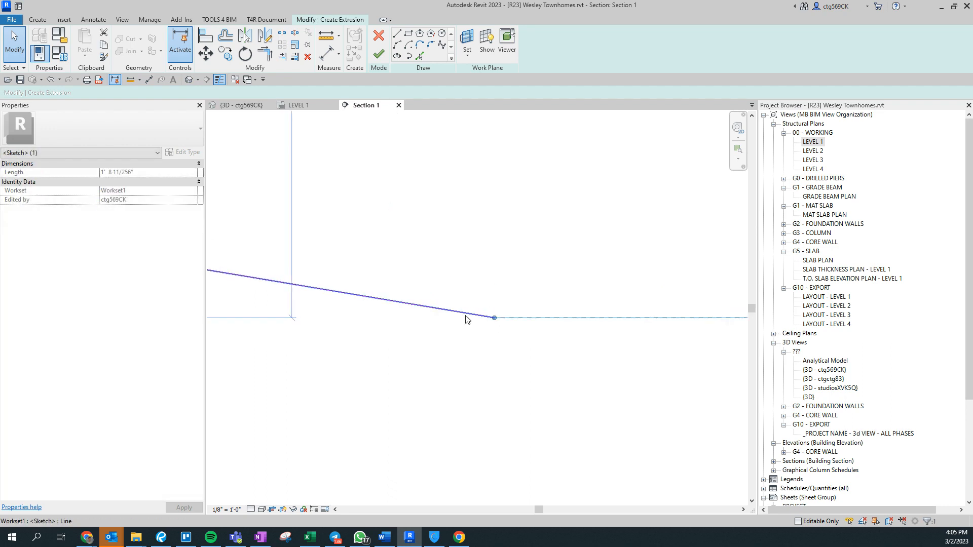
- Adjust the lower horizontal profile line to an exact length by moving its sloped-side endpoint along the line
{"action": "left_click", "coordinate": [473, 318]}
{"action": "scroll", "coordinate": [476, 314], "scroll_direction": "down", "scroll_amount": 2}
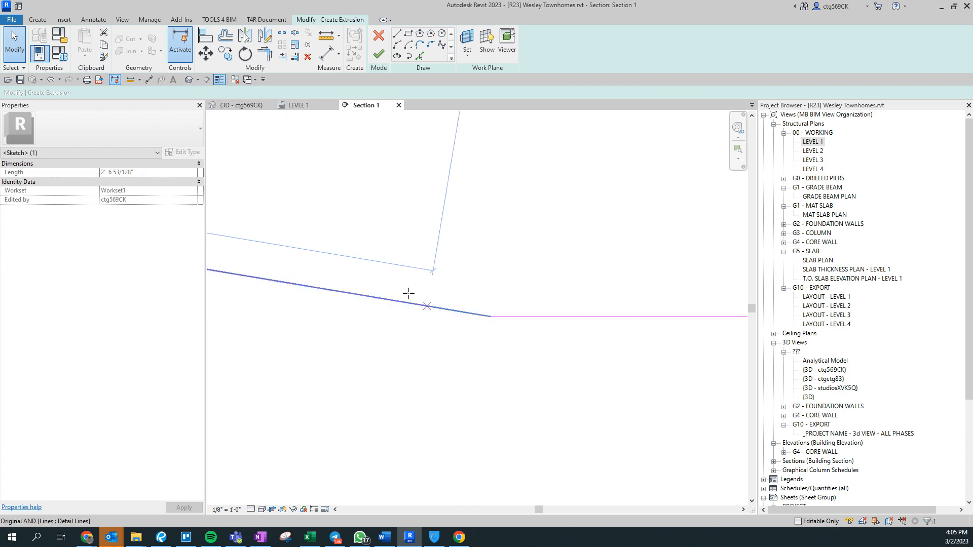
{"action": "left_click", "coordinate": [497, 317]}
{"action": "left_click_drag", "start_coordinate": [498, 317], "coordinate": [500, 318]}
{"action": "middle_click_drag", "start_coordinate": [500, 317], "coordinate": [333, 343]}
{"action": "scroll", "coordinate": [333, 340], "scroll_direction": "down", "scroll_amount": 2}
{"action": "left_click_drag", "start_coordinate": [332, 343], "coordinate": [327, 342]}
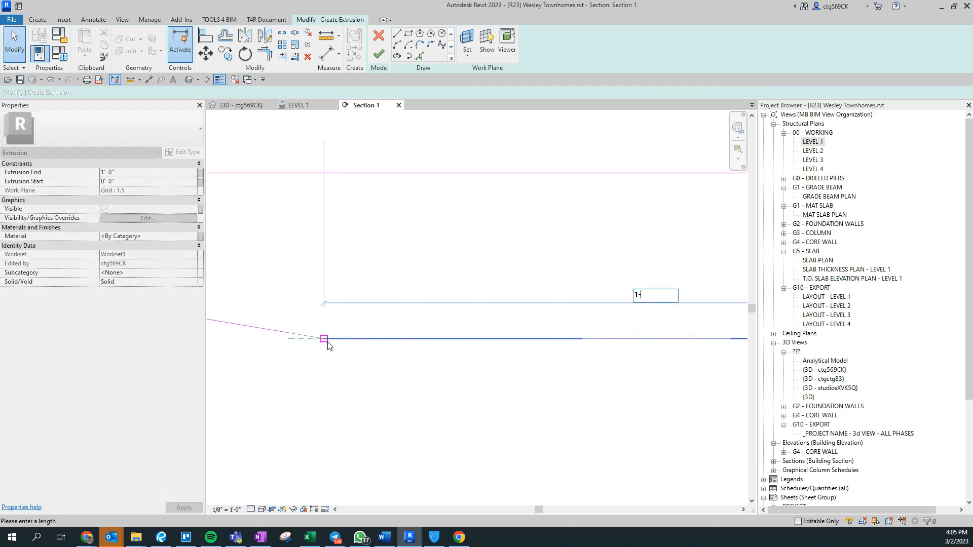
{"action": "key", "text": "Return"}
- Move the sloped profile line horizontally so its lower end meets the end of the lower horizontal line
{"action": "left_click", "coordinate": [290, 341]}
{"action": "left_click", "coordinate": [280, 333]}
{"action": "left_click", "coordinate": [206, 55]}
{"action": "left_click", "coordinate": [289, 334]}
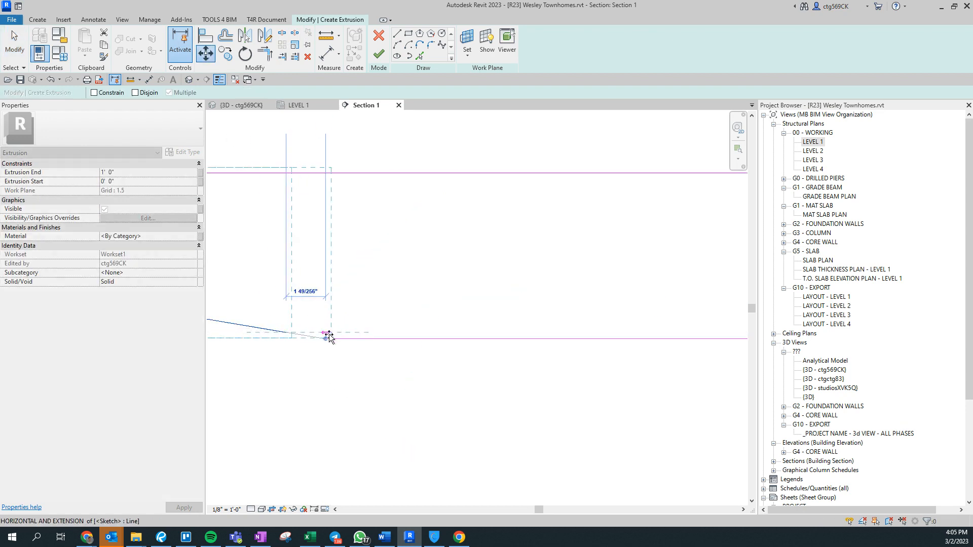
{"action": "left_click", "coordinate": [329, 335]}
{"action": "middle_click_drag", "start_coordinate": [344, 324], "coordinate": [472, 346]}
{"action": "scroll", "coordinate": [479, 352], "scroll_direction": "up", "scroll_amount": 3}
{"action": "scroll", "coordinate": [390, 398], "scroll_direction": "down", "scroll_amount": 4}
{"action": "middle_click_drag", "start_coordinate": [368, 396], "coordinate": [497, 393]}
{"action": "scroll", "coordinate": [497, 393], "scroll_direction": "down", "scroll_amount": 4}
{"action": "middle_click_drag", "start_coordinate": [284, 329], "coordinate": [582, 352]}
{"action": "scroll", "coordinate": [561, 377], "scroll_direction": "up", "scroll_amount": 3}
{"action": "key", "text": "Escape"}
- Assign the material Concrete - Cast in Place to the extrusion
{"action": "scroll", "coordinate": [392, 377], "scroll_direction": "down", "scroll_amount": 5}
{"action": "middle_click_drag", "start_coordinate": [522, 354], "coordinate": [342, 291]}
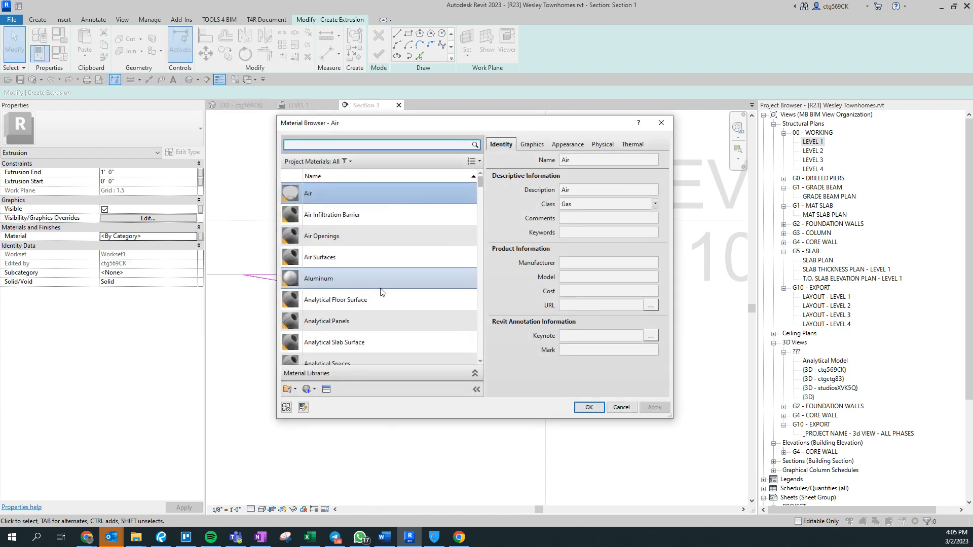
{"action": "scroll", "coordinate": [376, 291], "scroll_direction": "down", "scroll_amount": 8}
{"action": "scroll", "coordinate": [373, 302], "scroll_direction": "down", "scroll_amount": 5}
{"action": "scroll", "coordinate": [396, 344], "scroll_direction": "up", "scroll_amount": 5}
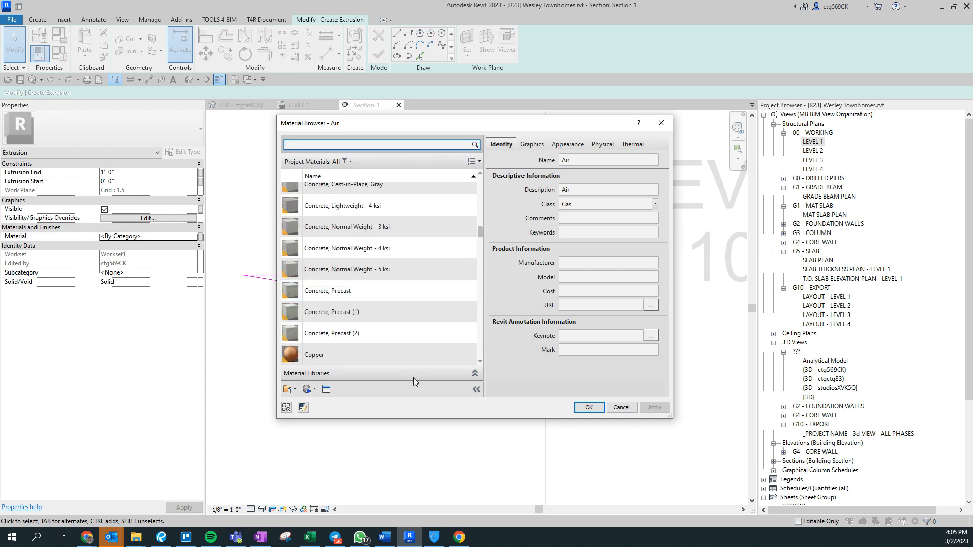
{"action": "scroll", "coordinate": [380, 304], "scroll_direction": "up", "scroll_amount": 2}
{"action": "left_click", "coordinate": [371, 243]}
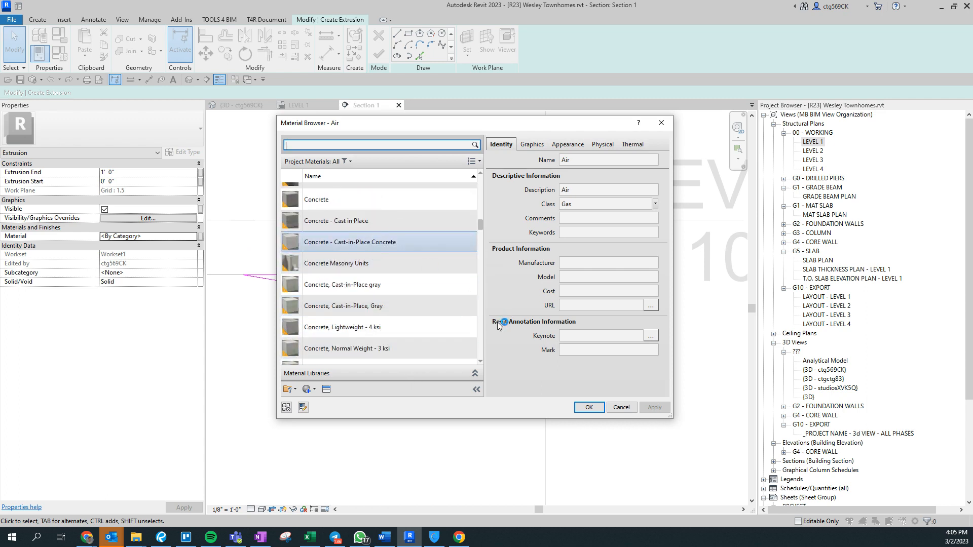
{"action": "left_click", "coordinate": [346, 220]}
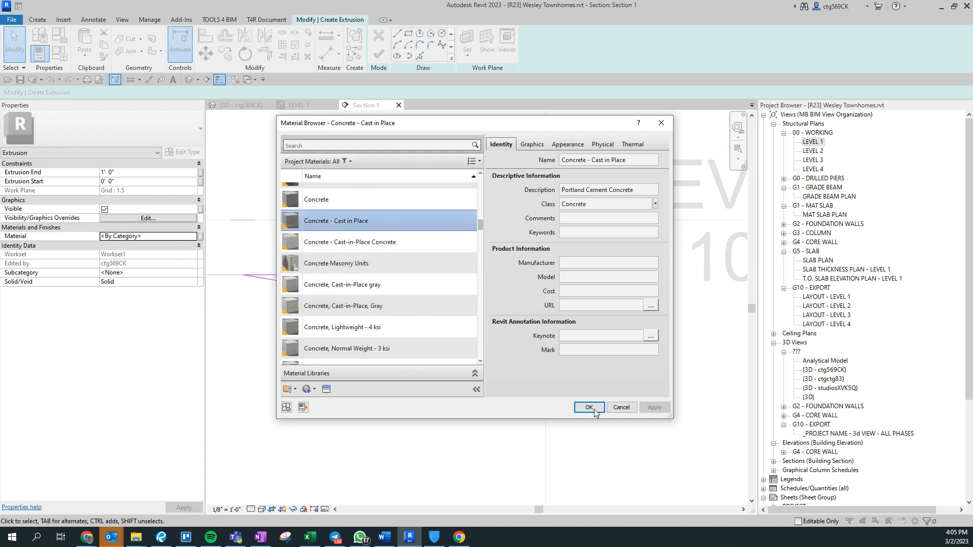
{"action": "left_click", "coordinate": [594, 411]}
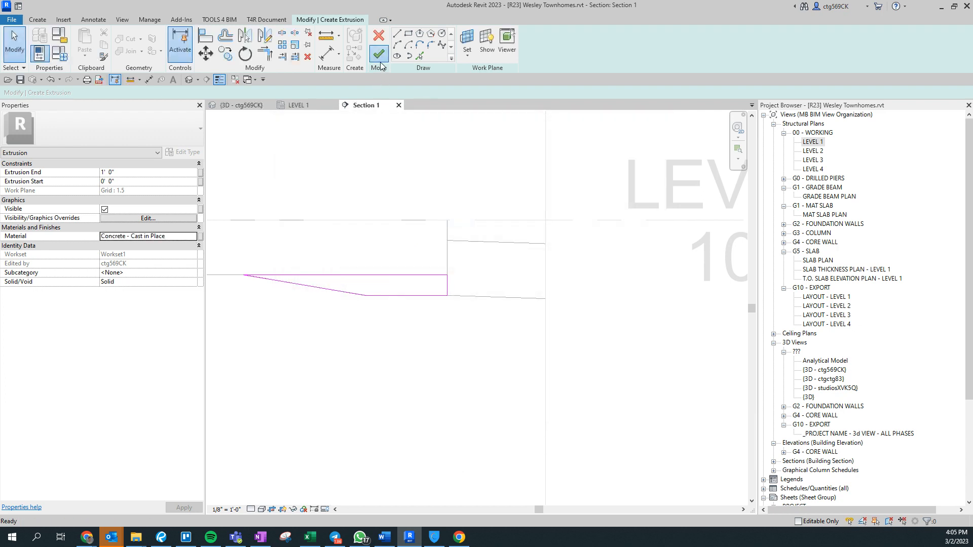
- Finish the extrusion sketch and complete the in-place floor model
{"action": "left_click", "coordinate": [379, 54]}
{"action": "key", "text": "Escape"}
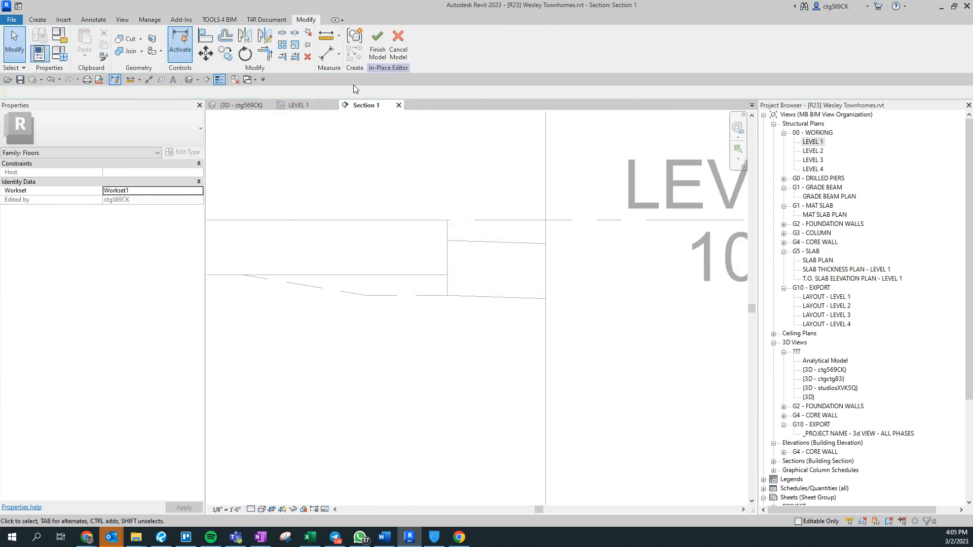
{"action": "left_click", "coordinate": [377, 55]}
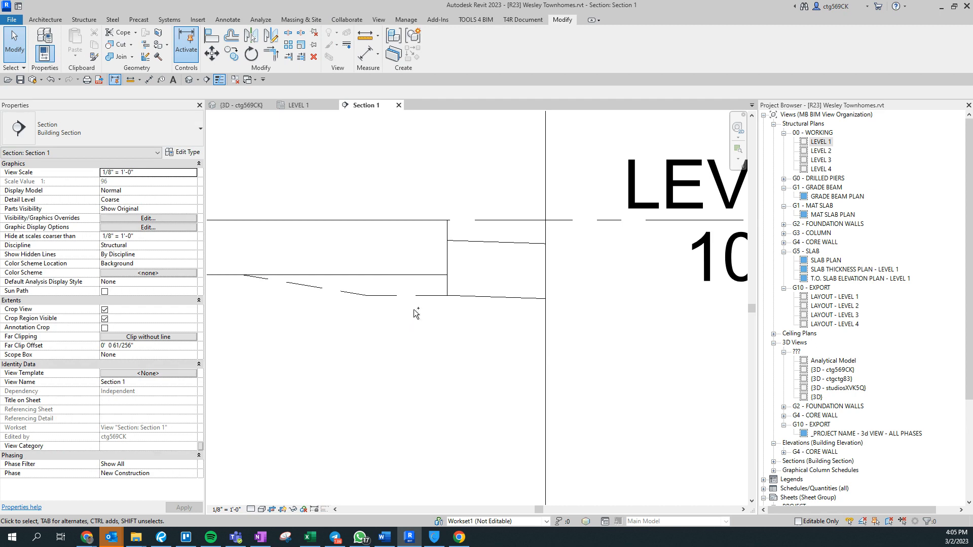
- Examine the new in-place floor in the LEVEL 1 plan and Section 1, checking its profile against the detail lines
{"action": "scroll", "coordinate": [339, 287], "scroll_direction": "down", "scroll_amount": 3}
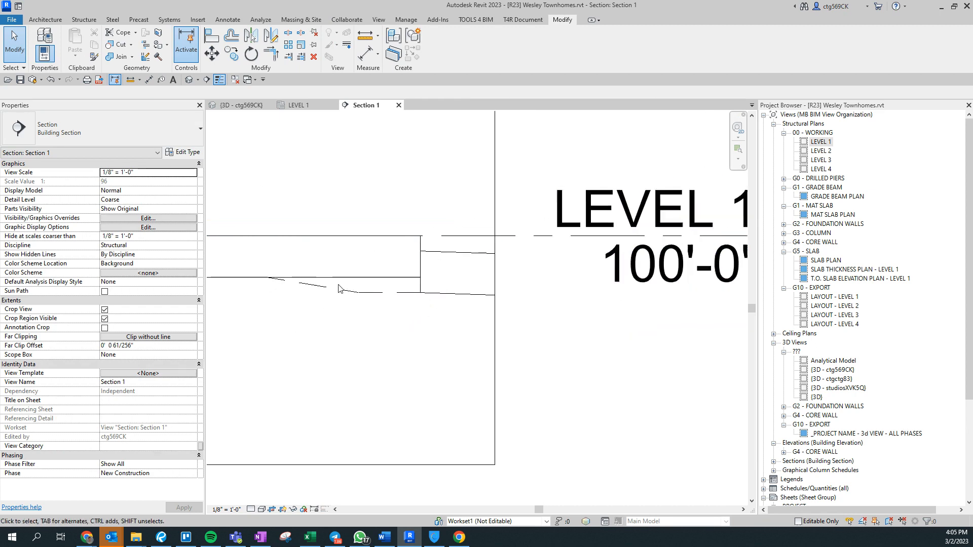
{"action": "scroll", "coordinate": [556, 298], "scroll_direction": "down", "scroll_amount": 2}
{"action": "key", "text": "ctrl+Tab"}
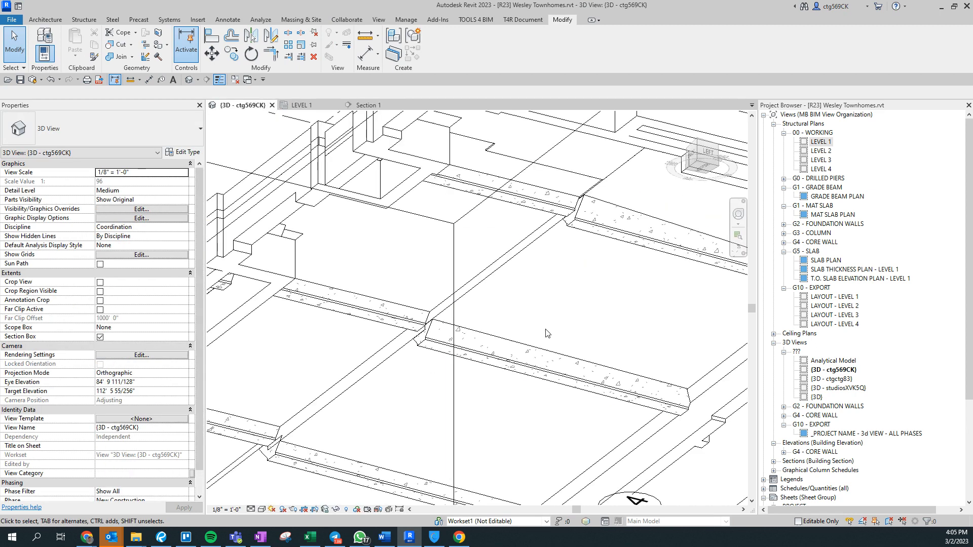
{"action": "key", "text": "ctrl+Tab"}
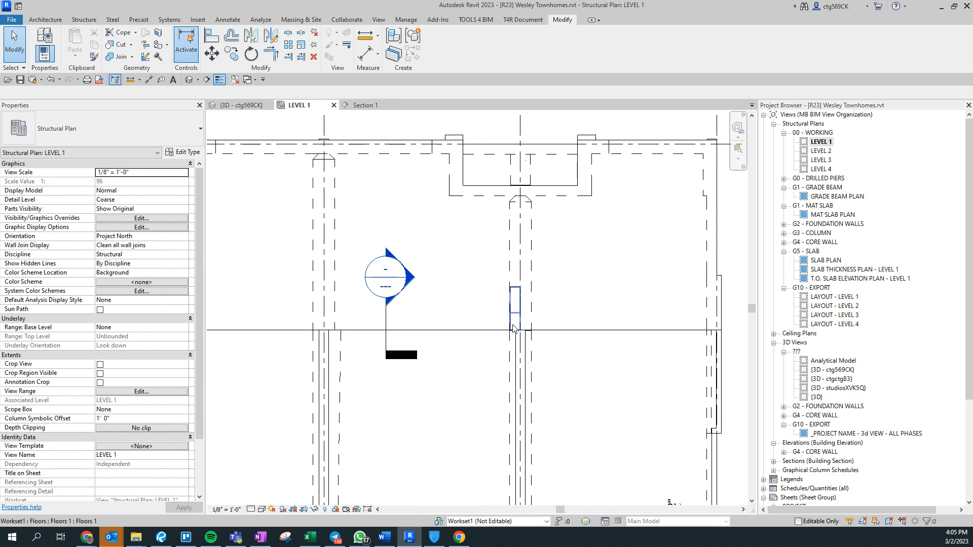
{"action": "scroll", "coordinate": [511, 307], "scroll_direction": "up", "scroll_amount": 3}
{"action": "left_click", "coordinate": [511, 308]}
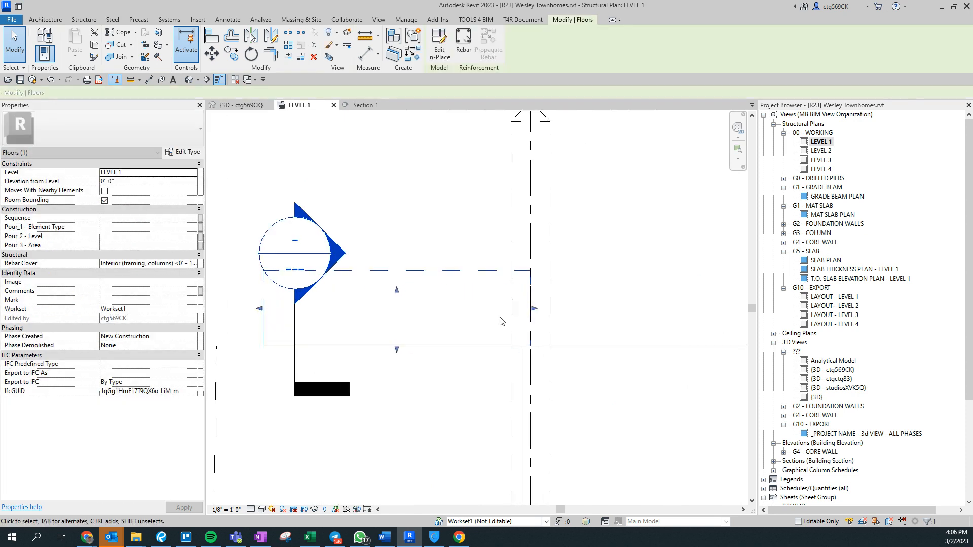
{"action": "key", "text": "ctrl+Tab"}
{"action": "scroll", "coordinate": [426, 300], "scroll_direction": "up", "scroll_amount": 3}
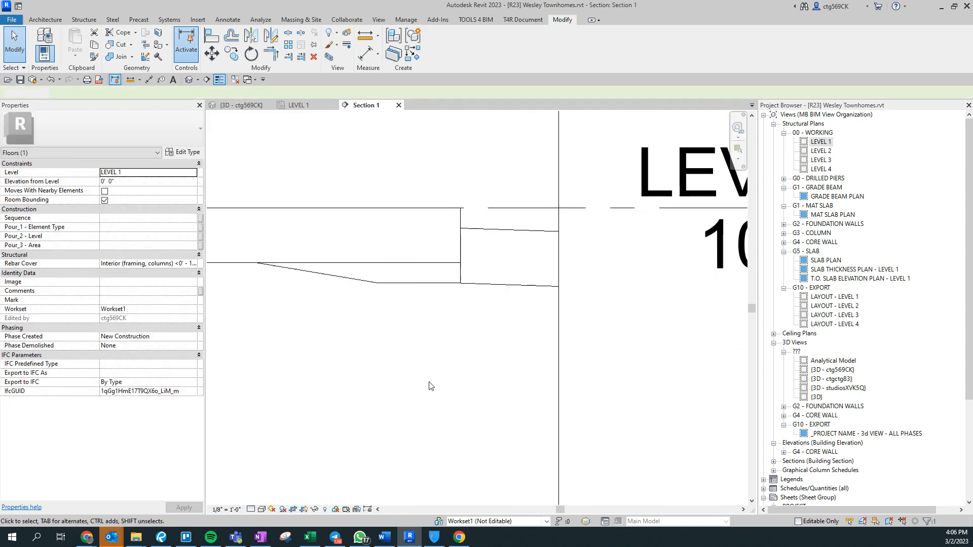
{"action": "left_click", "coordinate": [430, 387]}
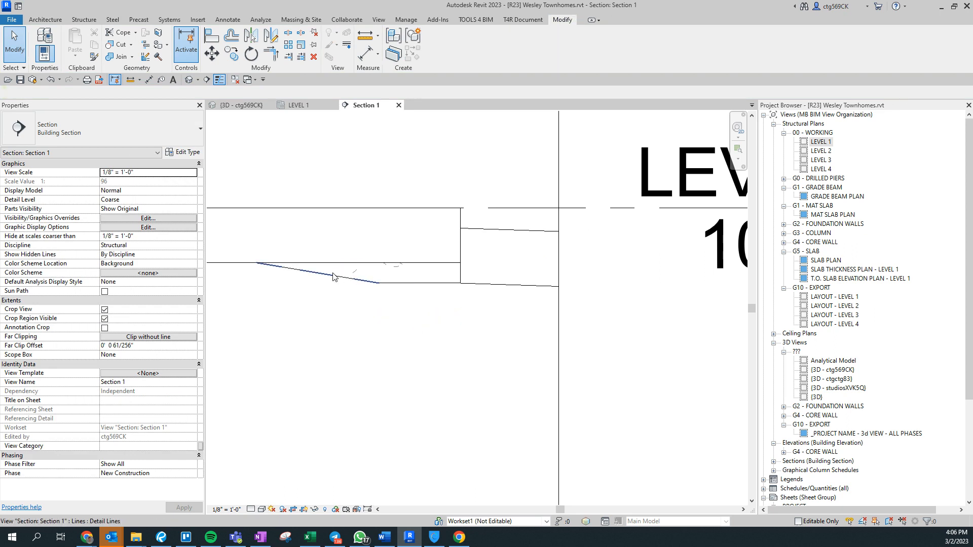
{"action": "left_click", "coordinate": [406, 334]}
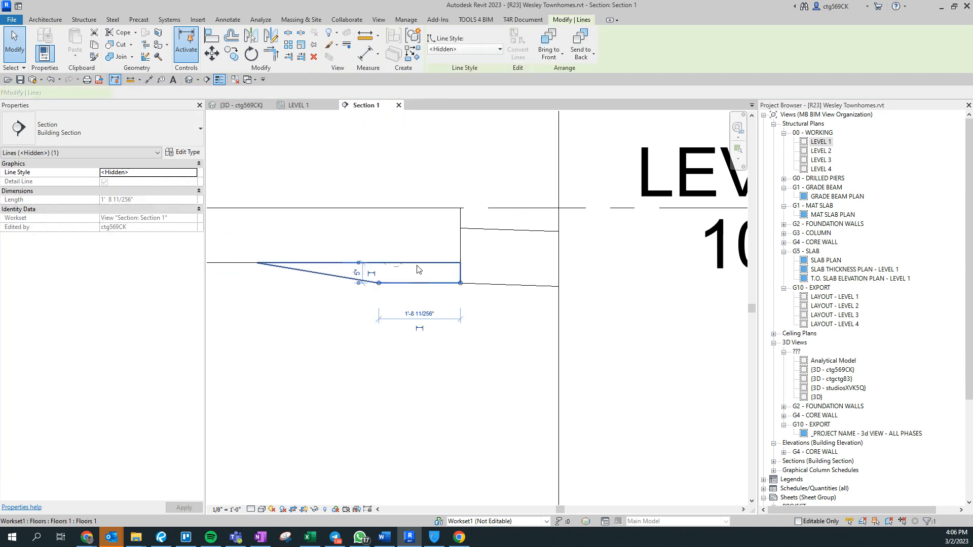
{"action": "left_click", "coordinate": [441, 333]}
{"action": "key", "text": "ctrl+Tab"}
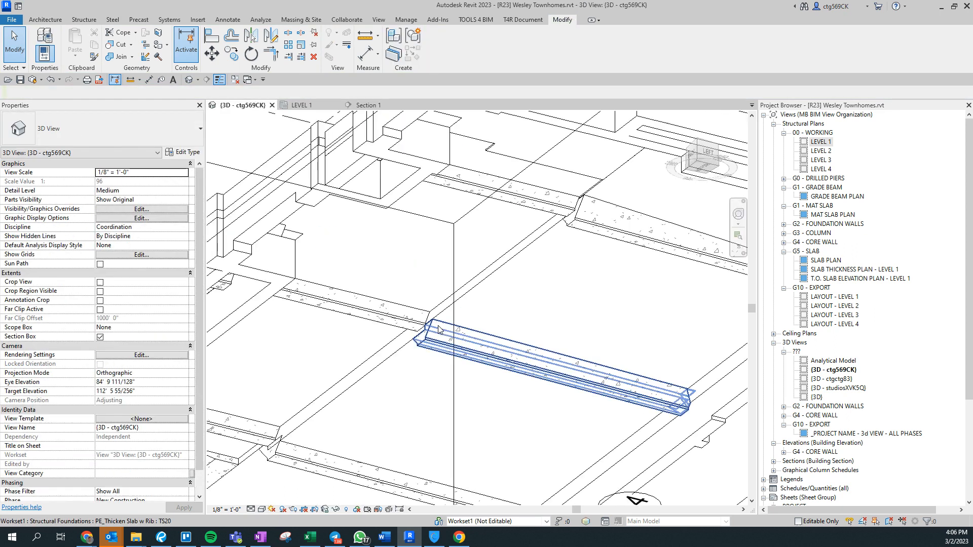
- In the LEVEL 1 plan, stretch the in-place floor's end near grid 1.4 to the far face of that grid's wall
{"action": "key", "text": "ctrl+Tab"}
{"action": "scroll", "coordinate": [415, 327], "scroll_direction": "down", "scroll_amount": 3}
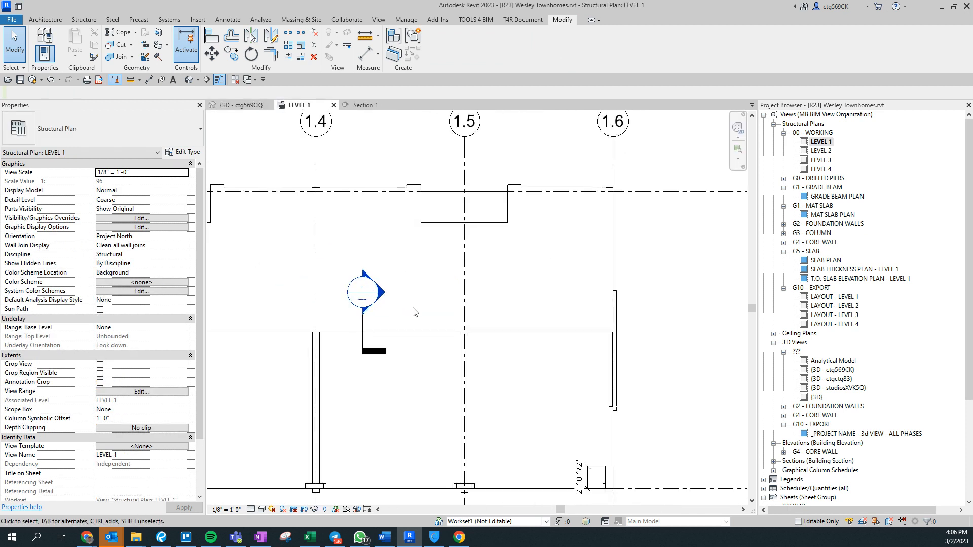
{"action": "scroll", "coordinate": [406, 301], "scroll_direction": "up", "scroll_amount": 3}
{"action": "left_click", "coordinate": [405, 301]}
{"action": "scroll", "coordinate": [405, 301], "scroll_direction": "up", "scroll_amount": 1}
{"action": "middle_click_drag", "start_coordinate": [316, 333], "coordinate": [406, 341]}
{"action": "scroll", "coordinate": [406, 341], "scroll_direction": "up", "scroll_amount": 1}
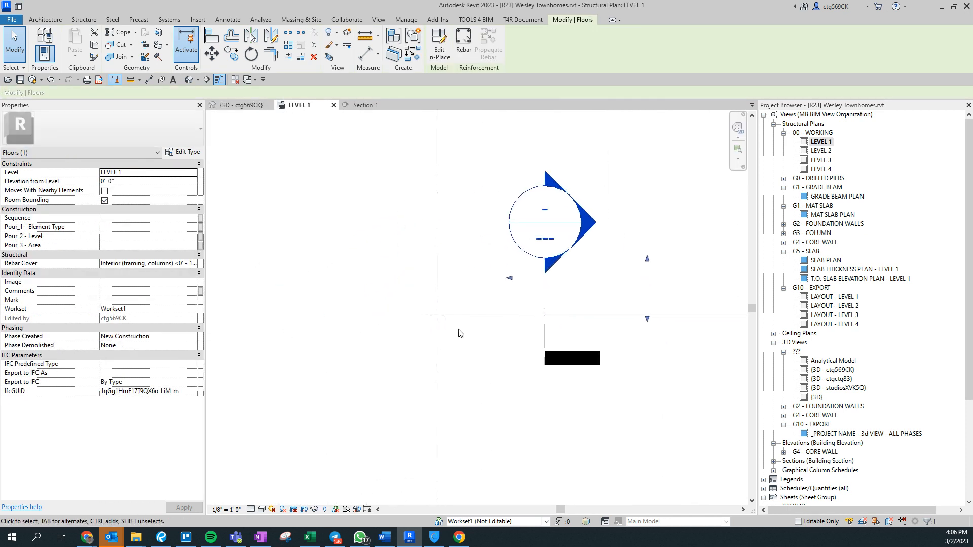
{"action": "middle_click_drag", "start_coordinate": [497, 303], "coordinate": [483, 257]}
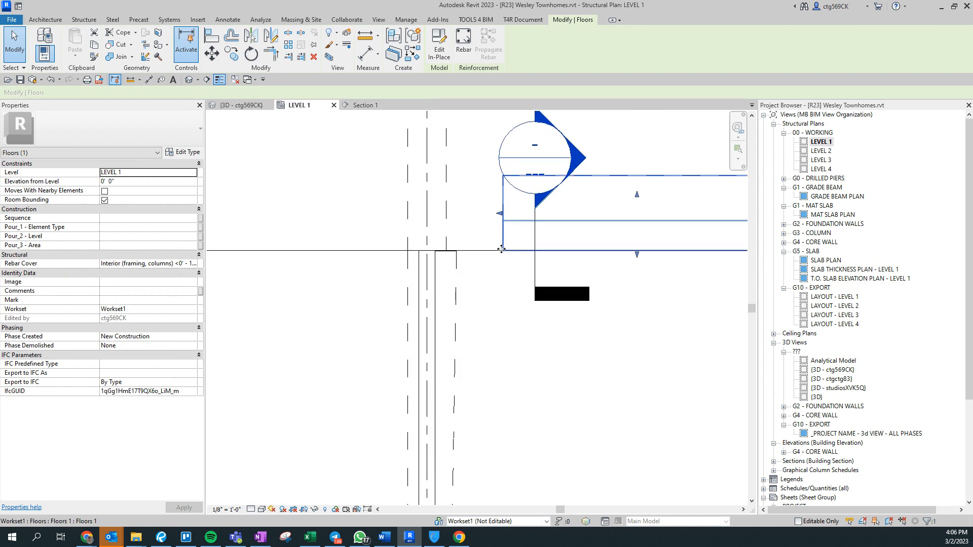
{"action": "left_click_drag", "start_coordinate": [500, 217], "coordinate": [423, 236]}
{"action": "scroll", "coordinate": [425, 294], "scroll_direction": "down", "scroll_amount": 4}
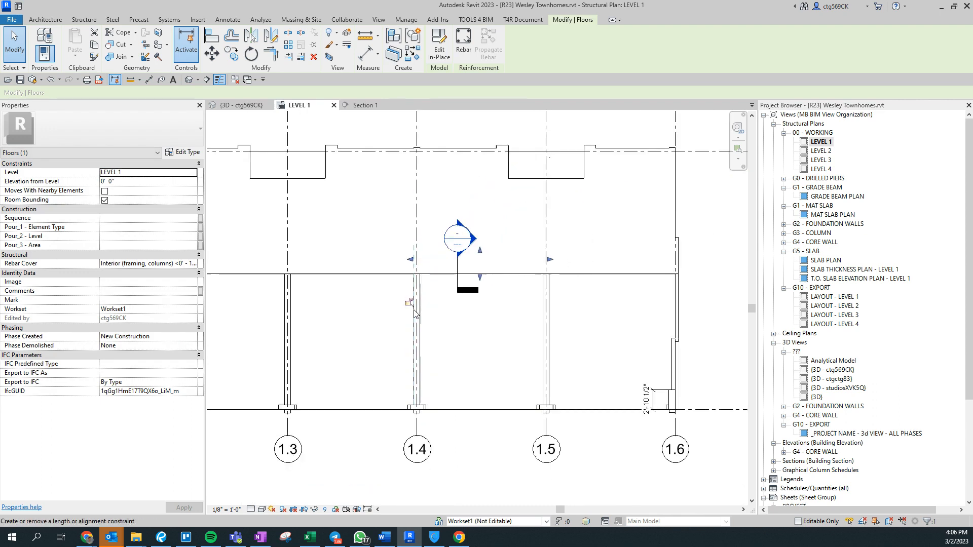
- Stretch the opposite end of the in-place floor past grid 1.5 to the exterior wall at grid 1.6
{"action": "scroll", "coordinate": [514, 308], "scroll_direction": "down", "scroll_amount": 2}
{"action": "middle_click_drag", "start_coordinate": [517, 307], "coordinate": [517, 307]}
{"action": "scroll", "coordinate": [315, 230], "scroll_direction": "up", "scroll_amount": 5}
{"action": "left_click_drag", "start_coordinate": [247, 249], "coordinate": [378, 282]}
{"action": "scroll", "coordinate": [457, 248], "scroll_direction": "up", "scroll_amount": 4}
{"action": "scroll", "coordinate": [456, 264], "scroll_direction": "up", "scroll_amount": 5}
{"action": "scroll", "coordinate": [376, 283], "scroll_direction": "down", "scroll_amount": 7}
{"action": "middle_click_drag", "start_coordinate": [502, 381], "coordinate": [737, 406]}
{"action": "middle_click_drag", "start_coordinate": [584, 389], "coordinate": [714, 390]}
{"action": "scroll", "coordinate": [714, 390], "scroll_direction": "down", "scroll_amount": 1}
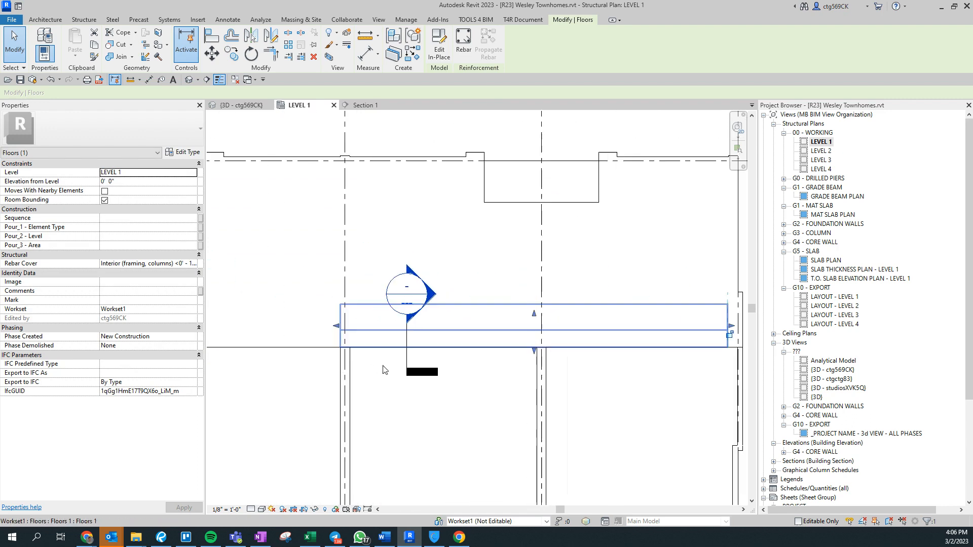
{"action": "scroll", "coordinate": [340, 330], "scroll_direction": "up", "scroll_amount": 4}
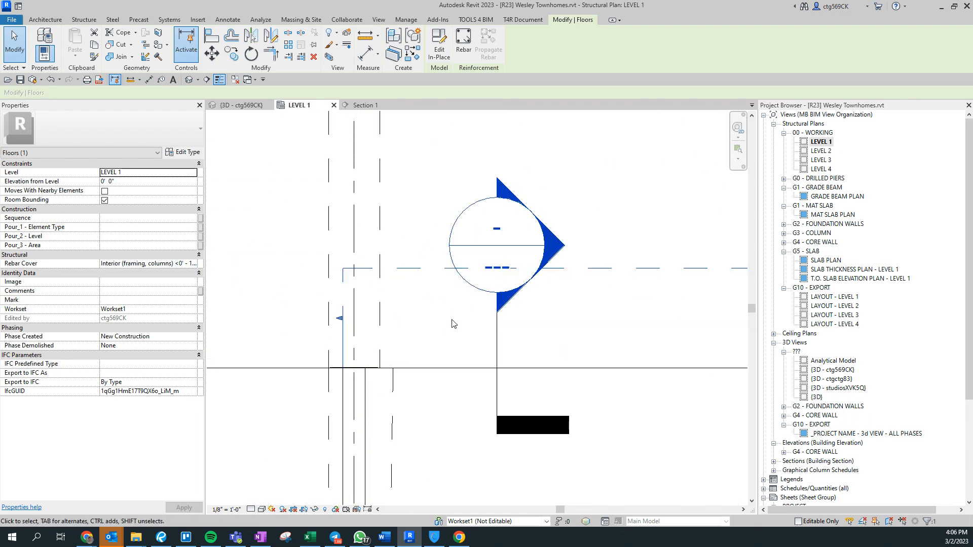
{"action": "scroll", "coordinate": [384, 341], "scroll_direction": "down", "scroll_amount": 3}
{"action": "key", "text": "Escape"}
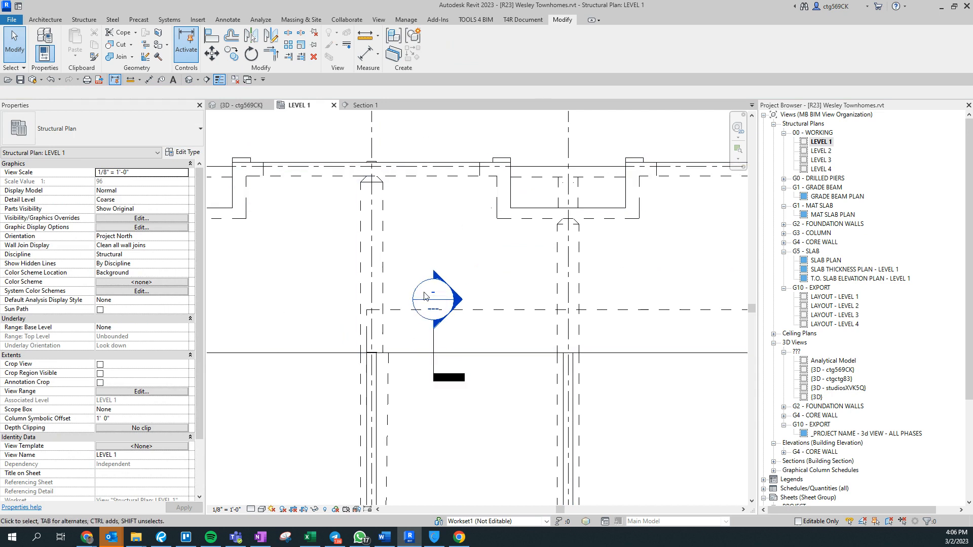
- Open Section 1 and the 3D view and examine where the stretched floor crosses the thickened slab ribs
{"action": "double_click", "coordinate": [440, 288]}
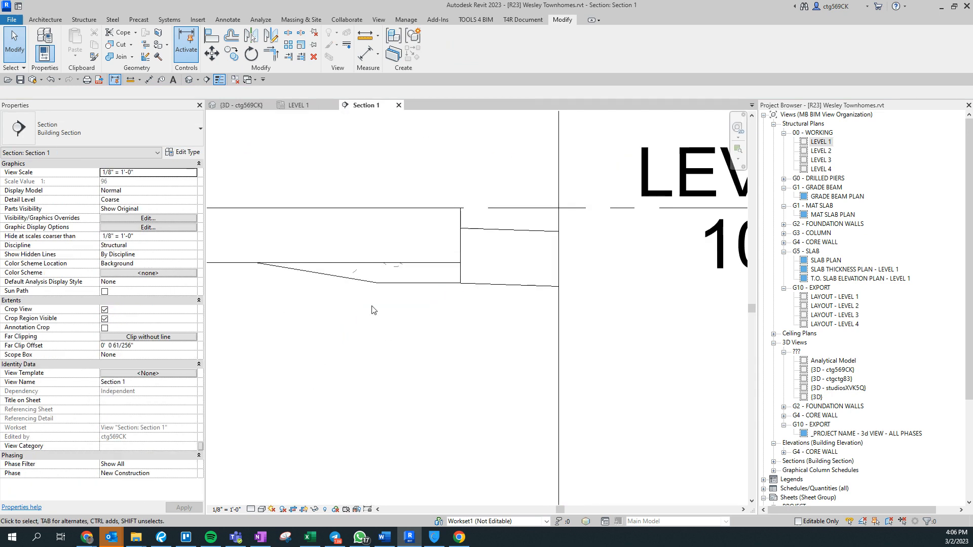
{"action": "middle_click_drag", "start_coordinate": [393, 309], "coordinate": [567, 320]}
{"action": "key", "text": "ctrl+Tab"}
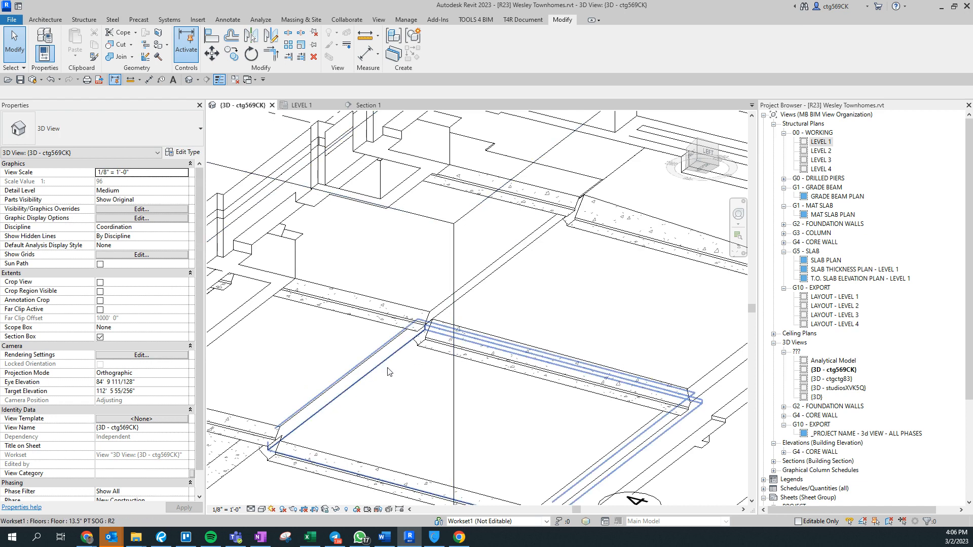
{"action": "scroll", "coordinate": [388, 372], "scroll_direction": "up", "scroll_amount": 5}
{"action": "left_click", "coordinate": [482, 332]}
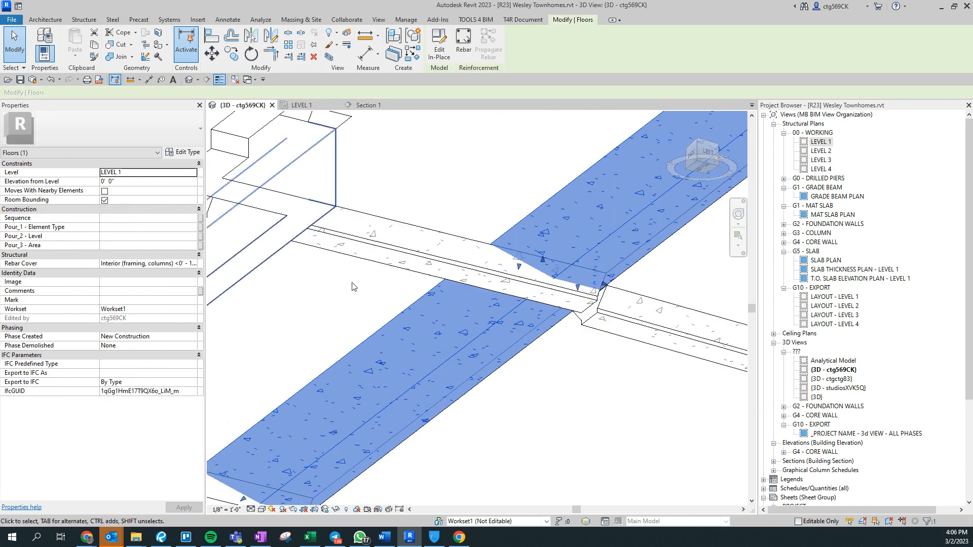
{"action": "middle_click_drag", "start_coordinate": [630, 356], "coordinate": [544, 354]}
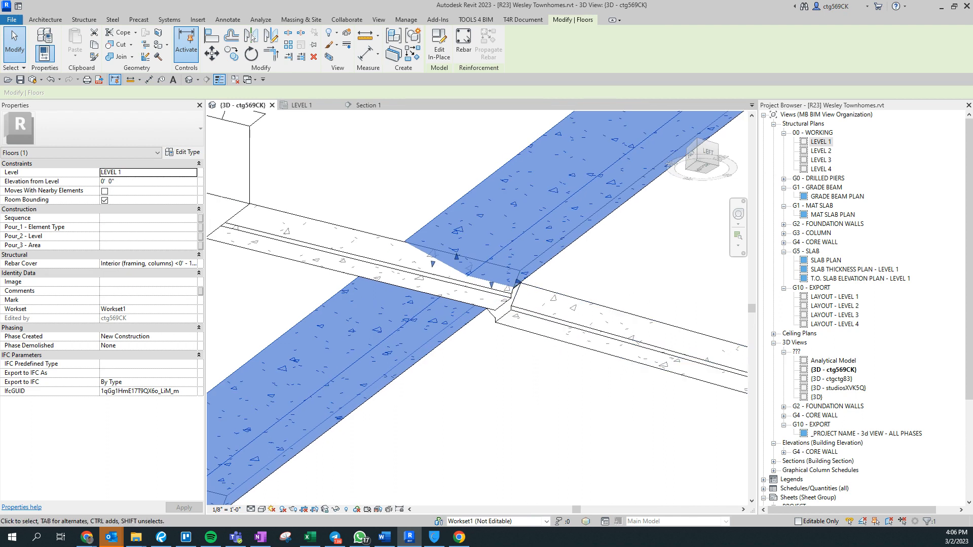
- Switch to the structural drawings in Revu and examine the garage step section with the 1'-8" dimension on page 20
{"action": "left_click", "coordinate": [160, 537]}
{"action": "scroll", "coordinate": [114, 428], "scroll_direction": "down", "scroll_amount": 3}
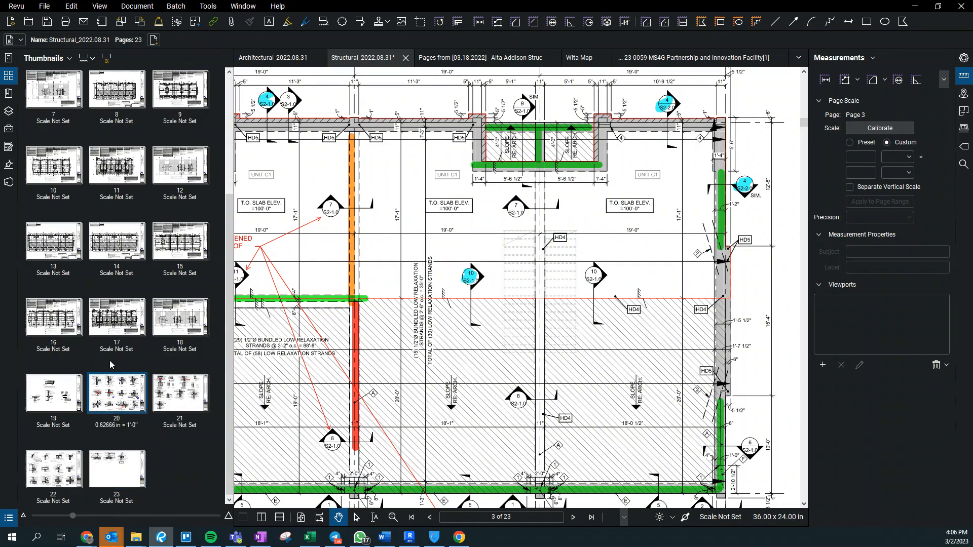
{"action": "left_click", "coordinate": [135, 405]}
{"action": "scroll", "coordinate": [512, 374], "scroll_direction": "up", "scroll_amount": 5}
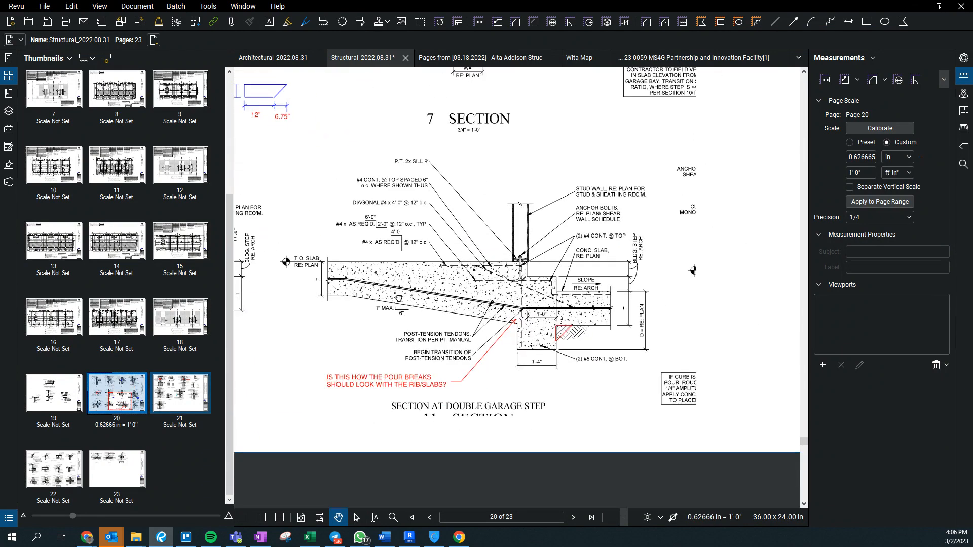
{"action": "scroll", "coordinate": [519, 317], "scroll_direction": "up", "scroll_amount": 5}
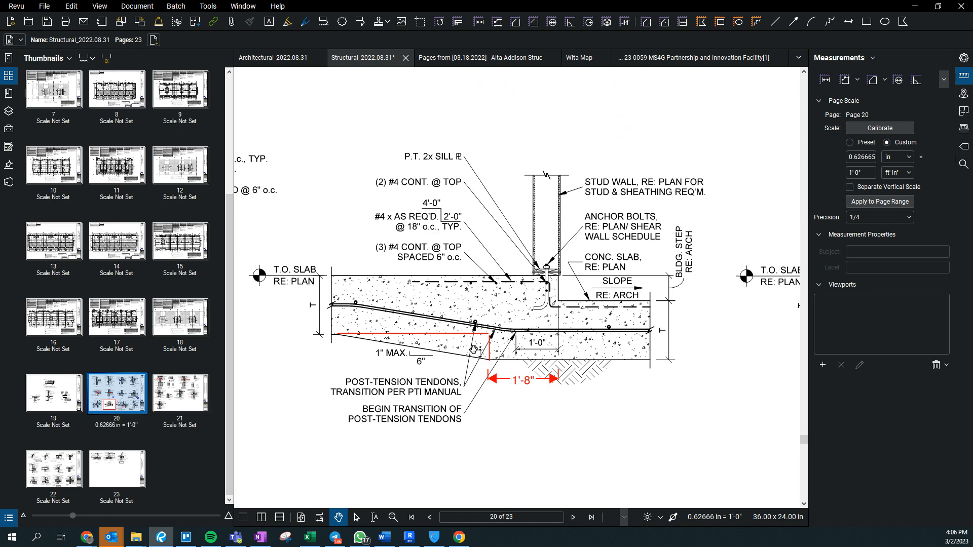
- Look at the garage step area on page 15 of the architectural drawings, then switch back to Revit's 3D view
{"action": "key", "text": "ctrl+Tab"}
{"action": "key", "text": "ctrl+Tab"}
{"action": "key", "text": "ctrl+shift+Tab"}
{"action": "key", "text": "ctrl+shift+Tab"}
{"action": "key", "text": "ctrl+shift+Tab"}
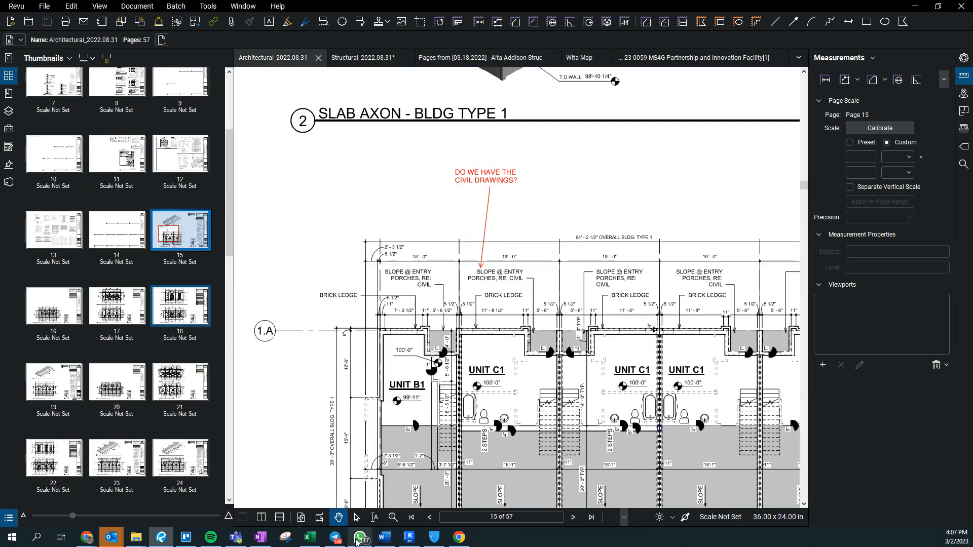
{"action": "left_click", "coordinate": [409, 537]}
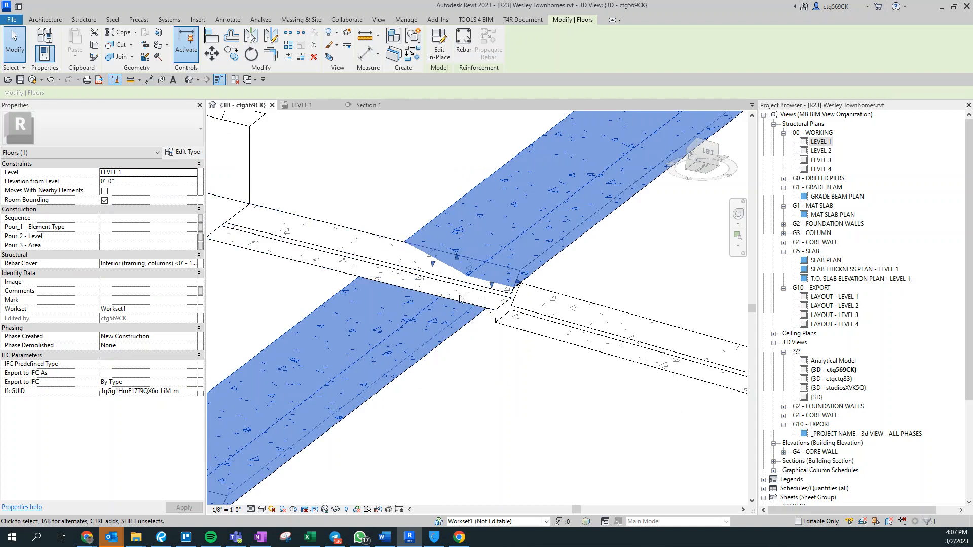
- In the 3D view, join the thickened slab rib with the in-place floor that crosses it
{"action": "left_click", "coordinate": [459, 268]}
{"action": "middle_click_drag", "start_coordinate": [470, 280], "coordinate": [466, 308]}
{"action": "key", "text": "Escape"}
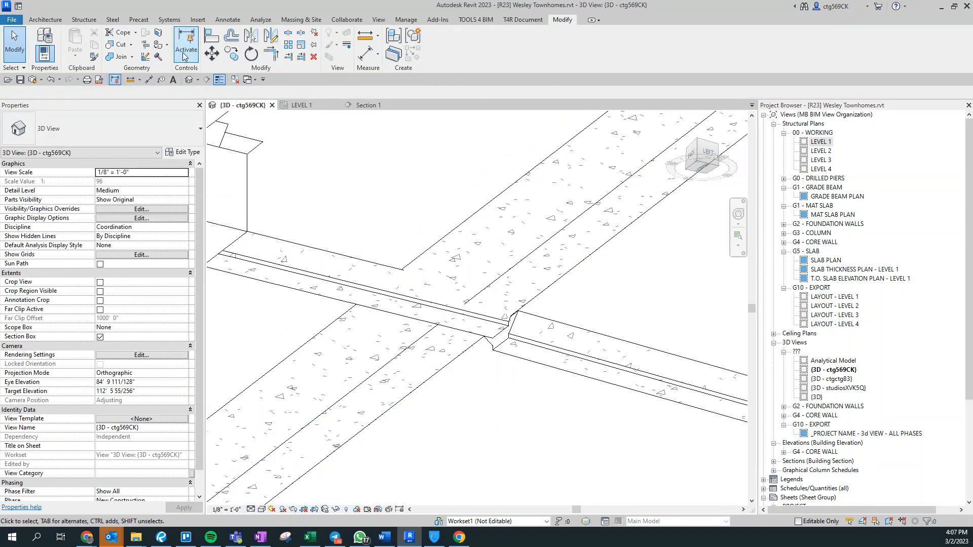
{"action": "left_click", "coordinate": [116, 57]}
{"action": "left_click", "coordinate": [339, 299]}
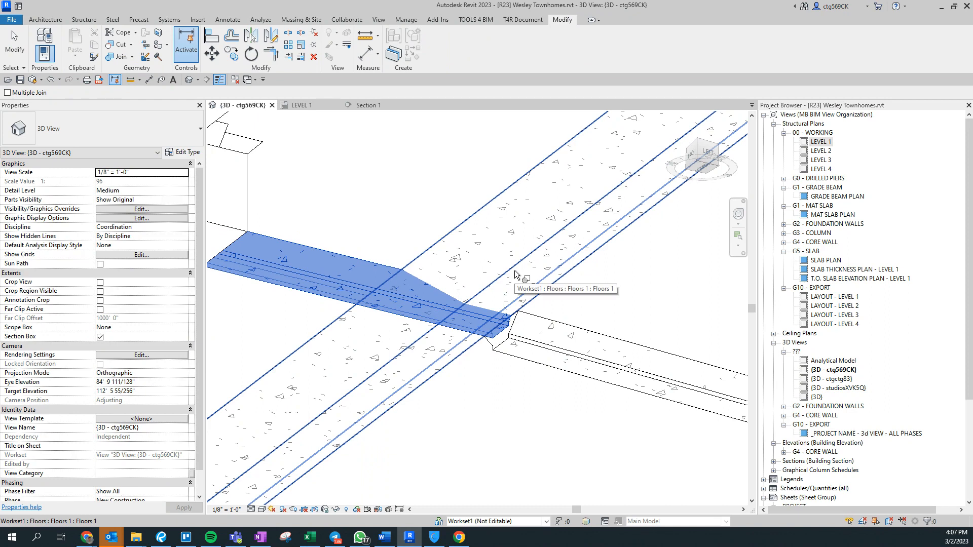
{"action": "left_click", "coordinate": [516, 275]}
- Join the in-place floor with the remaining ribs it crosses further along its length
{"action": "middle_click_drag", "start_coordinate": [370, 408], "coordinate": [484, 325]}
{"action": "scroll", "coordinate": [484, 326], "scroll_direction": "down", "scroll_amount": 1}
{"action": "scroll", "coordinate": [564, 337], "scroll_direction": "down", "scroll_amount": 1}
{"action": "middle_click_drag", "start_coordinate": [565, 336], "coordinate": [375, 394]}
{"action": "left_click", "coordinate": [370, 312]}
{"action": "middle_click_drag", "start_coordinate": [237, 384], "coordinate": [627, 236]}
{"action": "left_click", "coordinate": [518, 292]}
{"action": "left_click", "coordinate": [604, 293]}
{"action": "key", "text": "Escape"}
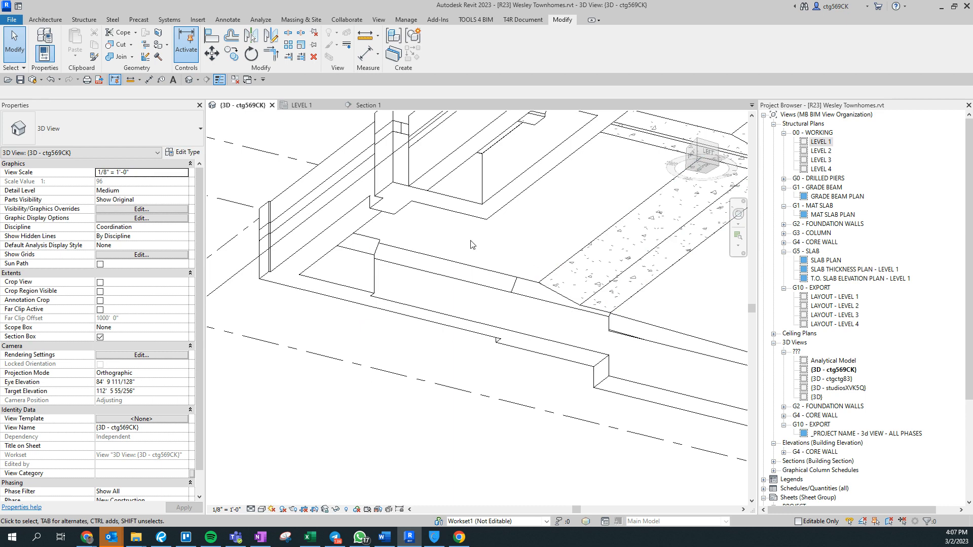
- In the LEVEL 1 plan, try to switch the join order between the thickened slab rib at grid 1.5 and the in-place floor
{"action": "key", "text": "ctrl+Tab"}
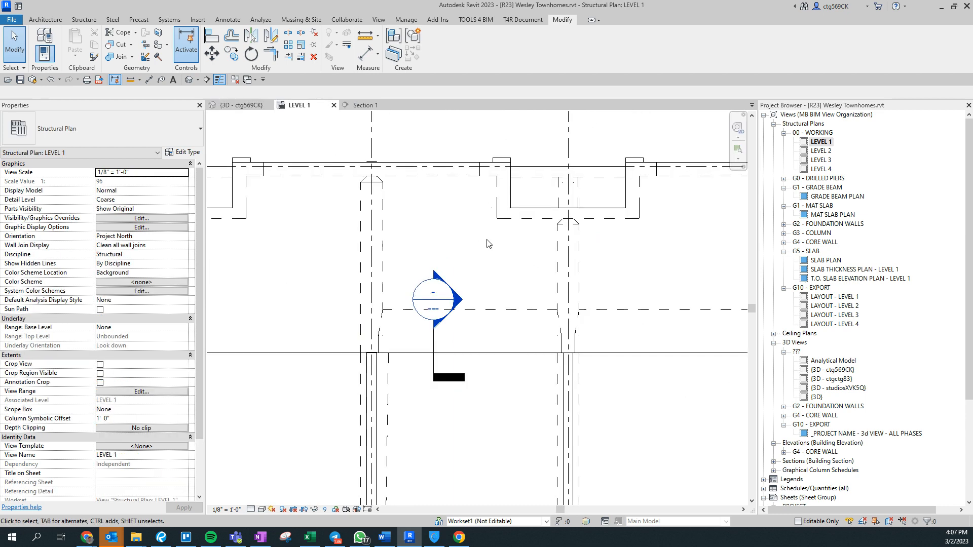
{"action": "left_click", "coordinate": [540, 320]}
{"action": "left_click", "coordinate": [573, 292]}
{"action": "scroll", "coordinate": [574, 294], "scroll_direction": "up", "scroll_amount": 2}
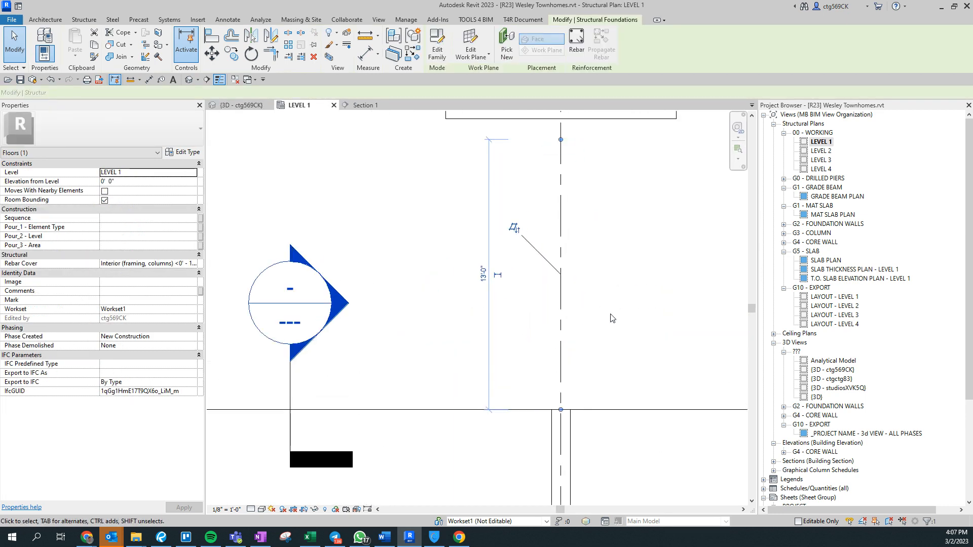
{"action": "middle_click_drag", "start_coordinate": [611, 315], "coordinate": [461, 286]}
{"action": "key", "text": "Escape"}
{"action": "left_click", "coordinate": [131, 57]}
{"action": "left_click", "coordinate": [132, 126]}
{"action": "left_click", "coordinate": [350, 293]}
{"action": "left_click", "coordinate": [384, 284]}
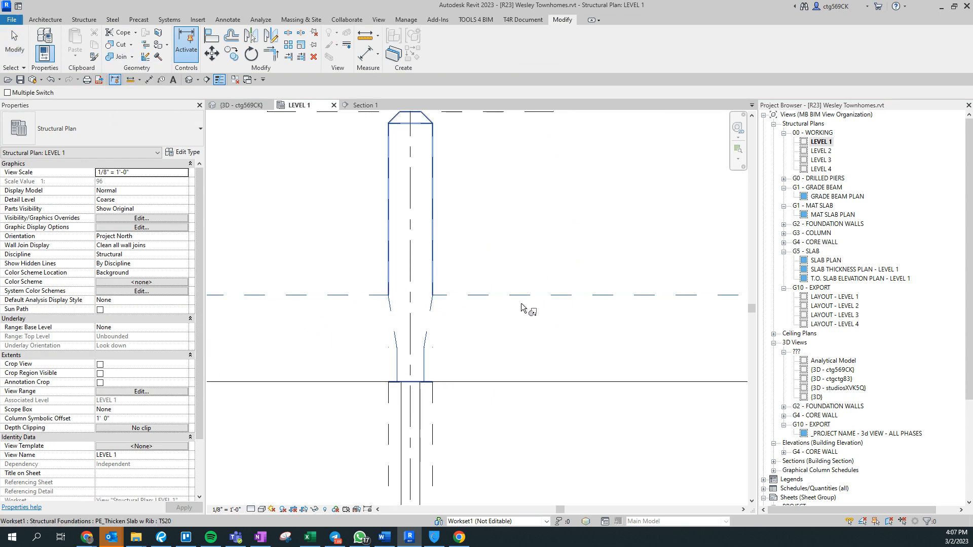
{"action": "key", "text": "Escape"}
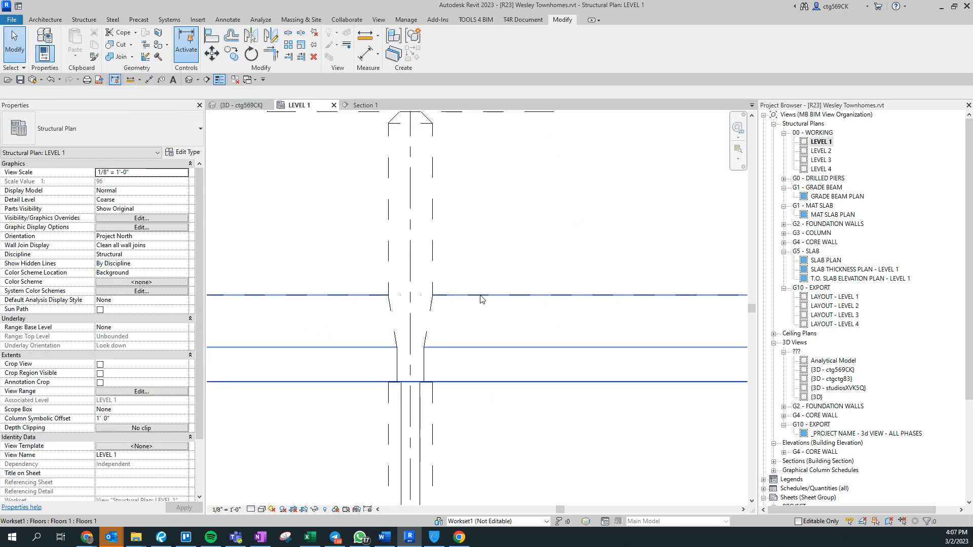
- Retry the join order switch at grid 1.5 and examine the in-place floor's joins from grid 1.4 to 1.6
{"action": "left_click", "coordinate": [480, 295]}
{"action": "left_click", "coordinate": [344, 196]}
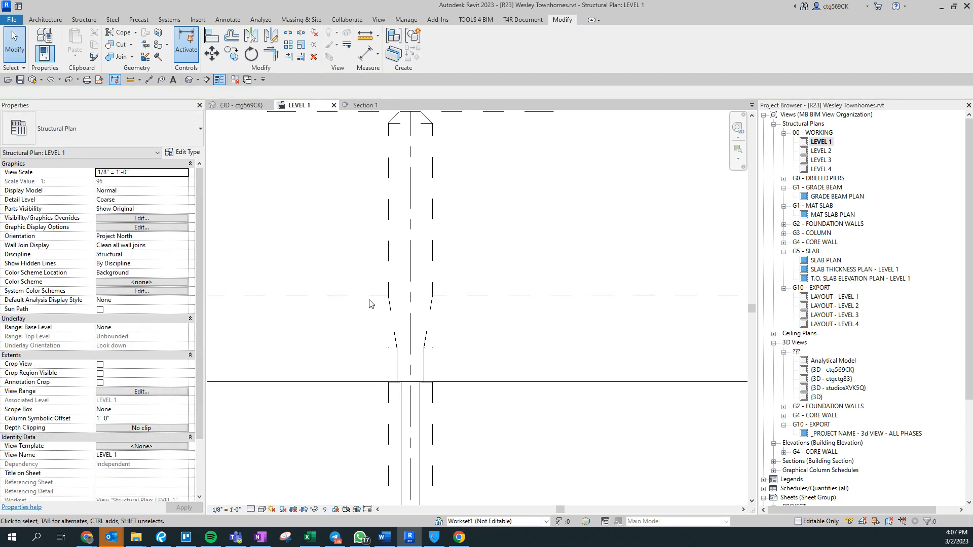
{"action": "left_click", "coordinate": [133, 58]}
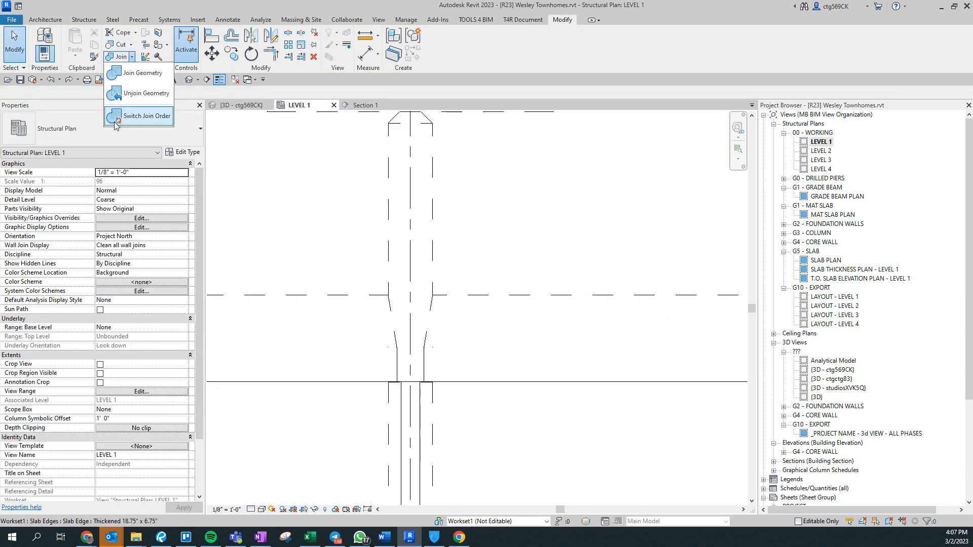
{"action": "left_click", "coordinate": [116, 121]}
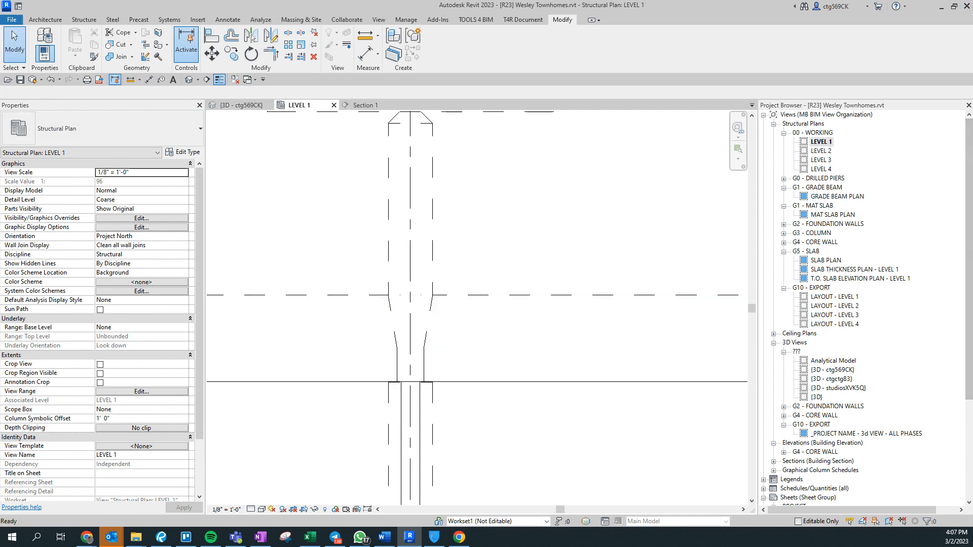
{"action": "middle_click_drag", "start_coordinate": [522, 314], "coordinate": [509, 318]}
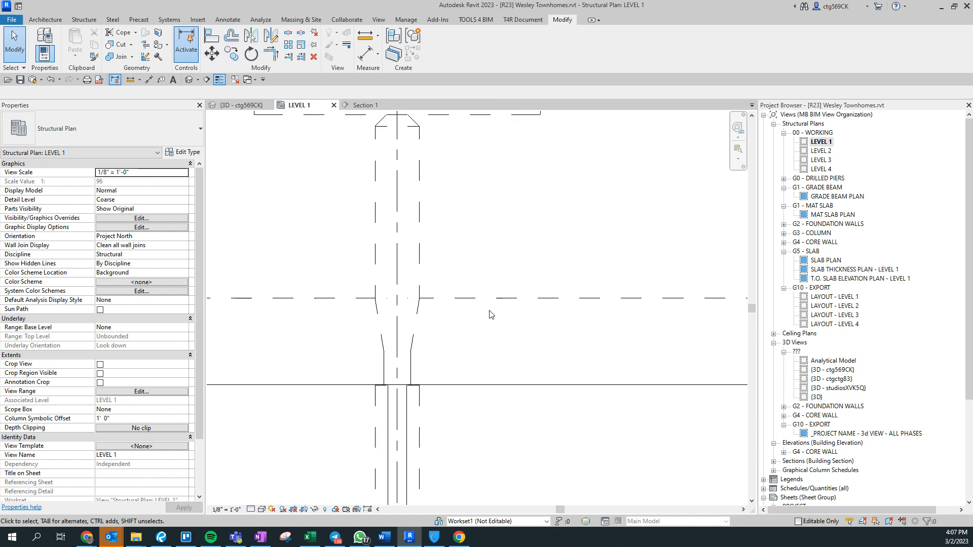
{"action": "scroll", "coordinate": [490, 315], "scroll_direction": "down", "scroll_amount": 4}
{"action": "scroll", "coordinate": [527, 337], "scroll_direction": "up", "scroll_amount": 4}
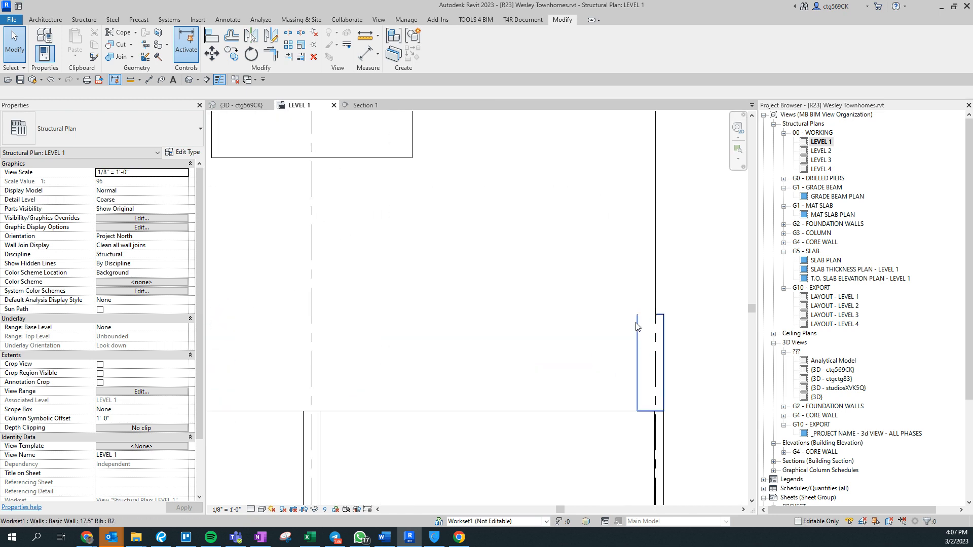
{"action": "scroll", "coordinate": [622, 324], "scroll_direction": "up", "scroll_amount": 1}
{"action": "scroll", "coordinate": [622, 324], "scroll_direction": "down", "scroll_amount": 1}
{"action": "middle_click_drag", "start_coordinate": [344, 305], "coordinate": [507, 308]}
{"action": "scroll", "coordinate": [513, 339], "scroll_direction": "down", "scroll_amount": 3}
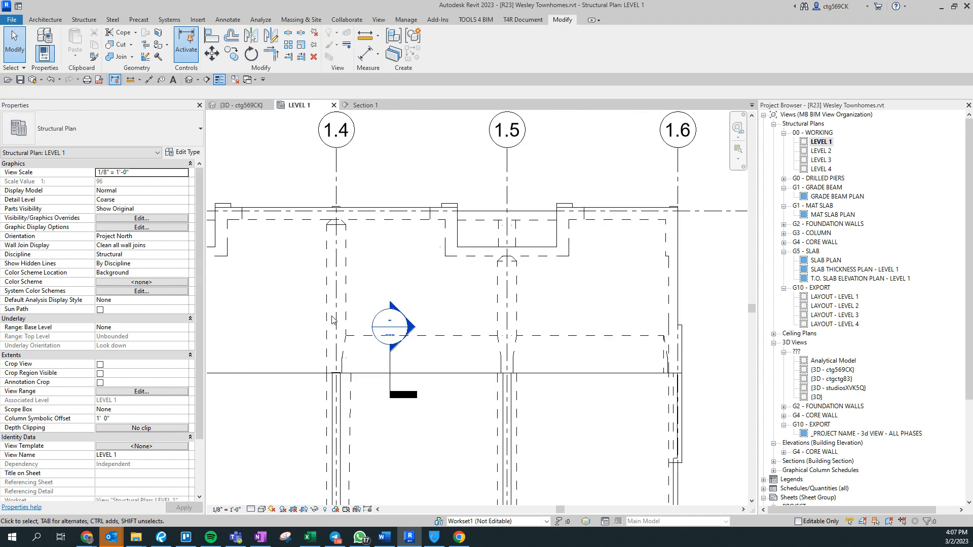
- Unjoin the in-place floor from the ribs between grids 1.4 and 1.6 instead of switching their join order
{"action": "scroll", "coordinate": [355, 333], "scroll_direction": "up", "scroll_amount": 2}
{"action": "left_click", "coordinate": [353, 329]}
{"action": "middle_click_drag", "start_coordinate": [567, 408], "coordinate": [526, 428]}
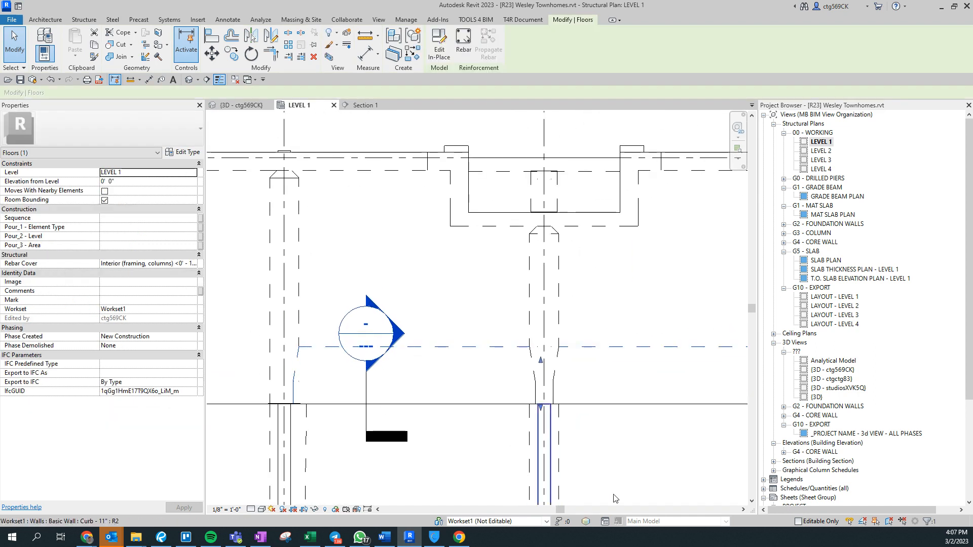
{"action": "middle_click_drag", "start_coordinate": [547, 467], "coordinate": [493, 467]}
{"action": "key", "text": "Escape"}
{"action": "left_click", "coordinate": [131, 56]}
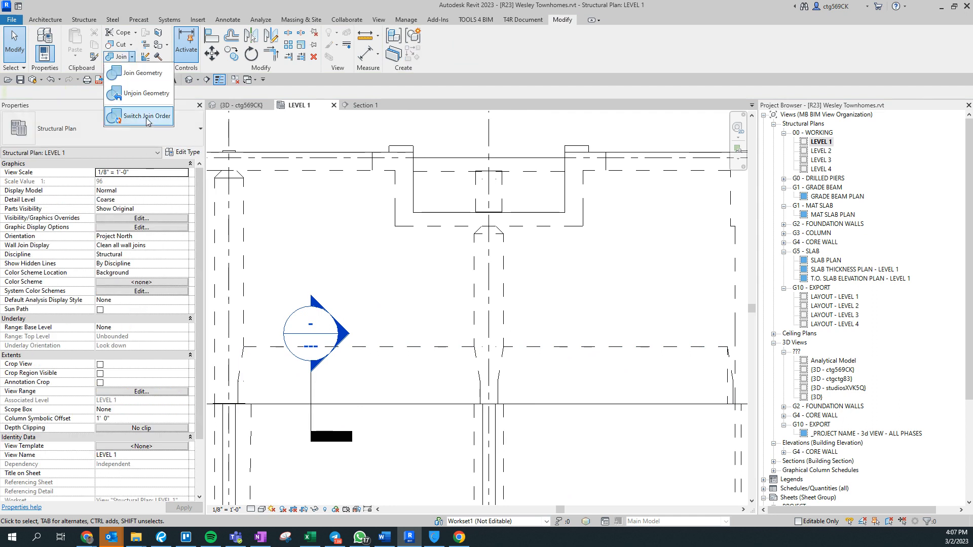
{"action": "left_click", "coordinate": [140, 117]}
{"action": "left_click", "coordinate": [132, 56]}
{"action": "left_click", "coordinate": [133, 100]}
{"action": "left_click", "coordinate": [476, 332]}
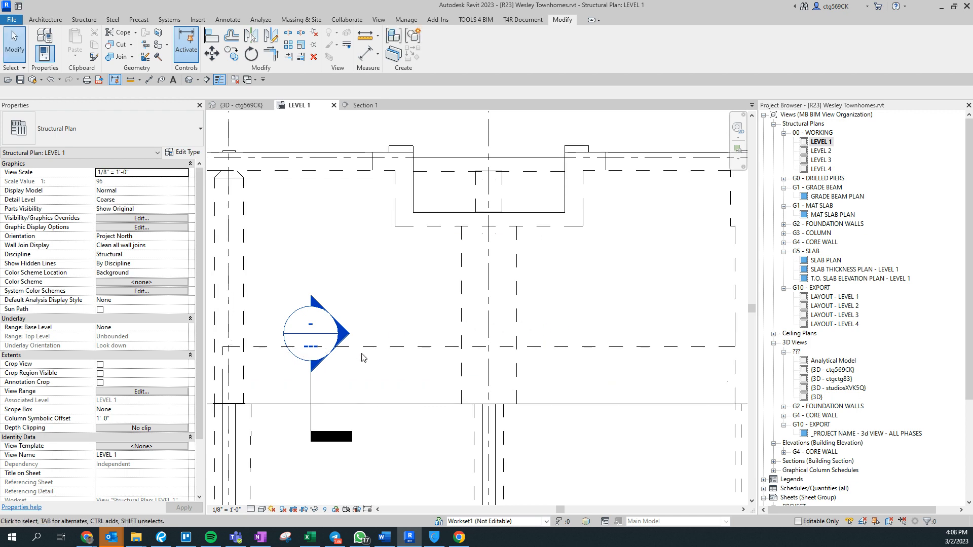
- Join the thickened slab rib at grid 1.5 back to the 13.5" PT SOG floor
{"action": "middle_click_drag", "start_coordinate": [616, 303], "coordinate": [517, 304]}
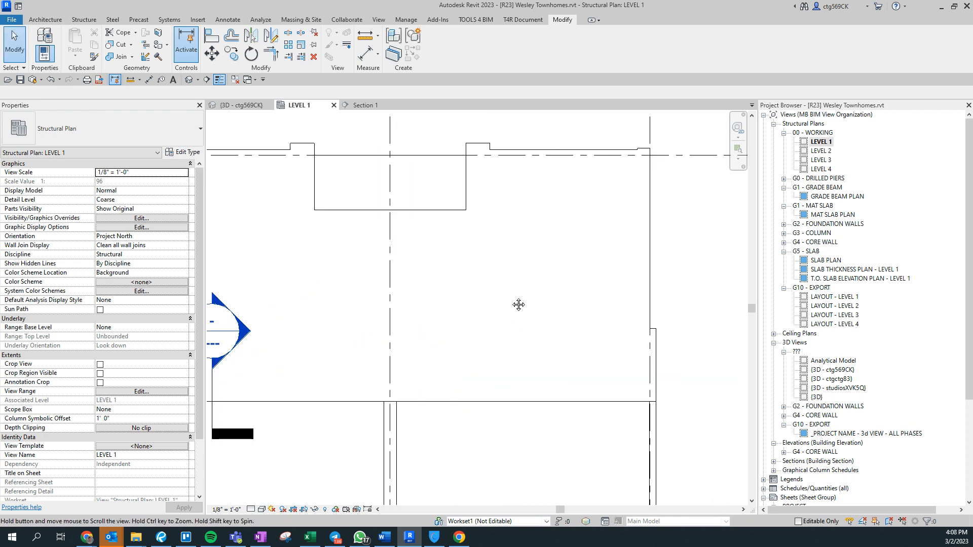
{"action": "middle_click_drag", "start_coordinate": [472, 352], "coordinate": [682, 269]}
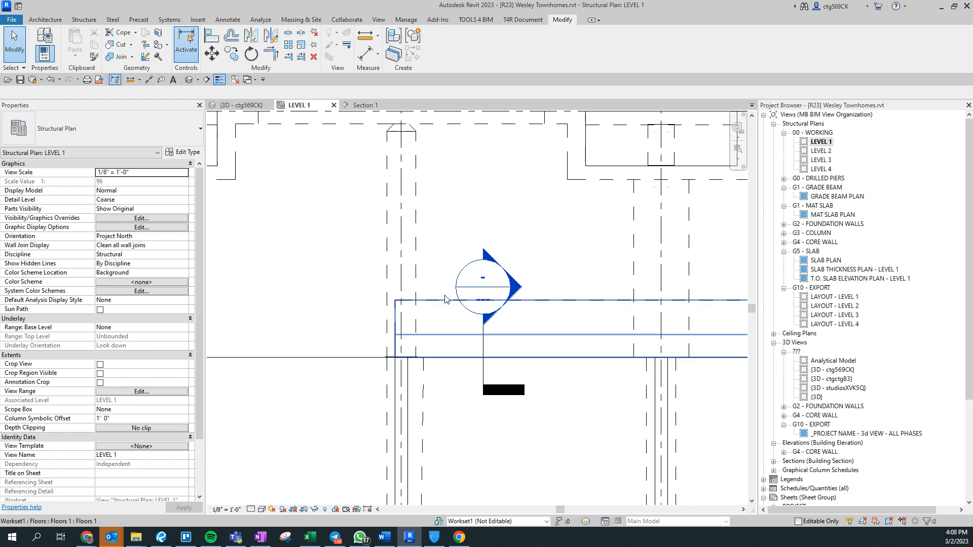
{"action": "scroll", "coordinate": [420, 321], "scroll_direction": "up", "scroll_amount": 2}
{"action": "left_click", "coordinate": [396, 334]}
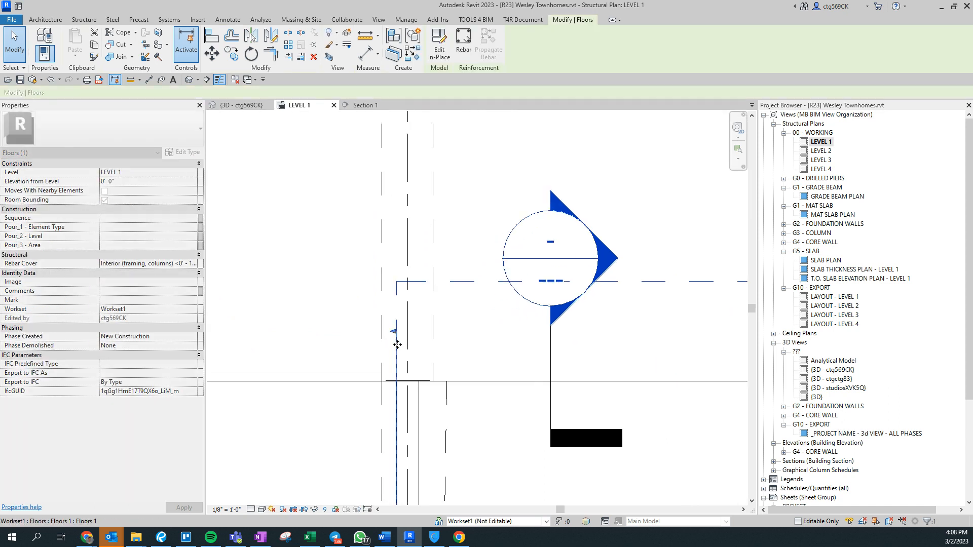
{"action": "scroll", "coordinate": [354, 324], "scroll_direction": "down", "scroll_amount": 3}
{"action": "key", "text": "Escape"}
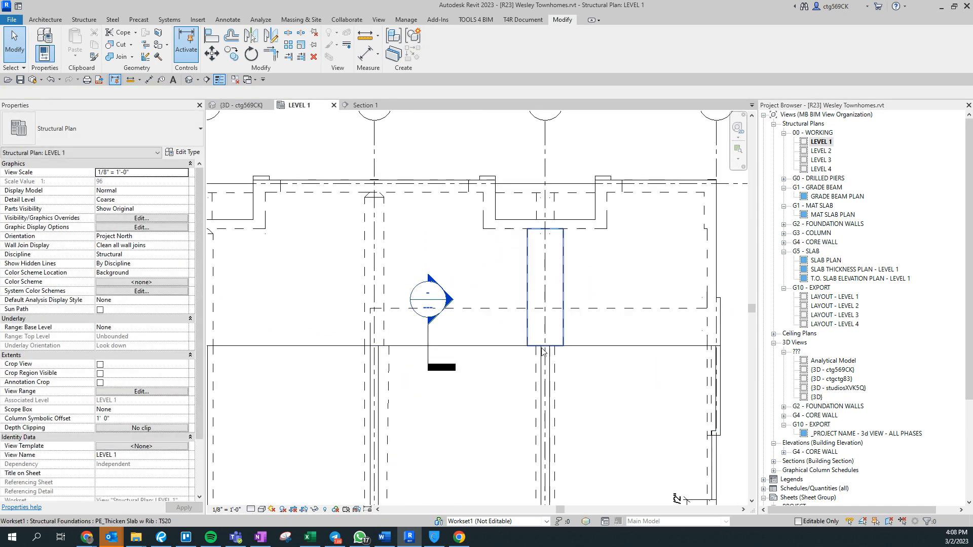
{"action": "left_click", "coordinate": [118, 57]}
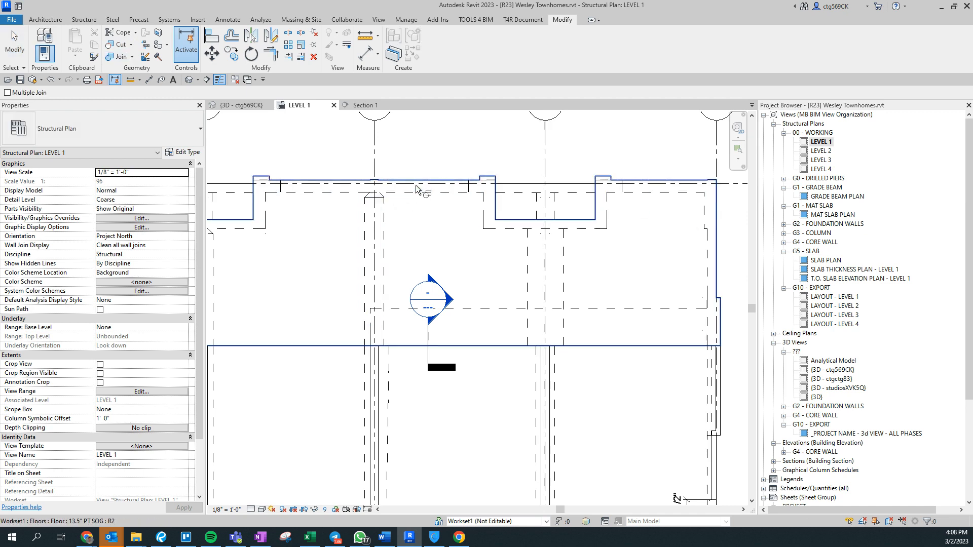
{"action": "left_click", "coordinate": [539, 264]}
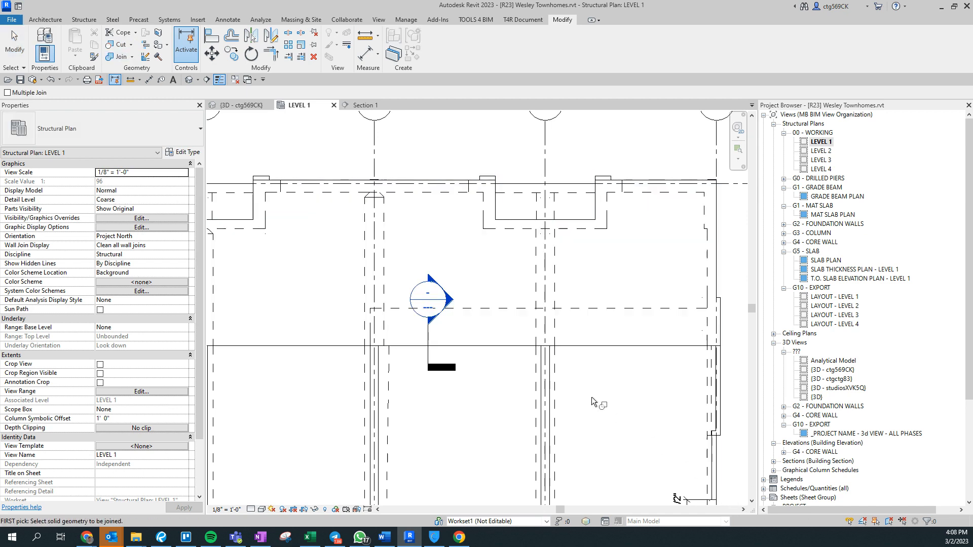
{"action": "key", "text": "Escape"}
- Relocate the Section 1 line so it cuts the slab step between grids 1.3 and 1.4
{"action": "scroll", "coordinate": [588, 334], "scroll_direction": "up", "scroll_amount": 1}
{"action": "scroll", "coordinate": [578, 285], "scroll_direction": "down", "scroll_amount": 3}
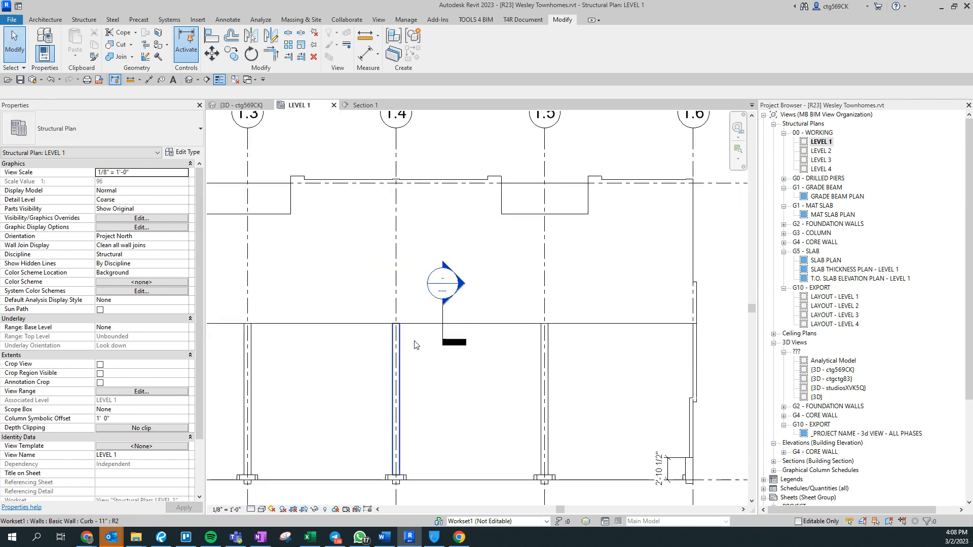
{"action": "scroll", "coordinate": [679, 299], "scroll_direction": "up", "scroll_amount": 1}
{"action": "scroll", "coordinate": [347, 284], "scroll_direction": "up", "scroll_amount": 1}
{"action": "middle_click_drag", "start_coordinate": [357, 285], "coordinate": [469, 281]}
{"action": "middle_click_drag", "start_coordinate": [407, 495], "coordinate": [564, 455]}
{"action": "middle_click_drag", "start_coordinate": [562, 298], "coordinate": [469, 330]}
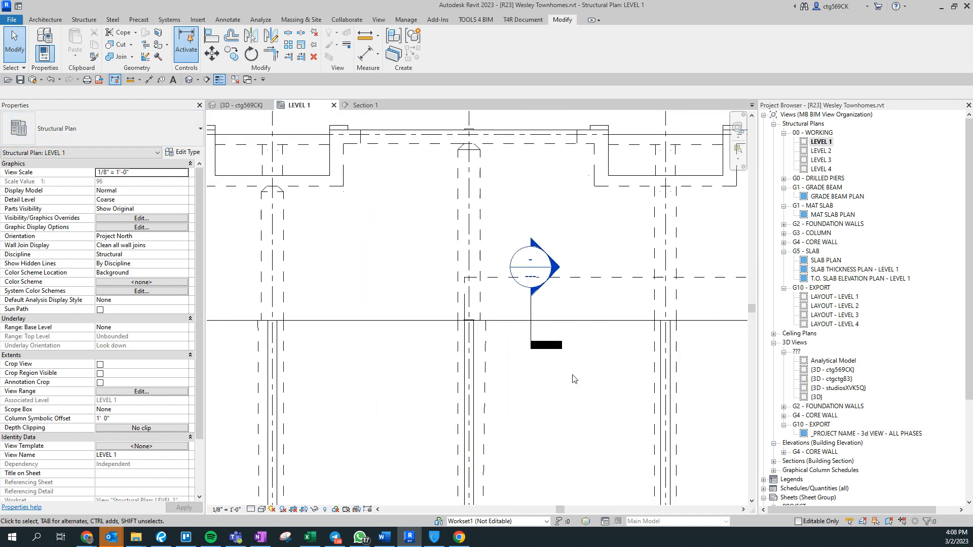
{"action": "scroll", "coordinate": [574, 380], "scroll_direction": "down", "scroll_amount": 2}
{"action": "scroll", "coordinate": [573, 370], "scroll_direction": "up", "scroll_amount": 1}
{"action": "left_click", "coordinate": [574, 358]}
{"action": "left_click_drag", "start_coordinate": [392, 323], "coordinate": [296, 352]}
{"action": "key", "text": "Escape"}
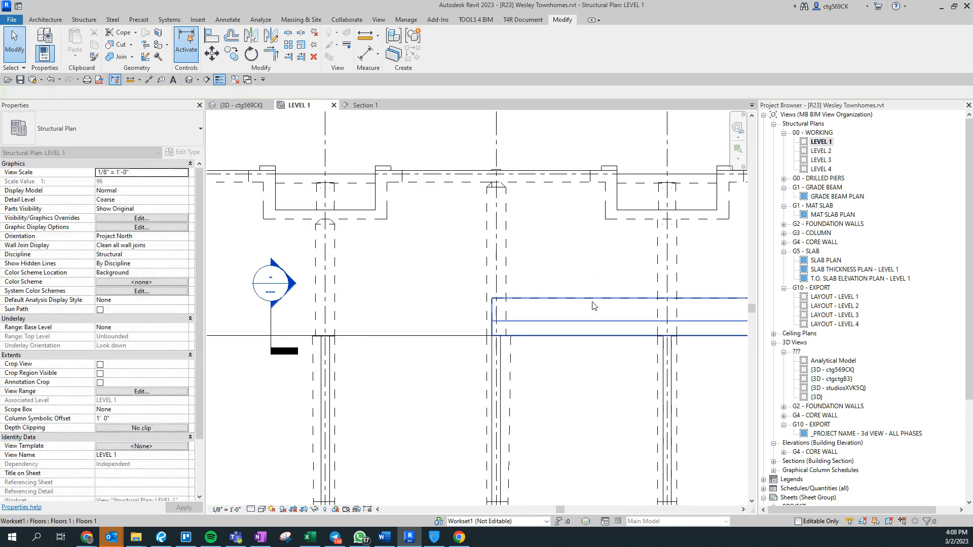
{"action": "left_click", "coordinate": [594, 306]}
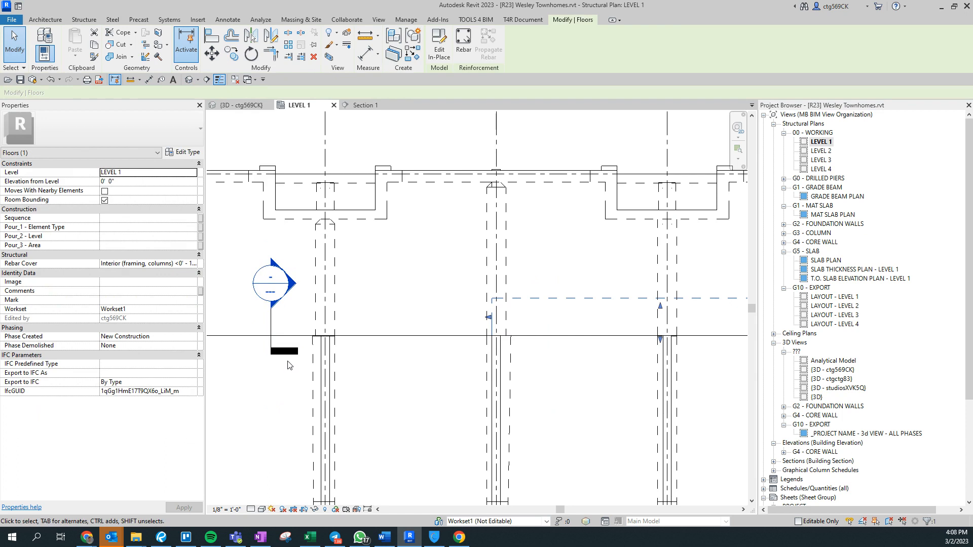
{"action": "key", "text": "Escape"}
{"action": "left_click_drag", "start_coordinate": [286, 354], "coordinate": [362, 351]}
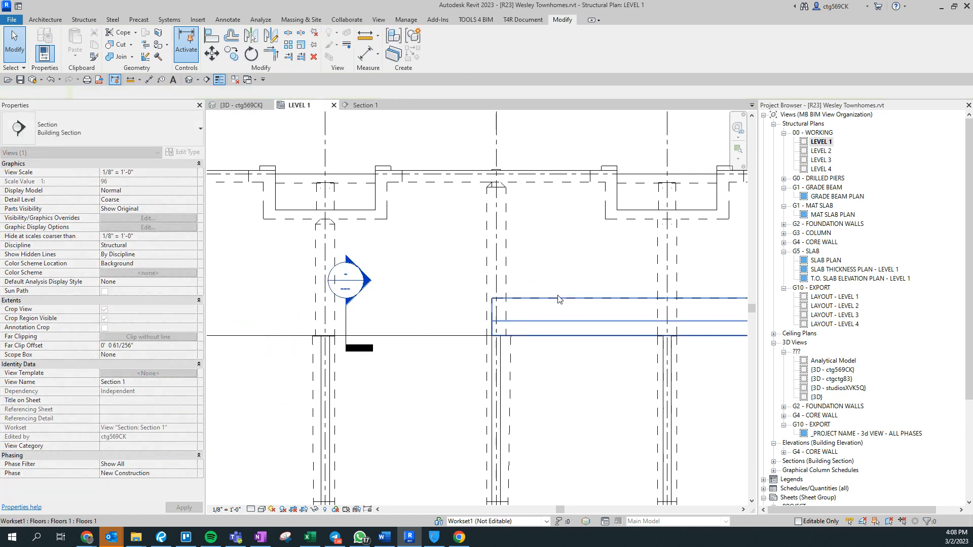
- Copy the in-place floor to a spot just above the original in the LEVEL 1 plan
{"action": "left_click", "coordinate": [558, 299]}
{"action": "key", "text": "c"}
{"action": "key", "text": "c"}
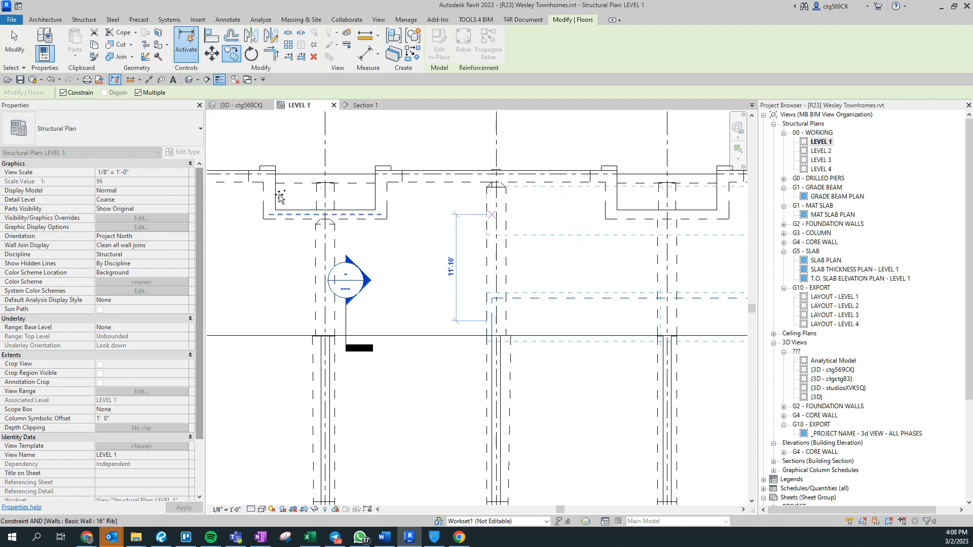
{"action": "middle_click_drag", "start_coordinate": [525, 326], "coordinate": [413, 317]}
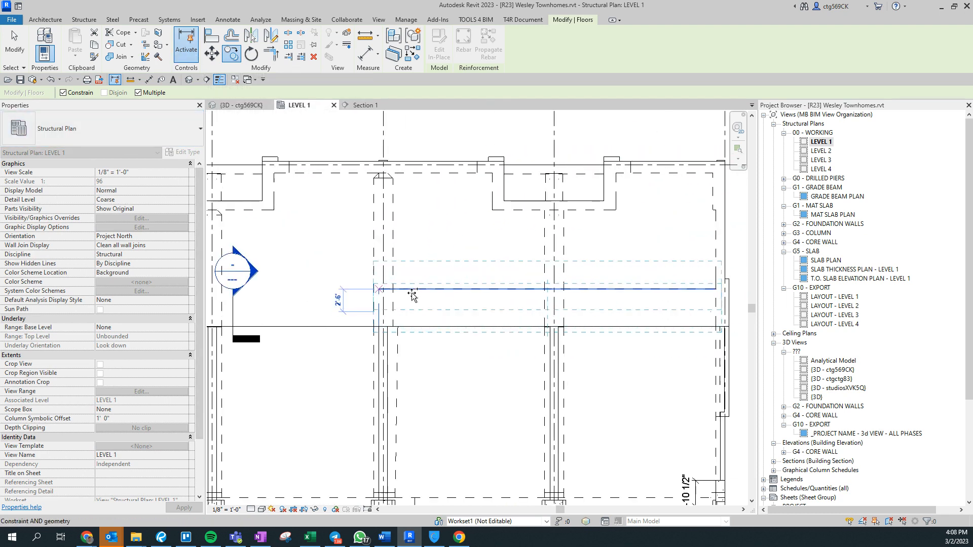
{"action": "left_click", "coordinate": [425, 254]}
{"action": "key", "text": "Escape"}
- Shorten the copied floor to a piece between grids 1.3 and 1.4 and move it down to the slab step line
{"action": "left_click_drag", "start_coordinate": [376, 250], "coordinate": [232, 249]}
{"action": "left_click_drag", "start_coordinate": [719, 250], "coordinate": [334, 268]}
{"action": "left_click", "coordinate": [212, 52]}
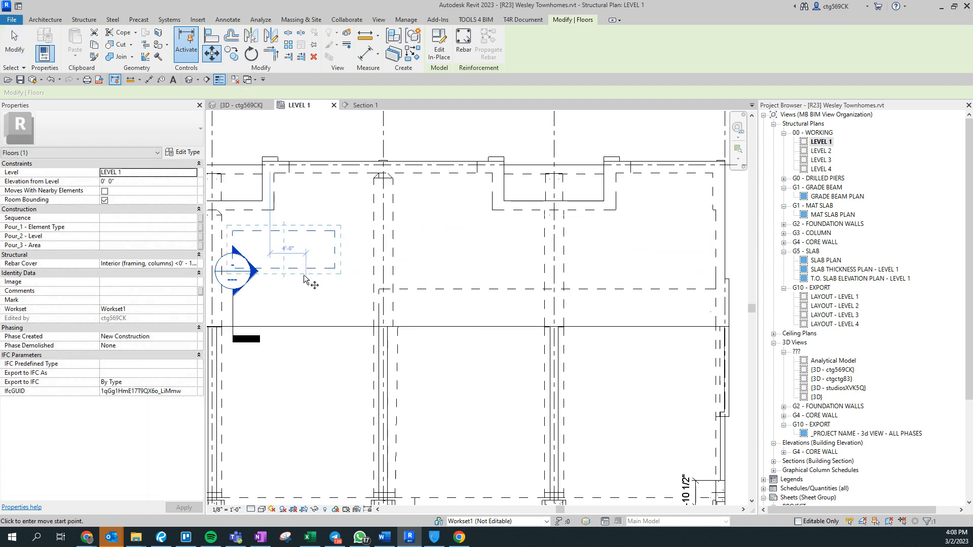
{"action": "left_click", "coordinate": [341, 268]}
{"action": "left_click", "coordinate": [298, 332]}
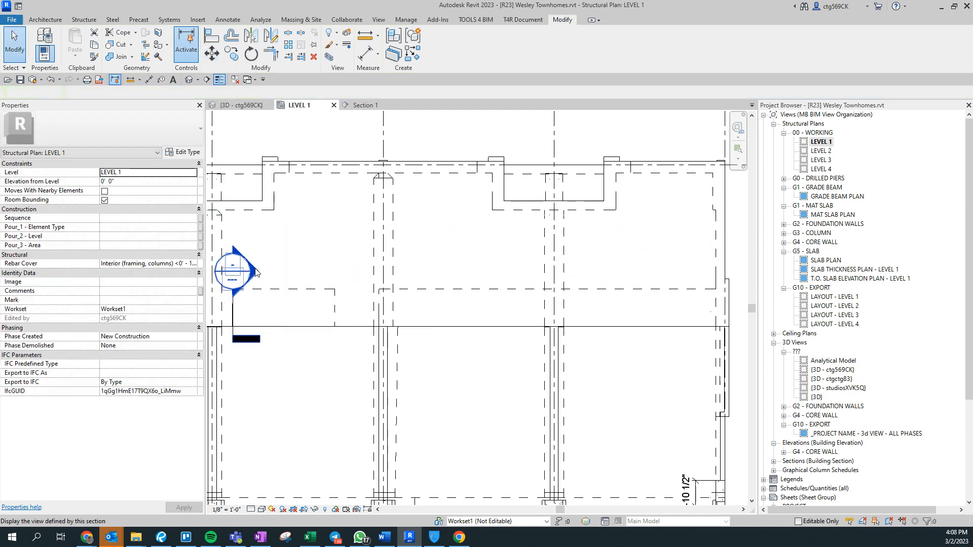
- Open Section 1 and extend its crop region outward past the lower slab at the step
{"action": "double_click", "coordinate": [234, 272]}
{"action": "scroll", "coordinate": [639, 321], "scroll_direction": "down", "scroll_amount": 3}
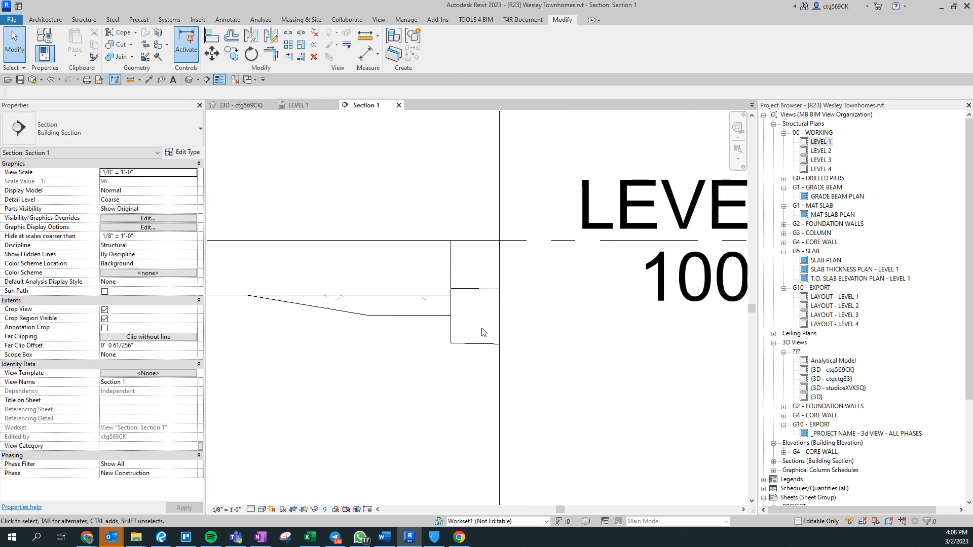
{"action": "left_click", "coordinate": [492, 304]}
{"action": "left_click_drag", "start_coordinate": [492, 308], "coordinate": [565, 309]}
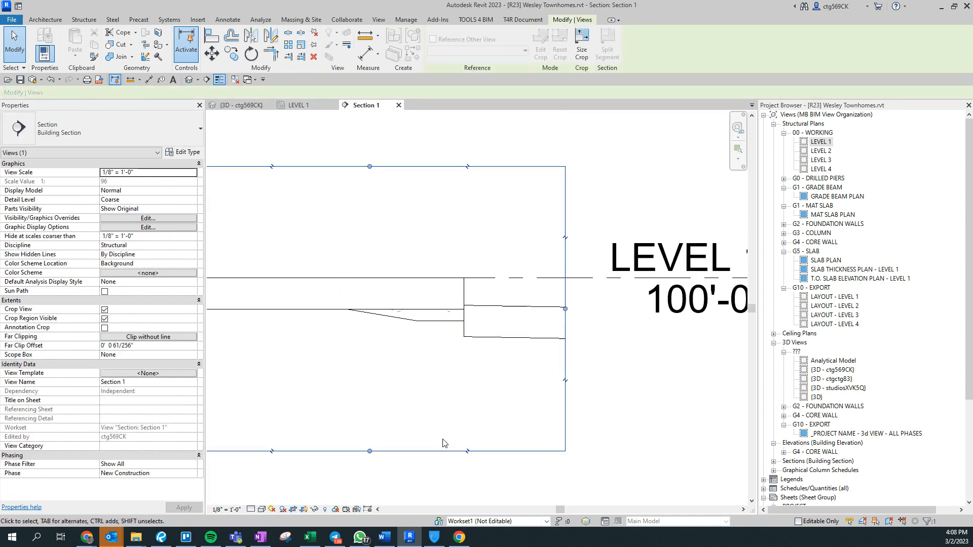
- Switch to Revu and locate the section callouts along the garage step on page 3 of the structural set
{"action": "left_click", "coordinate": [219, 496]}
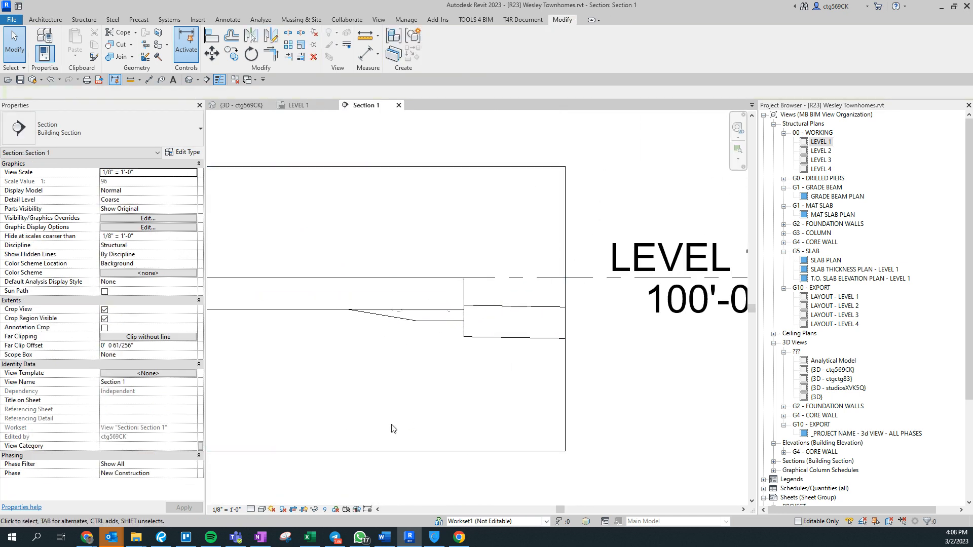
{"action": "left_click", "coordinate": [164, 538]}
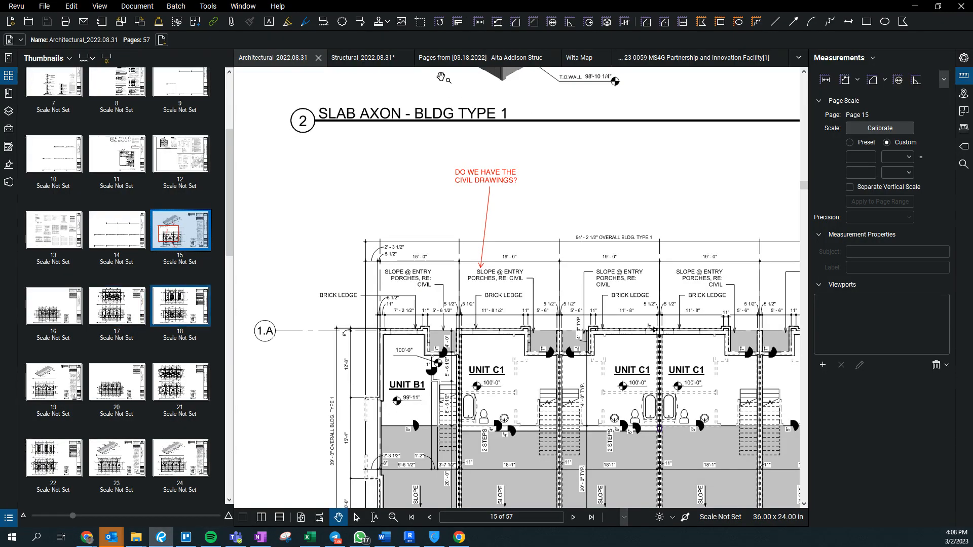
{"action": "left_click", "coordinate": [363, 58]}
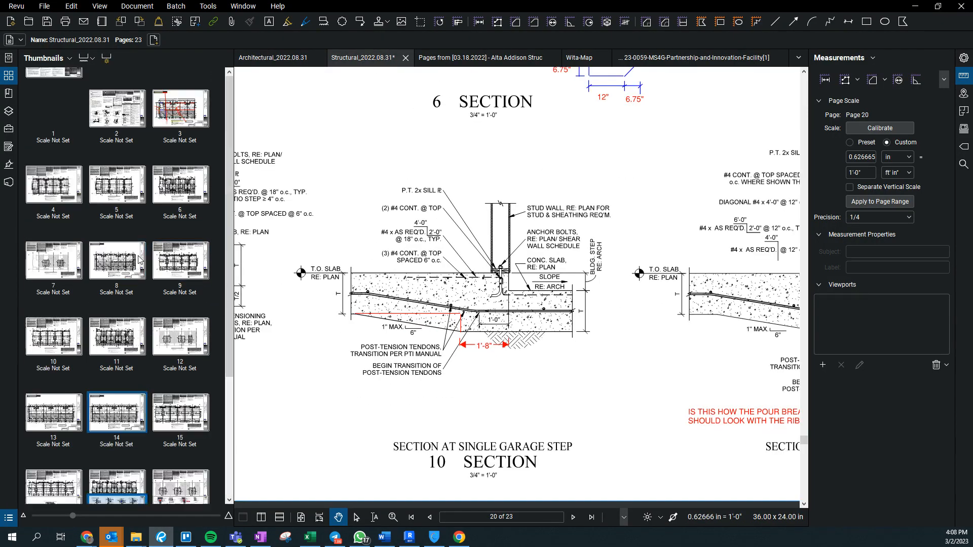
{"action": "left_click", "coordinate": [181, 108]}
{"action": "scroll", "coordinate": [568, 294], "scroll_direction": "up", "scroll_amount": 5}
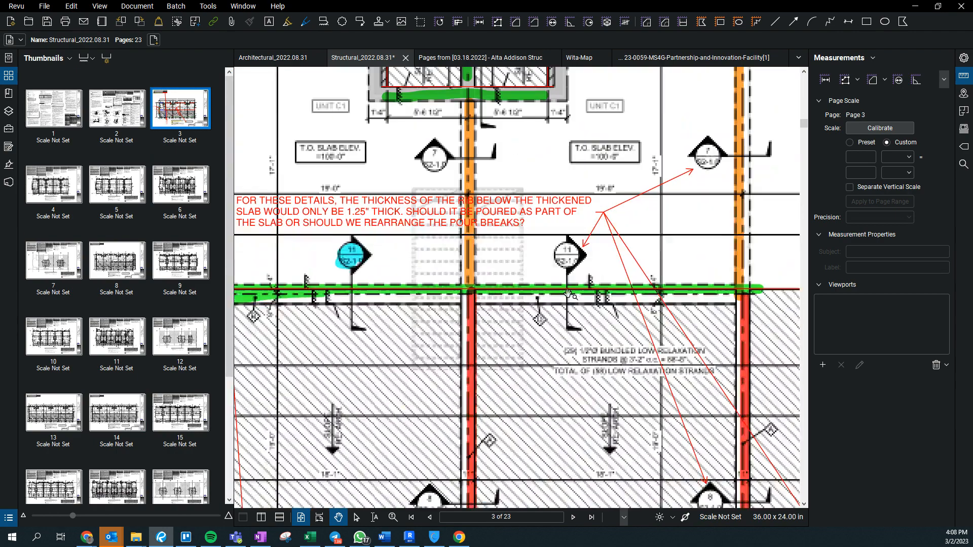
{"action": "scroll", "coordinate": [175, 439], "scroll_direction": "down", "scroll_amount": 3}
- Examine detail 11, the section at double garage step, on page 20 of the structural set
{"action": "left_click", "coordinate": [112, 392]}
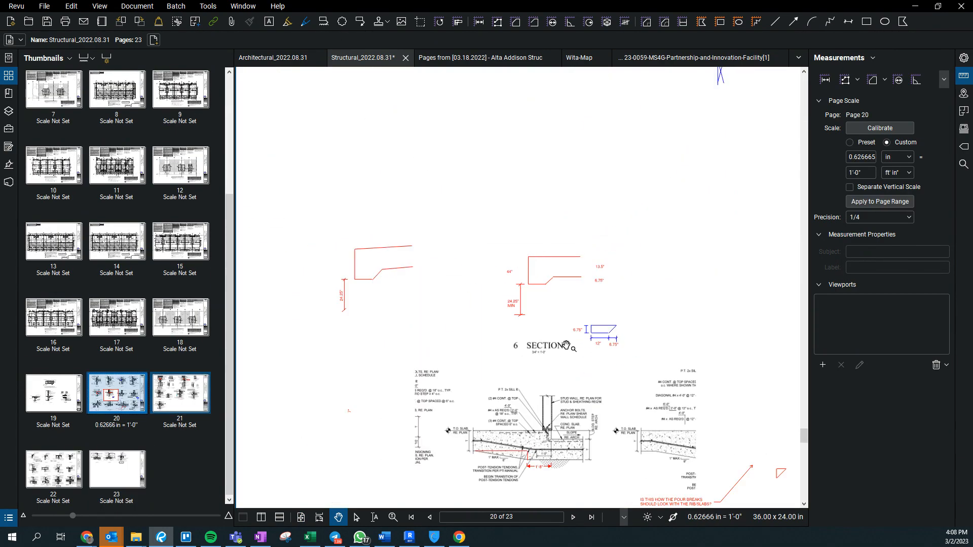
{"action": "scroll", "coordinate": [517, 284], "scroll_direction": "down", "scroll_amount": 2}
{"action": "scroll", "coordinate": [672, 231], "scroll_direction": "up", "scroll_amount": 5}
{"action": "scroll", "coordinate": [671, 231], "scroll_direction": "up", "scroll_amount": 1}
{"action": "left_click_drag", "start_coordinate": [672, 230], "coordinate": [540, 226]}
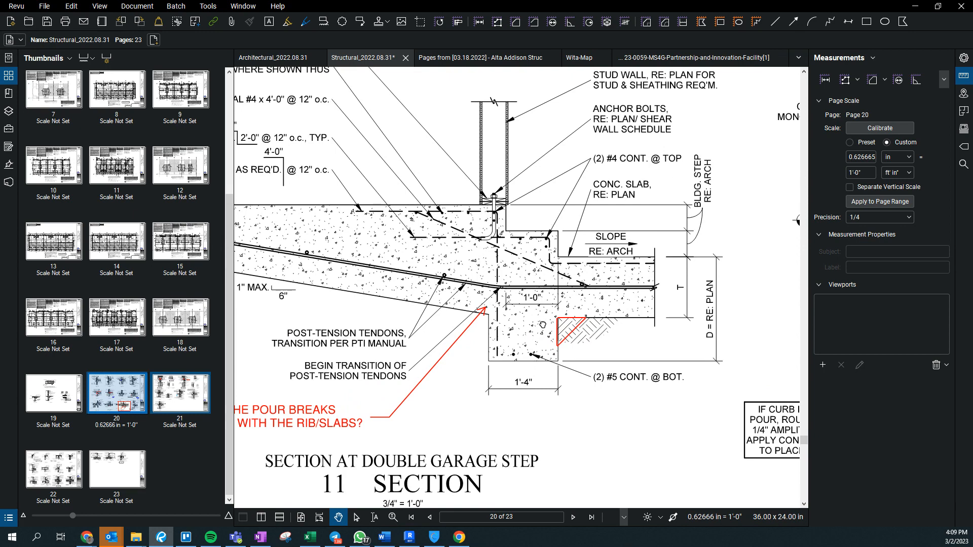
{"action": "scroll", "coordinate": [542, 325], "scroll_direction": "down", "scroll_amount": 4}
{"action": "scroll", "coordinate": [470, 388], "scroll_direction": "up", "scroll_amount": 4}
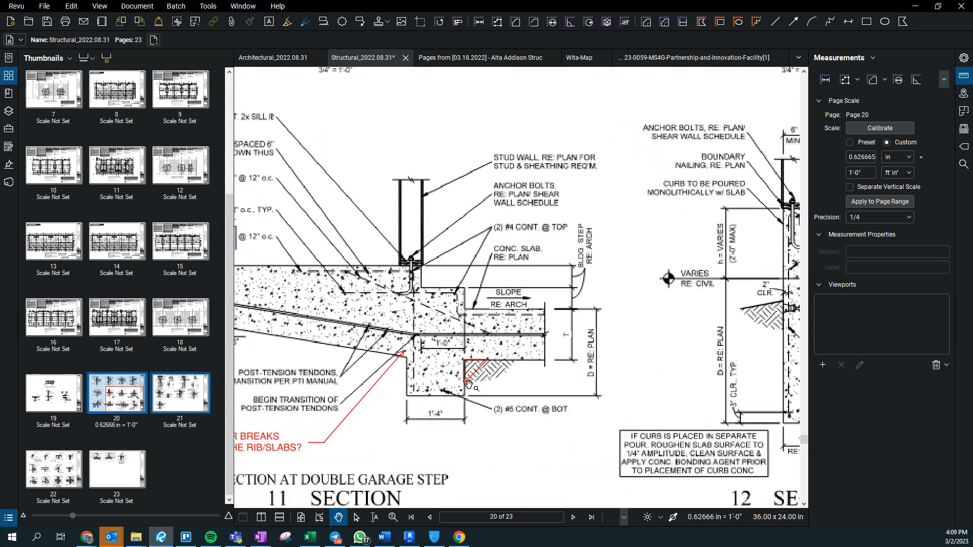
{"action": "left_click_drag", "start_coordinate": [590, 346], "coordinate": [531, 397]}
{"action": "scroll", "coordinate": [184, 211], "scroll_direction": "up", "scroll_amount": 5}
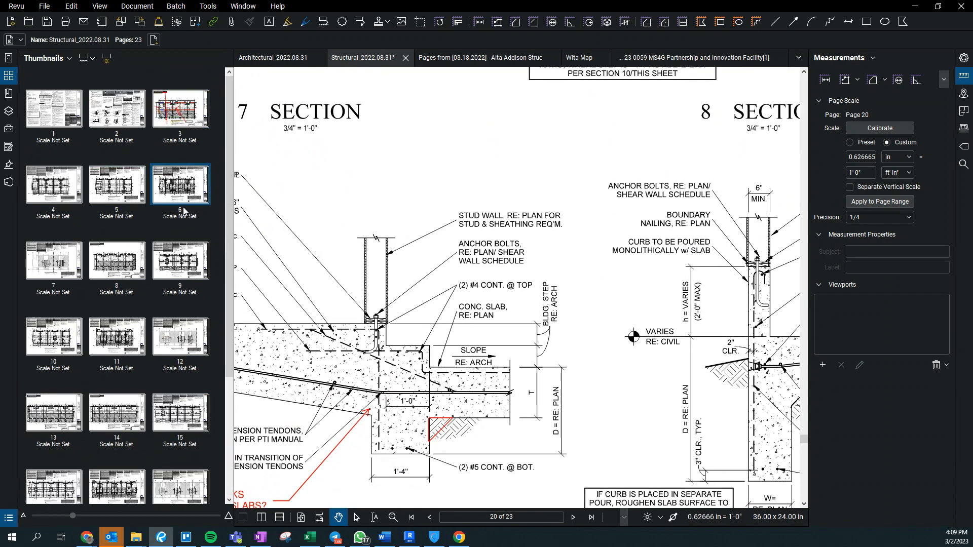
- Compare the garage step callouts on structural page 3 with the step heights on the architectural slab plan
{"action": "left_click", "coordinate": [180, 109]}
{"action": "scroll", "coordinate": [566, 319], "scroll_direction": "down", "scroll_amount": 2}
{"action": "scroll", "coordinate": [567, 319], "scroll_direction": "up", "scroll_amount": 4}
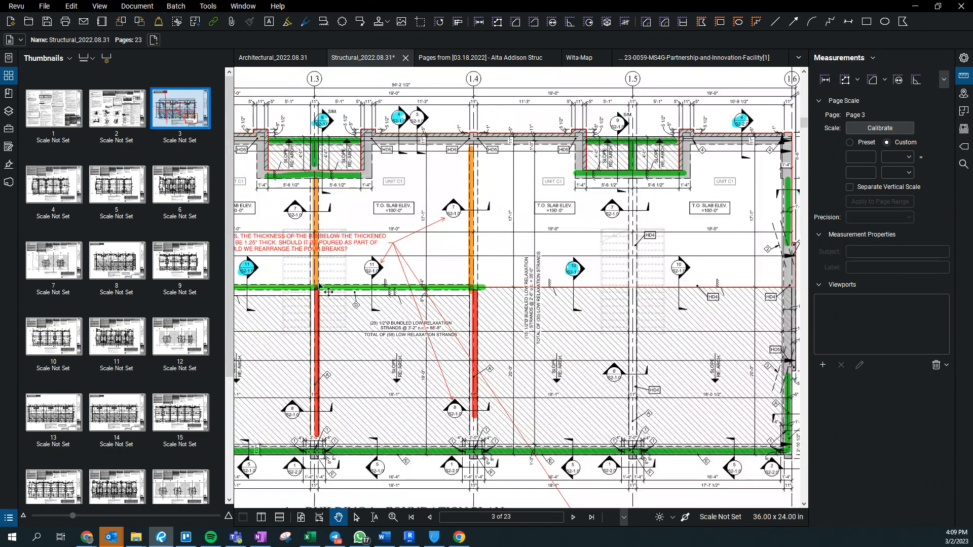
{"action": "scroll", "coordinate": [566, 319], "scroll_direction": "down", "scroll_amount": 3}
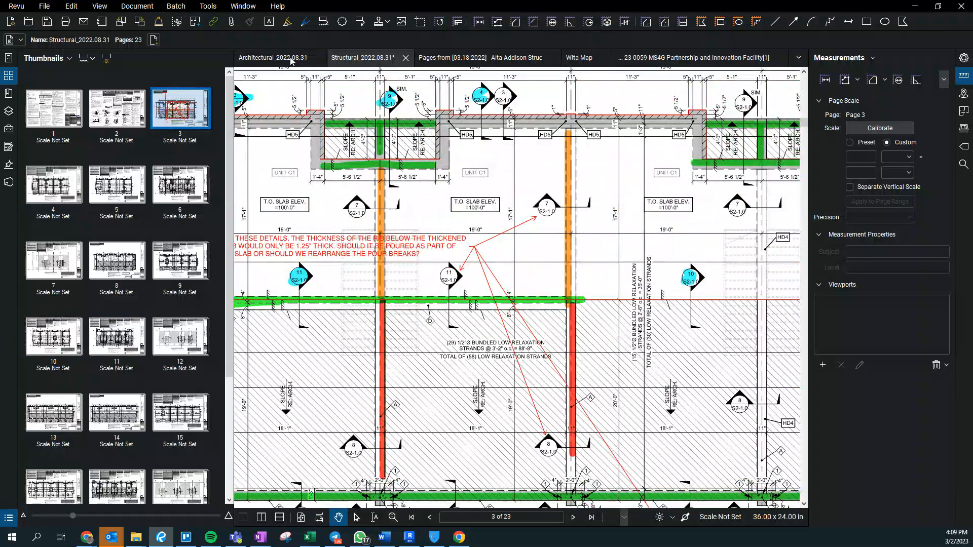
{"action": "left_click", "coordinate": [291, 60]}
{"action": "scroll", "coordinate": [691, 414], "scroll_direction": "up", "scroll_amount": 4}
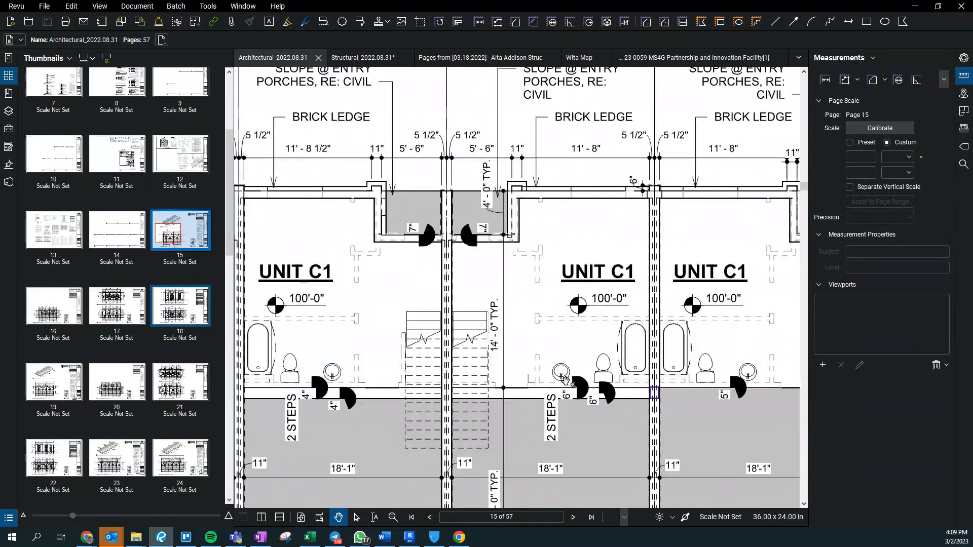
- Switch to Revit and copy the 12" Rib wall at the garage front between grids 1.3 and 1.4 to the slab step line in LEVEL 1
{"action": "left_click", "coordinate": [409, 537]}
{"action": "middle_click_drag", "start_coordinate": [546, 317], "coordinate": [653, 322]}
{"action": "scroll", "coordinate": [508, 418], "scroll_direction": "down", "scroll_amount": 2}
{"action": "left_click", "coordinate": [241, 105]}
{"action": "scroll", "coordinate": [441, 352], "scroll_direction": "down", "scroll_amount": 1}
{"action": "left_click", "coordinate": [298, 105]}
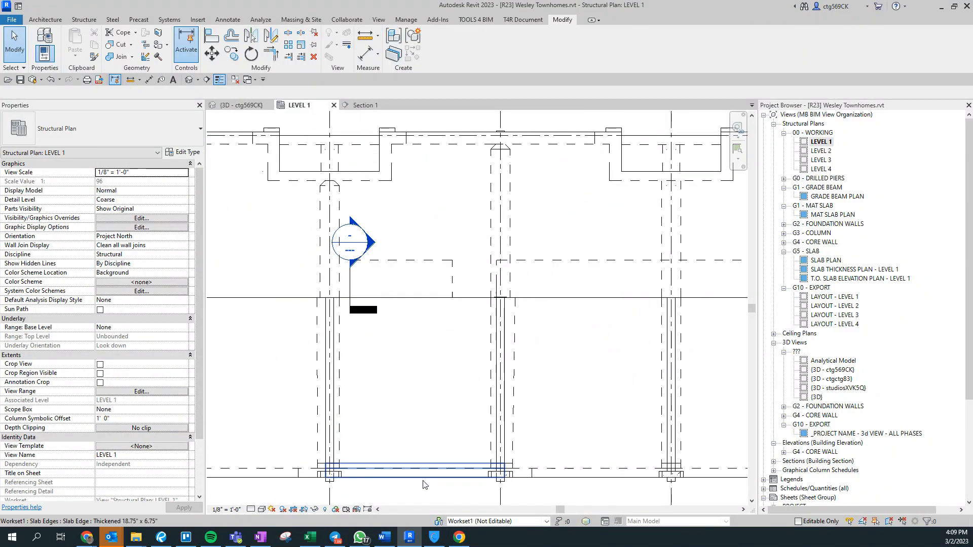
{"action": "left_click", "coordinate": [400, 386]}
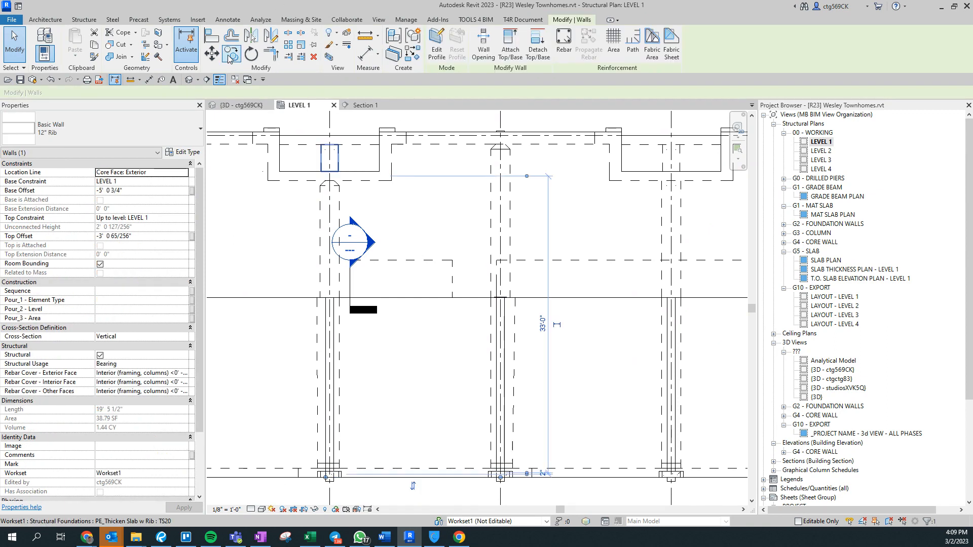
{"action": "left_click", "coordinate": [231, 53]}
{"action": "left_click", "coordinate": [414, 477]}
{"action": "left_click", "coordinate": [421, 288]}
{"action": "key", "text": "Escape"}
{"action": "key", "text": "Escape"}
- Open Section 1 and align the copied rib's inner face with the vertical slab face at the step
{"action": "double_click", "coordinate": [352, 243]}
{"action": "middle_click_drag", "start_coordinate": [579, 299], "coordinate": [356, 264]}
{"action": "scroll", "coordinate": [277, 381], "scroll_direction": "up", "scroll_amount": 2}
{"action": "left_click", "coordinate": [312, 335]}
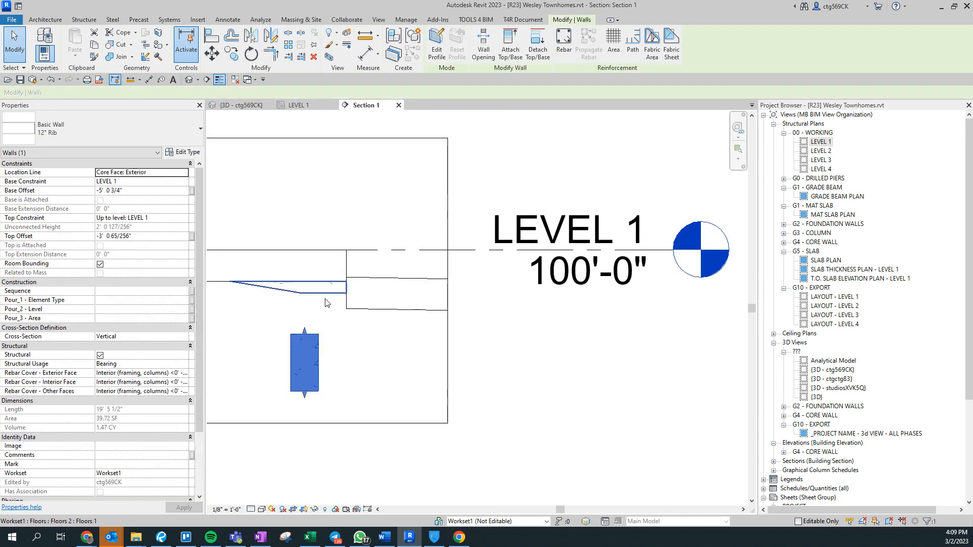
{"action": "key", "text": "a"}
{"action": "key", "text": "l"}
{"action": "left_click", "coordinate": [291, 367]}
{"action": "key", "text": "Escape"}
- Draw hidden detail lines horizontally outward from the lower slab's top corner and 22" straight down
{"action": "left_click", "coordinate": [357, 341]}
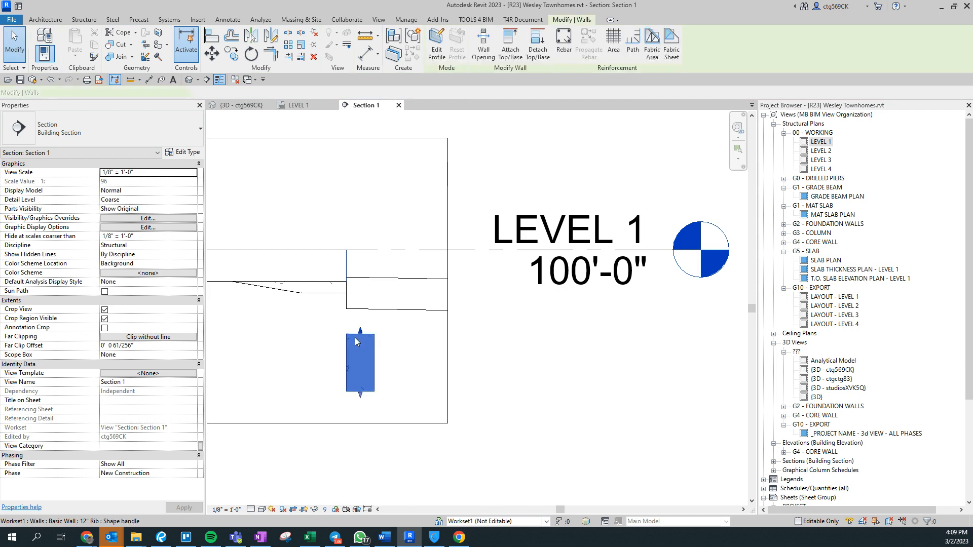
{"action": "scroll", "coordinate": [356, 341], "scroll_direction": "up", "scroll_amount": 3}
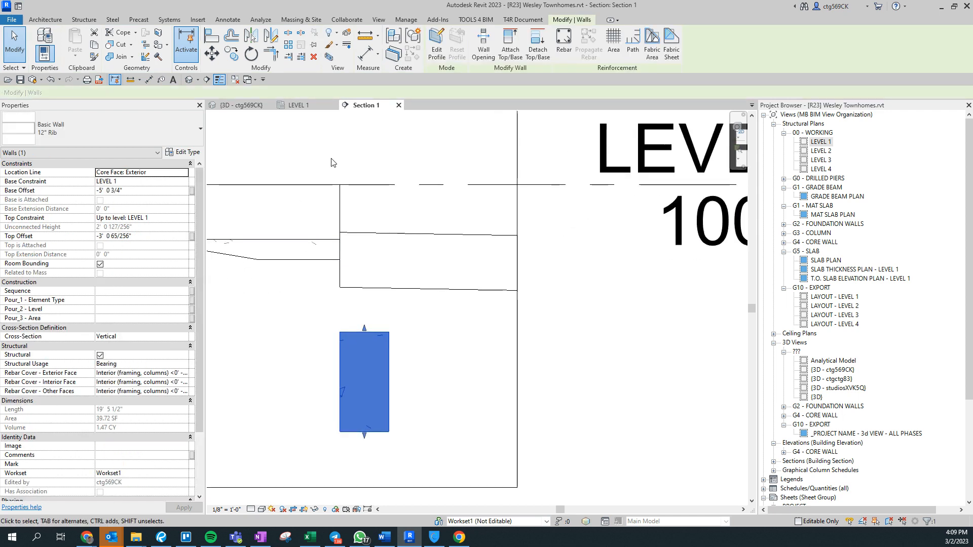
{"action": "key", "text": "d"}
{"action": "key", "text": "l"}
{"action": "left_click", "coordinate": [341, 232]}
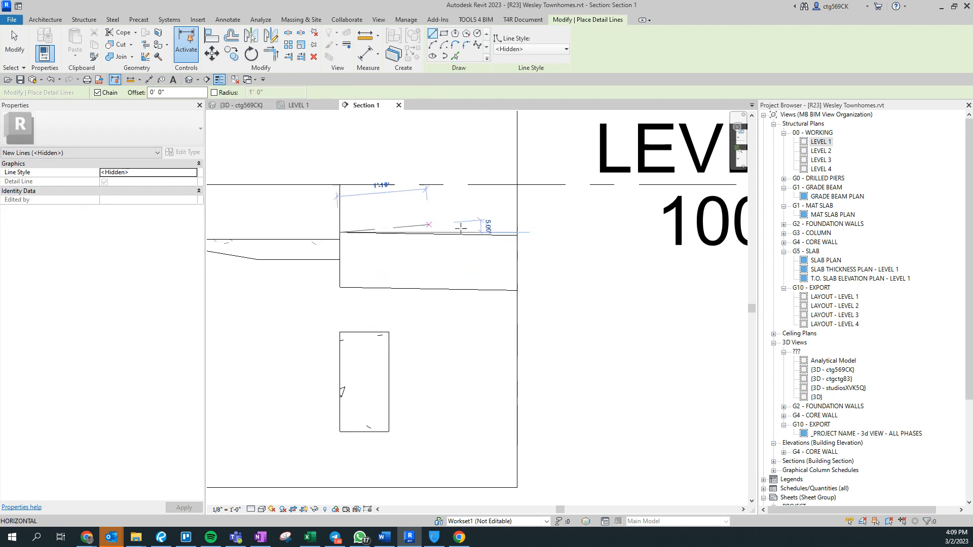
{"action": "left_click", "coordinate": [497, 233]}
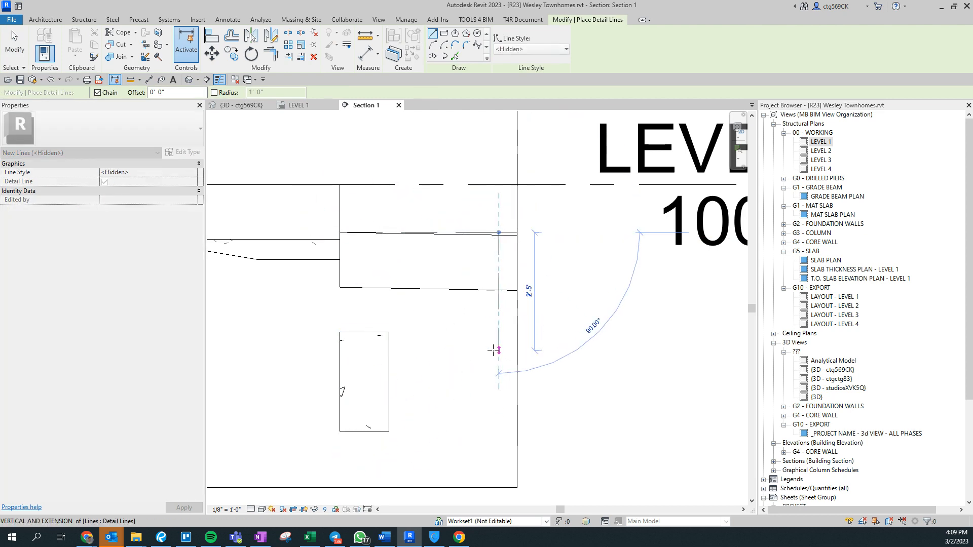
{"action": "type", "text": "22\""}
{"action": "key", "text": "Return"}
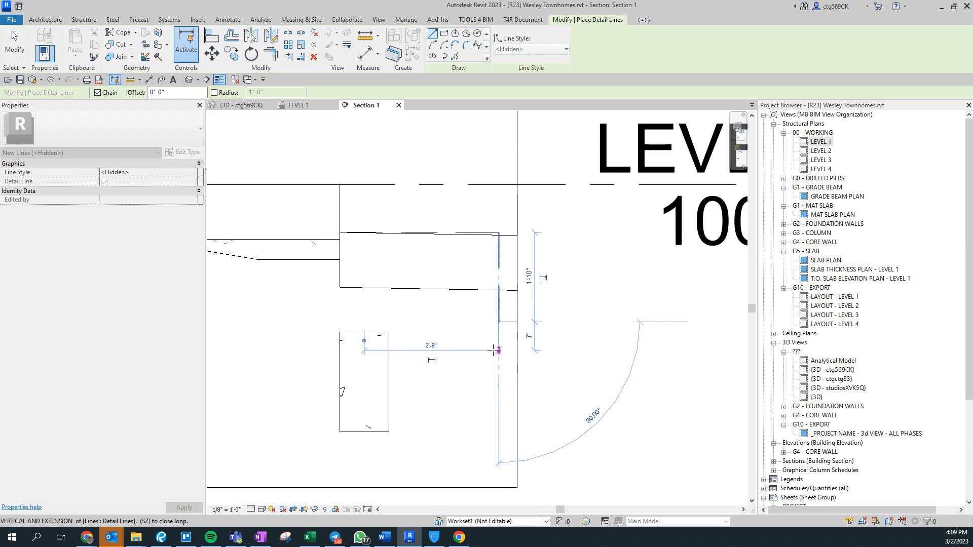
- Add a horizontal detail line about 4'-7" long from the vertical line's lower end back beneath the slab step
{"action": "left_click", "coordinate": [279, 314]}
{"action": "key", "text": "Escape"}
{"action": "key", "text": "Escape"}
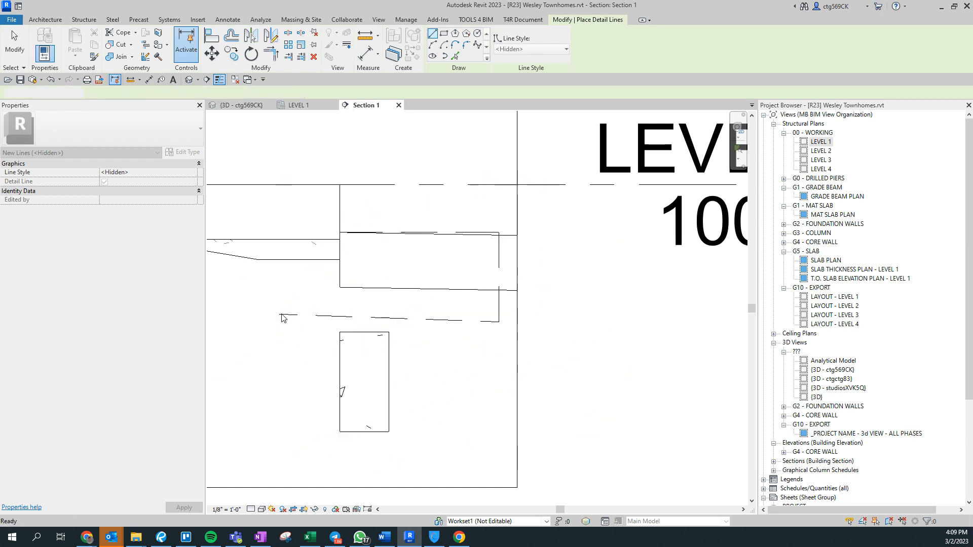
{"action": "left_click", "coordinate": [275, 315]}
{"action": "left_click_drag", "start_coordinate": [276, 315], "coordinate": [275, 322]}
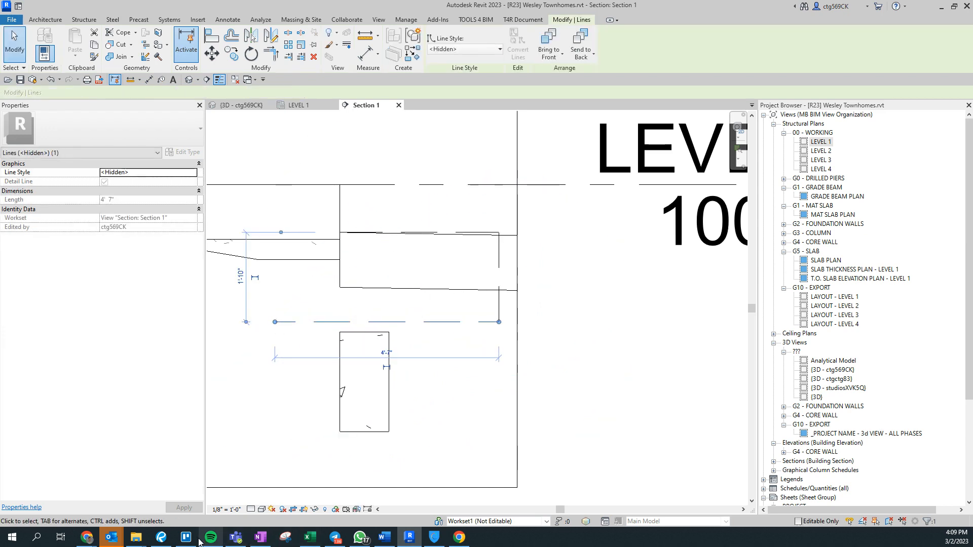
- Switch to Revu and check the trench depths in the post-tensioned slab-on-grade variables on structural page 3
{"action": "left_click", "coordinate": [165, 540]}
{"action": "scroll", "coordinate": [430, 318], "scroll_direction": "down", "scroll_amount": 4}
{"action": "left_click", "coordinate": [345, 59]}
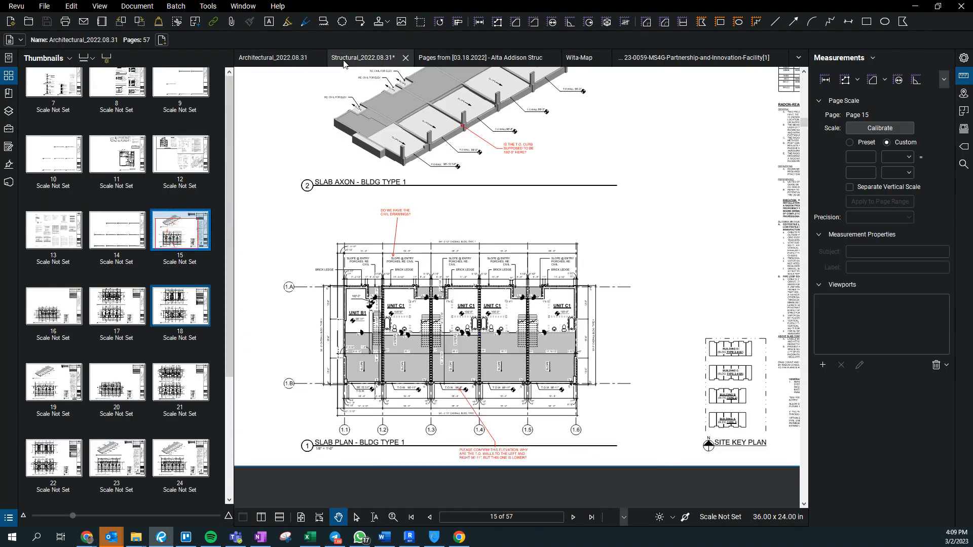
{"action": "scroll", "coordinate": [436, 305], "scroll_direction": "down", "scroll_amount": 4}
{"action": "scroll", "coordinate": [613, 454], "scroll_direction": "up", "scroll_amount": 8}
{"action": "left_click_drag", "start_coordinate": [285, 339], "coordinate": [624, 428]}
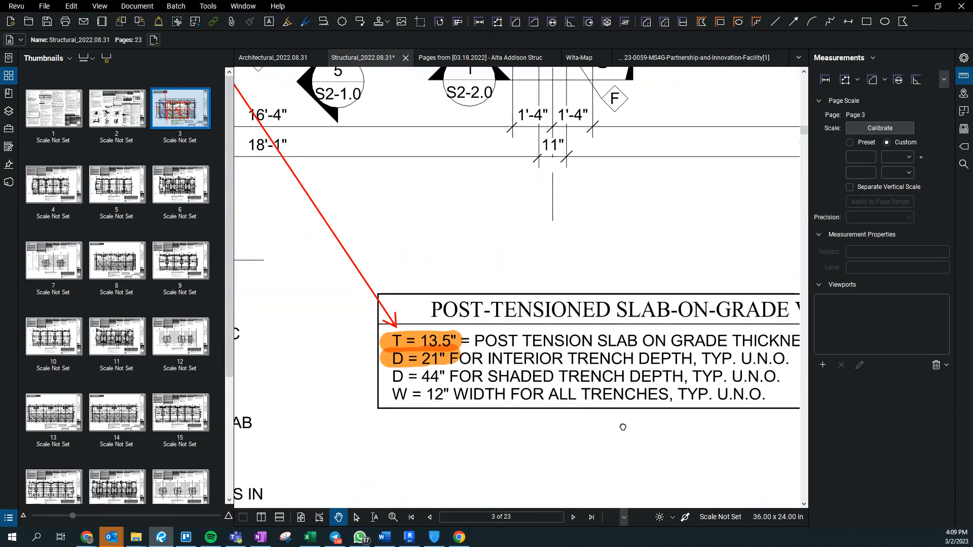
{"action": "scroll", "coordinate": [455, 351], "scroll_direction": "down", "scroll_amount": 3}
{"action": "scroll", "coordinate": [496, 358], "scroll_direction": "down", "scroll_amount": 2}
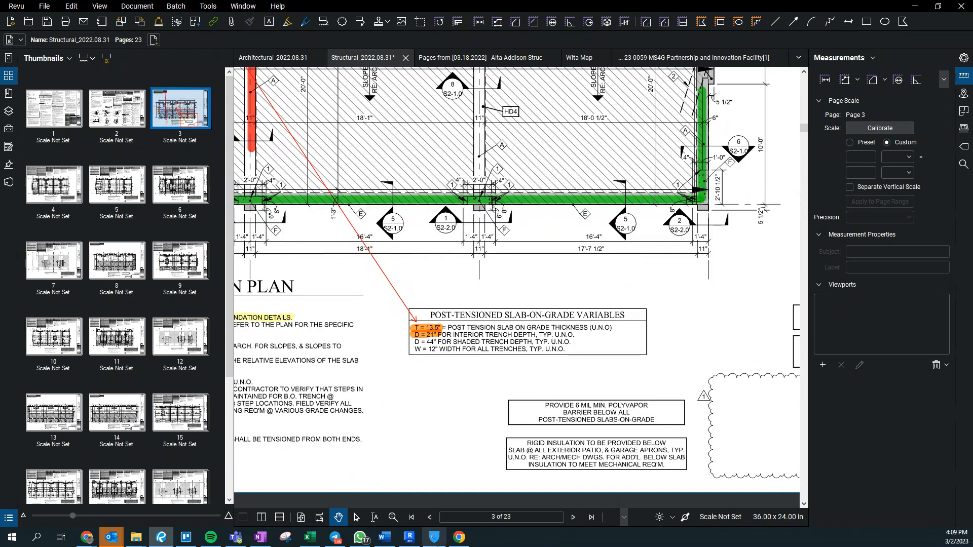
- Switch to Revit and set the distance between the upper and lower horizontal detail lines to 1'-9"
{"action": "left_click", "coordinate": [410, 537]}
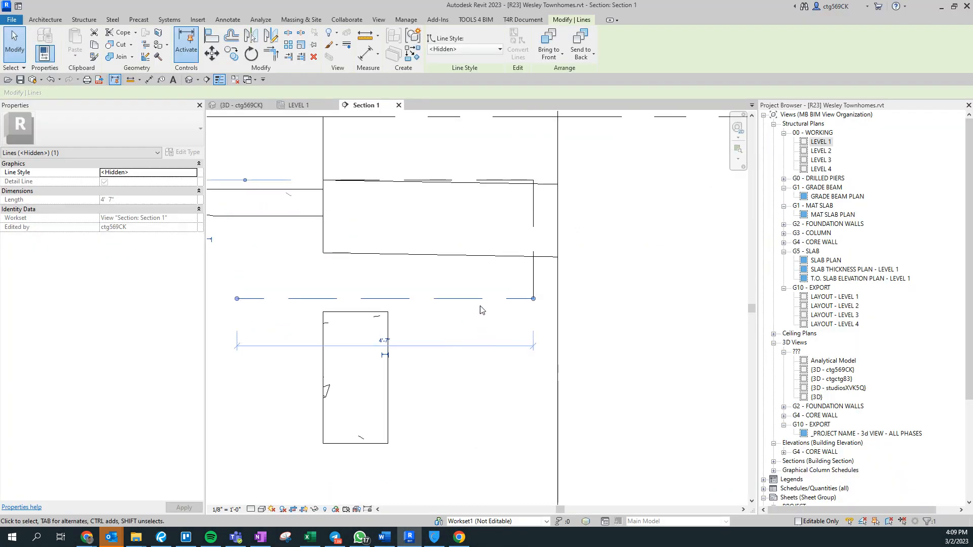
{"action": "middle_click_drag", "start_coordinate": [366, 295], "coordinate": [534, 336]}
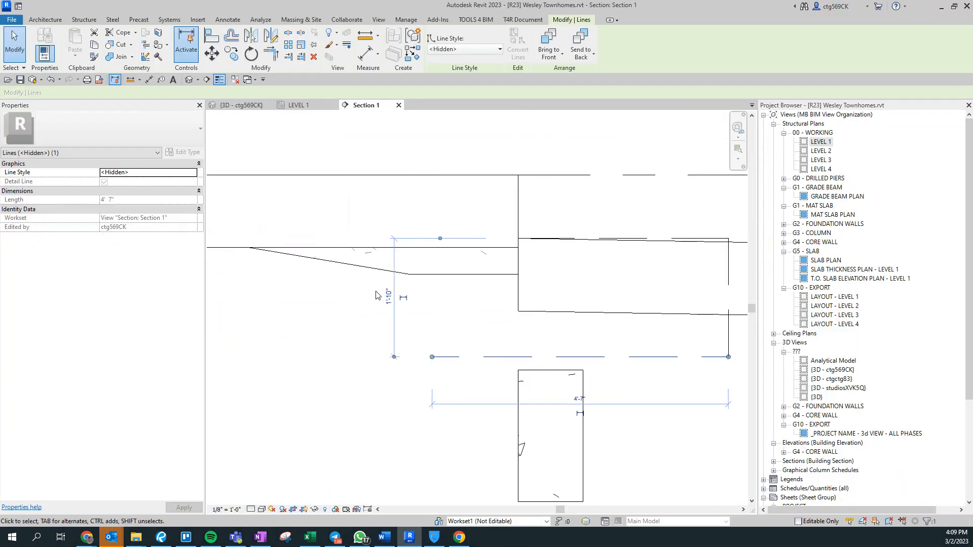
{"action": "type", "text": "9"}
{"action": "key", "text": "Return"}
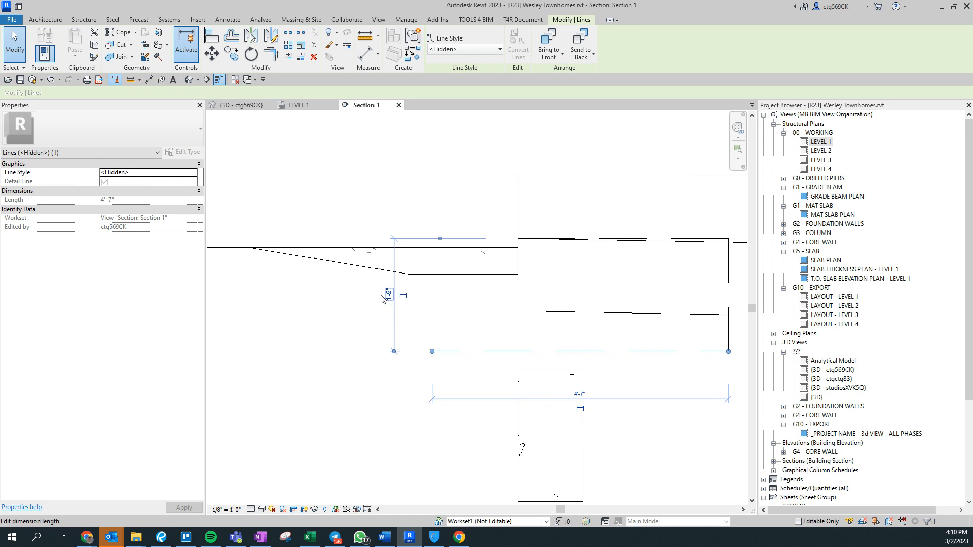
{"action": "key", "text": "Escape"}
- Stretch the rib wall's top to the upper detail line and its base to the lower detail line
{"action": "middle_click_drag", "start_coordinate": [594, 405], "coordinate": [305, 370]}
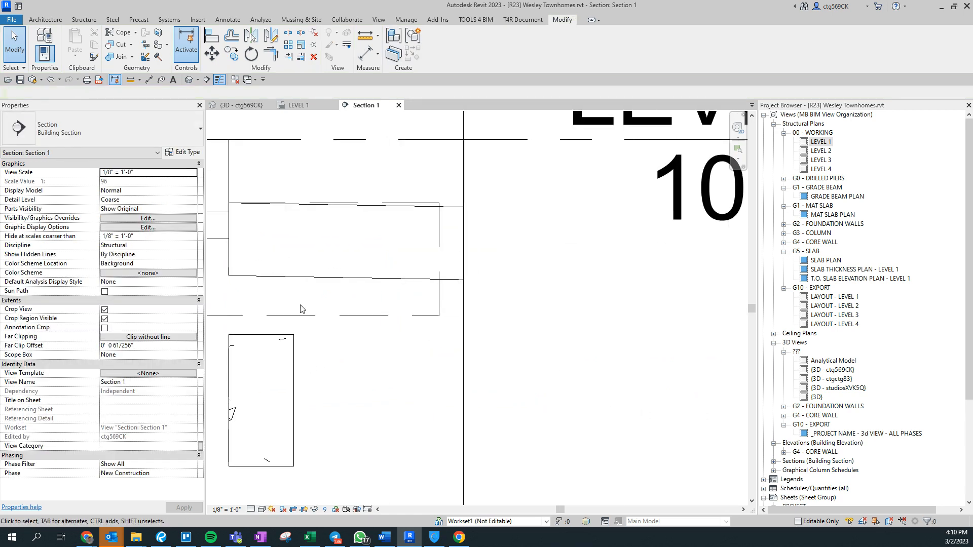
{"action": "left_click", "coordinate": [291, 401]}
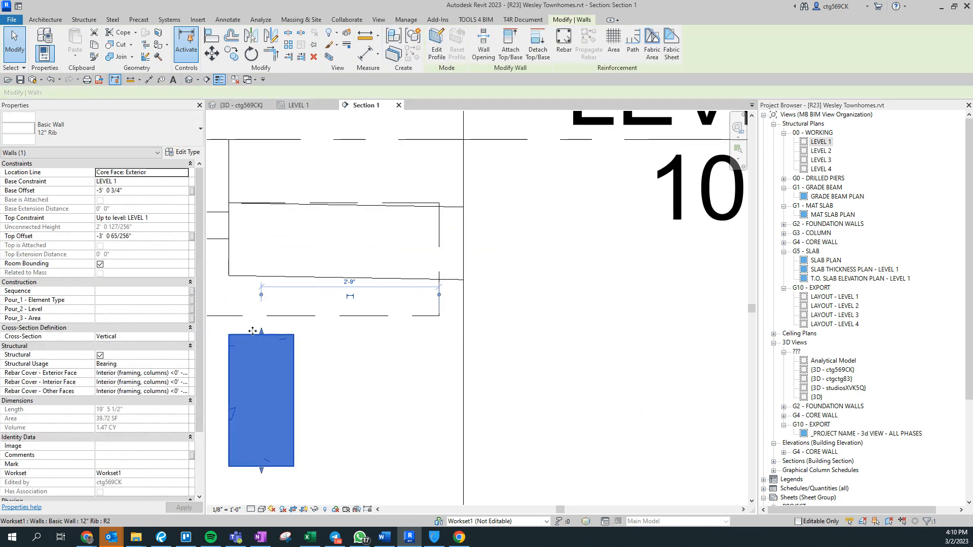
{"action": "left_click_drag", "start_coordinate": [260, 335], "coordinate": [375, 200]}
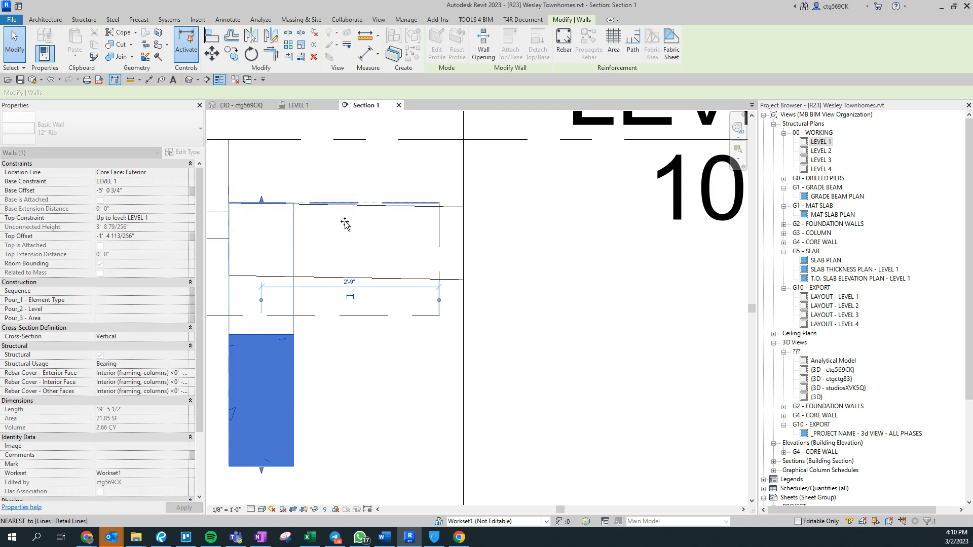
{"action": "left_click_drag", "start_coordinate": [261, 470], "coordinate": [278, 317]}
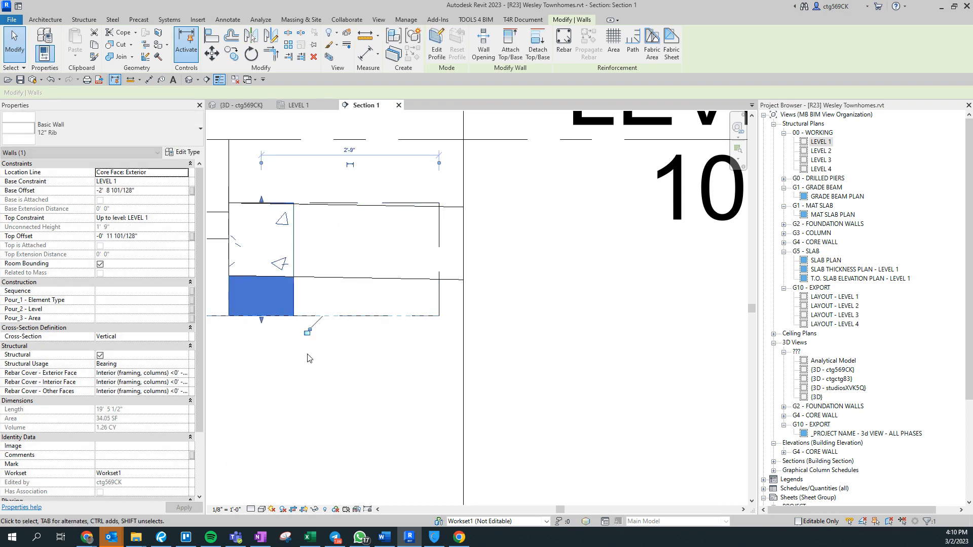
- Draw hidden detail lines from the upper slab's top corner partway down its face and horizontally outward over the rib
{"action": "middle_click_drag", "start_coordinate": [312, 355], "coordinate": [402, 468]}
{"action": "left_click", "coordinate": [339, 289]}
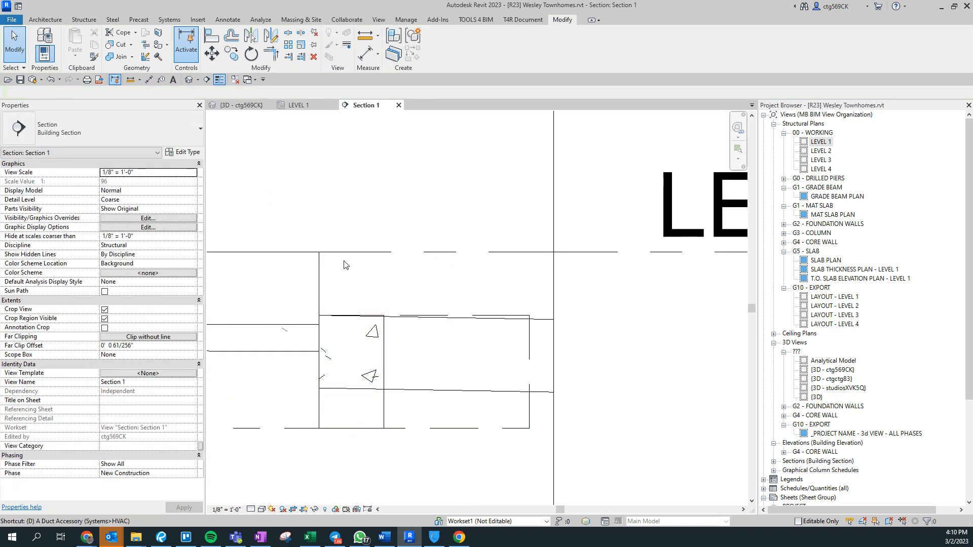
{"action": "key", "text": "l"}
{"action": "left_click", "coordinate": [318, 251]}
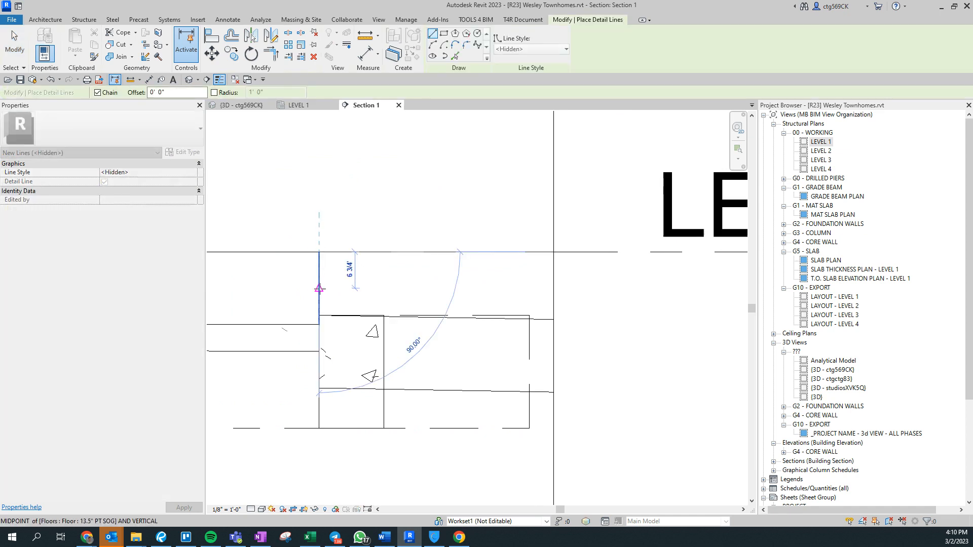
{"action": "left_click", "coordinate": [319, 284]}
{"action": "left_click", "coordinate": [421, 284]}
{"action": "key", "text": "Escape"}
{"action": "key", "text": "Escape"}
- Stretch the rib wall's top up to the hidden horizontal detail line drawn from the upper slab's face
{"action": "left_click", "coordinate": [384, 407]}
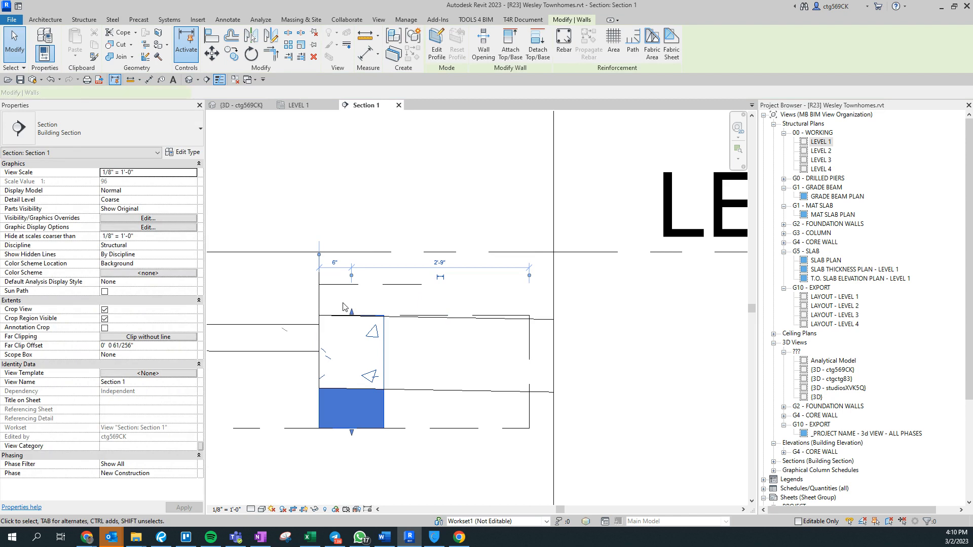
{"action": "key", "text": "Escape"}
{"action": "left_click", "coordinate": [384, 416]}
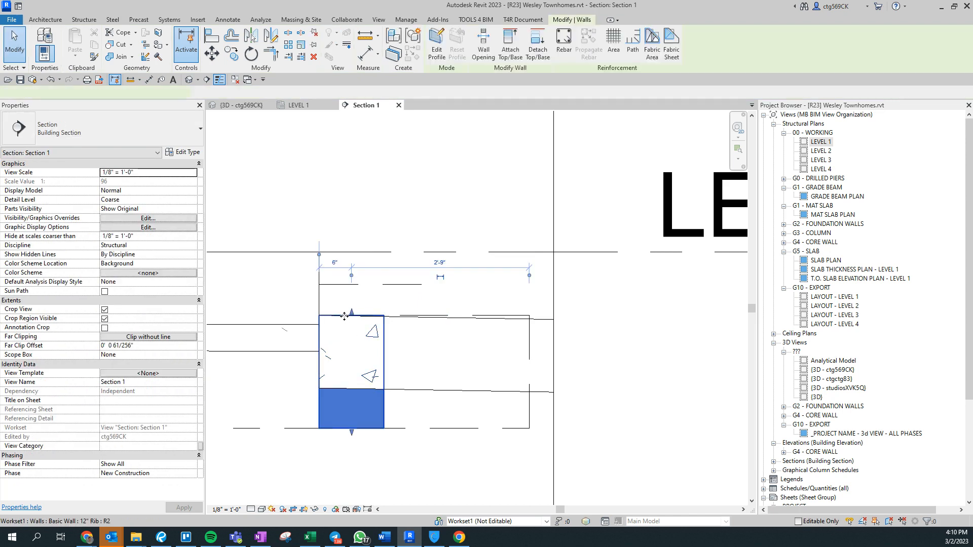
{"action": "scroll", "coordinate": [319, 439], "scroll_direction": "down", "scroll_amount": 2}
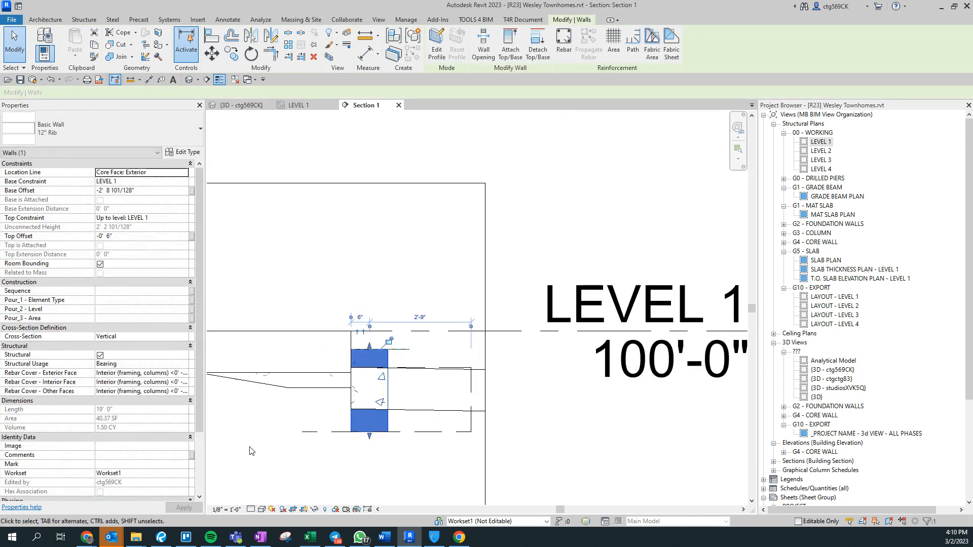
{"action": "key", "text": "Escape"}
- Select the slab thickening, switch to Revu and examine section 11 at the double garage step on page 20 for the rib's width
{"action": "scroll", "coordinate": [306, 397], "scroll_direction": "up", "scroll_amount": 3}
{"action": "left_click", "coordinate": [400, 361]}
{"action": "left_click_drag", "start_coordinate": [318, 363], "coordinate": [457, 381]}
{"action": "scroll", "coordinate": [453, 387], "scroll_direction": "up", "scroll_amount": 1}
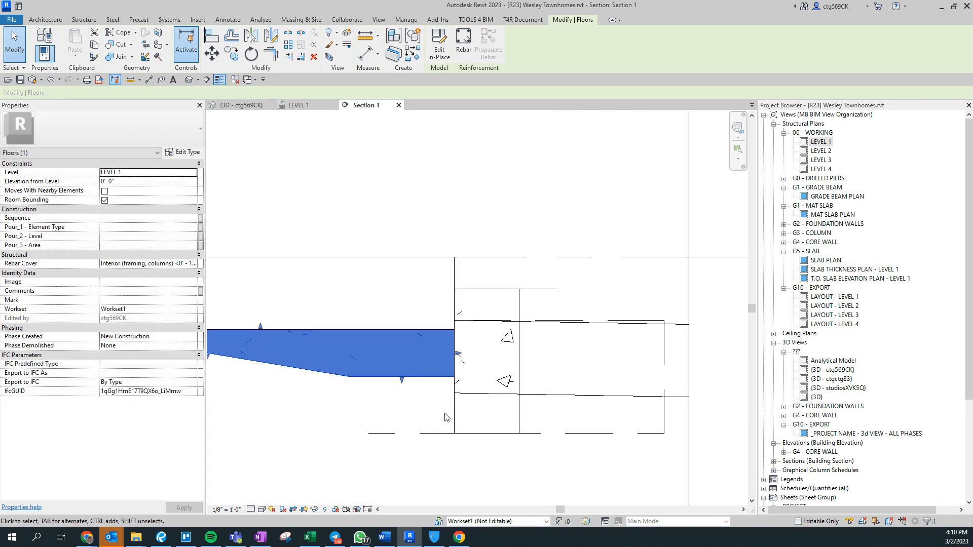
{"action": "left_click", "coordinate": [161, 536]}
{"action": "scroll", "coordinate": [127, 430], "scroll_direction": "down", "scroll_amount": 1}
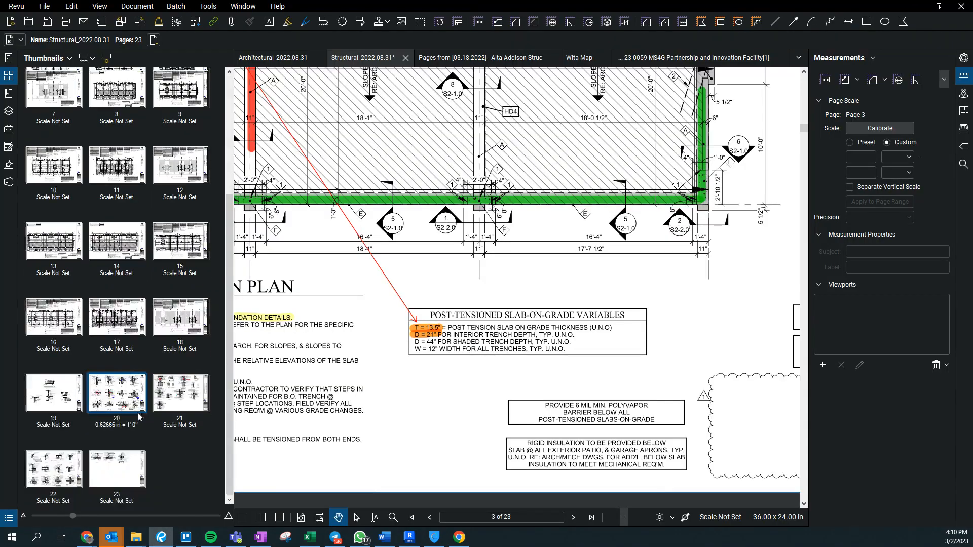
{"action": "left_click", "coordinate": [122, 400]}
{"action": "scroll", "coordinate": [474, 390], "scroll_direction": "up", "scroll_amount": 5}
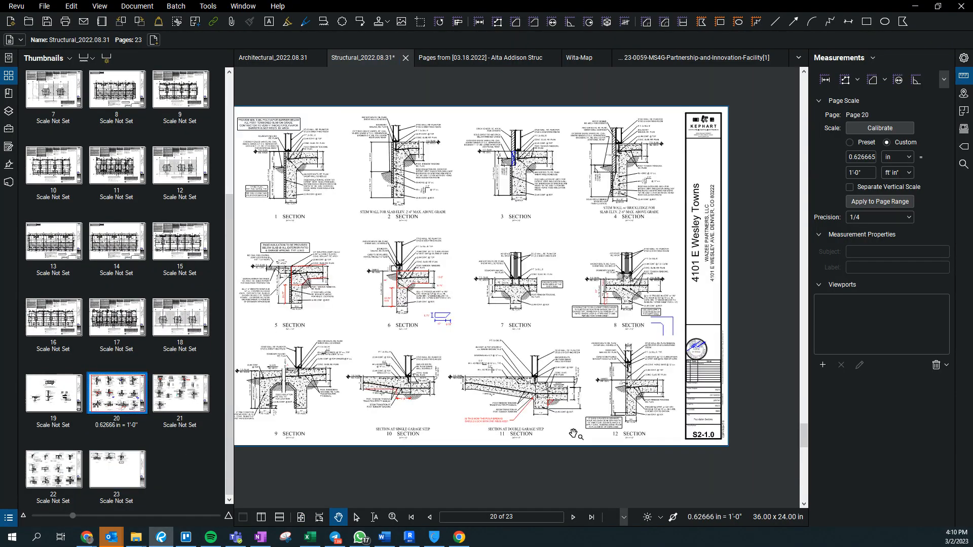
{"action": "scroll", "coordinate": [493, 386], "scroll_direction": "up", "scroll_amount": 1}
{"action": "scroll", "coordinate": [526, 389], "scroll_direction": "down", "scroll_amount": 2}
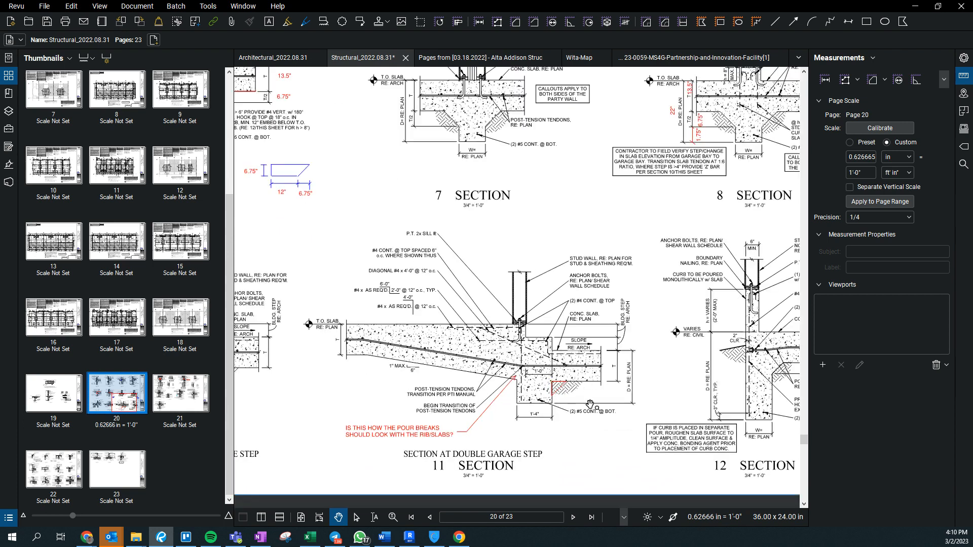
{"action": "scroll", "coordinate": [567, 396], "scroll_direction": "up", "scroll_amount": 3}
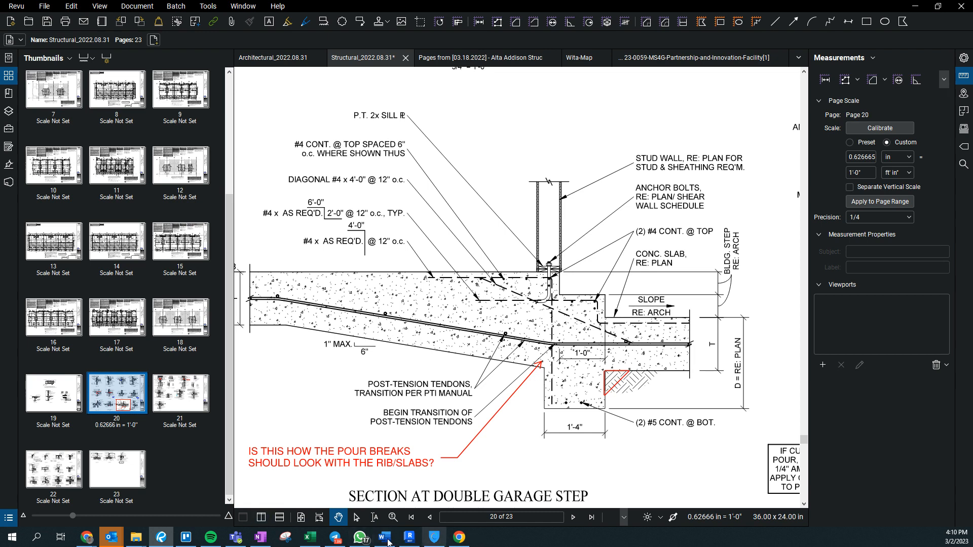
- Switch to Revit and change the garage step's rib wall to the 16" Rib type, using the LEVEL 1 plan
{"action": "left_click", "coordinate": [410, 537]}
{"action": "left_click", "coordinate": [515, 427]}
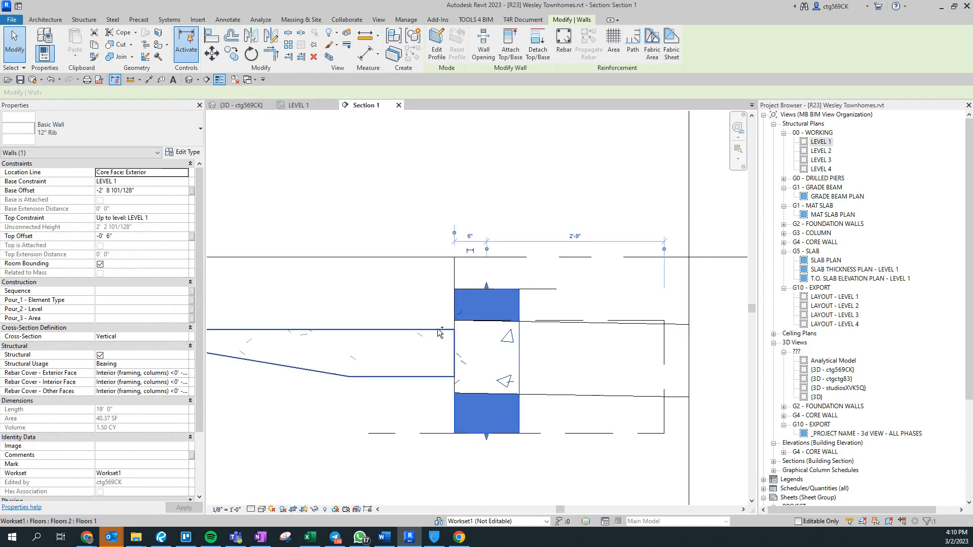
{"action": "key", "text": "ctrl+Tab"}
{"action": "key", "text": "ctrl+Tab"}
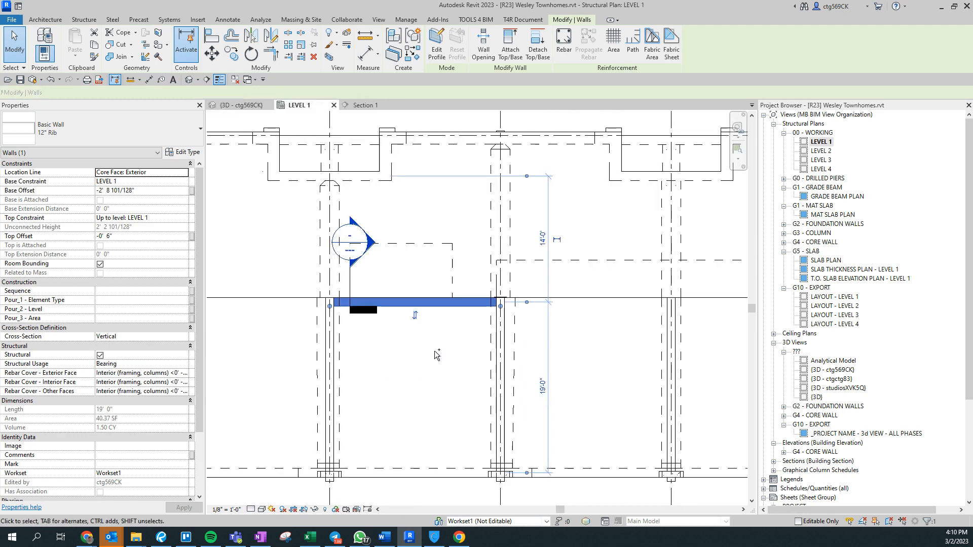
{"action": "scroll", "coordinate": [454, 306], "scroll_direction": "up", "scroll_amount": 4}
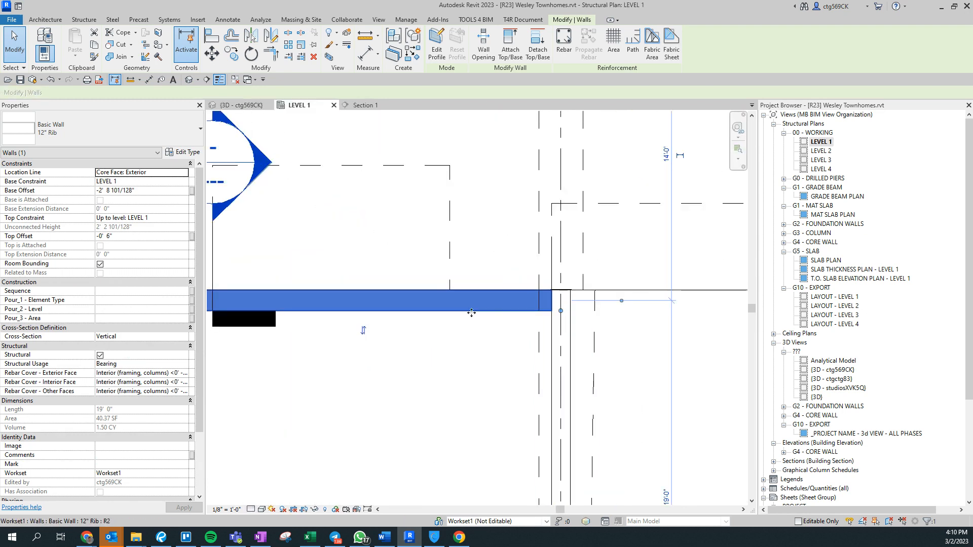
{"action": "left_click", "coordinate": [128, 136]}
{"action": "left_click", "coordinate": [653, 452]}
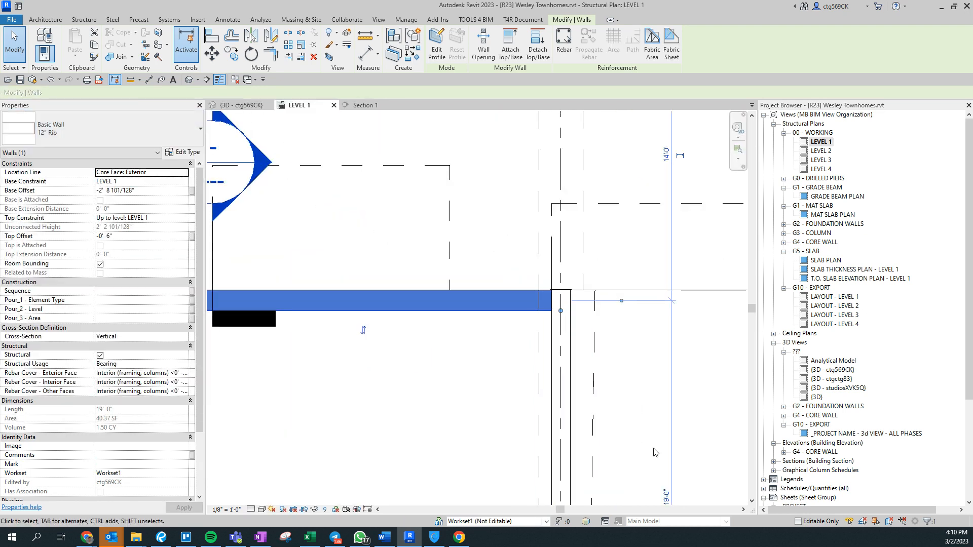
{"action": "key", "text": "ctrl+Tab"}
{"action": "key", "text": "Escape"}
- Draw a hidden detail line from the lower corner of the 13.5" PT slab horizontally out beneath the slab thickening
{"action": "middle_click_drag", "start_coordinate": [354, 353], "coordinate": [354, 346]}
{"action": "scroll", "coordinate": [448, 403], "scroll_direction": "up", "scroll_amount": 2}
{"action": "left_click", "coordinate": [455, 383]}
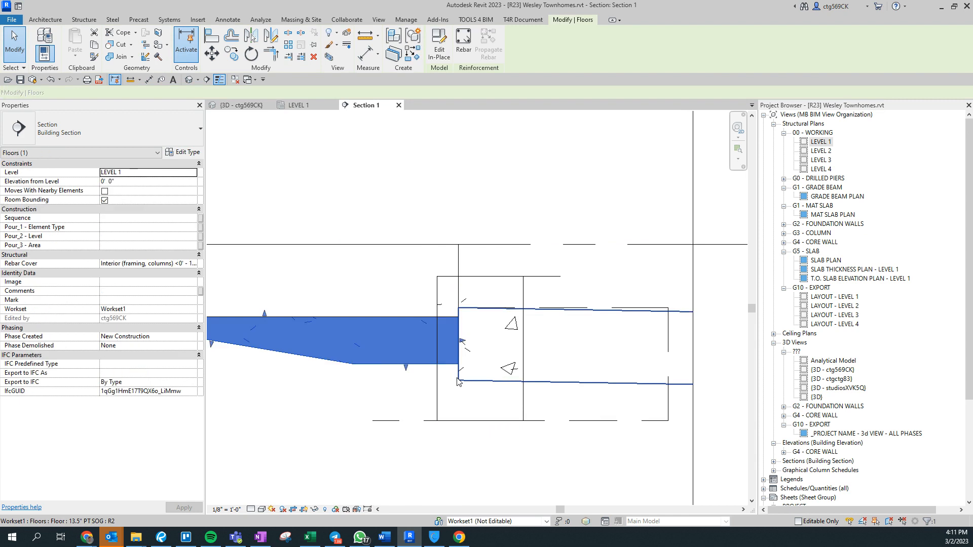
{"action": "key", "text": "d"}
{"action": "key", "text": "l"}
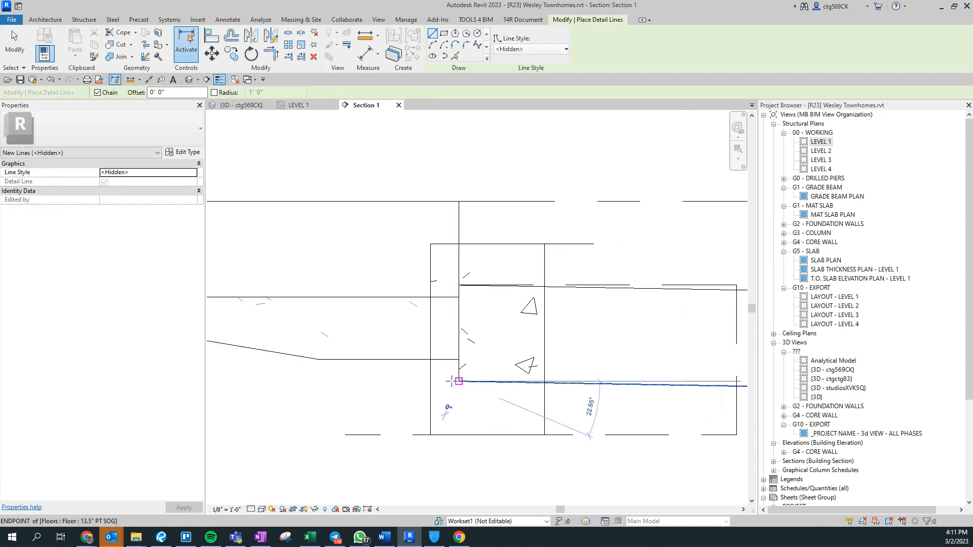
{"action": "left_click", "coordinate": [458, 382]}
{"action": "middle_click_drag", "start_coordinate": [270, 381], "coordinate": [454, 380]}
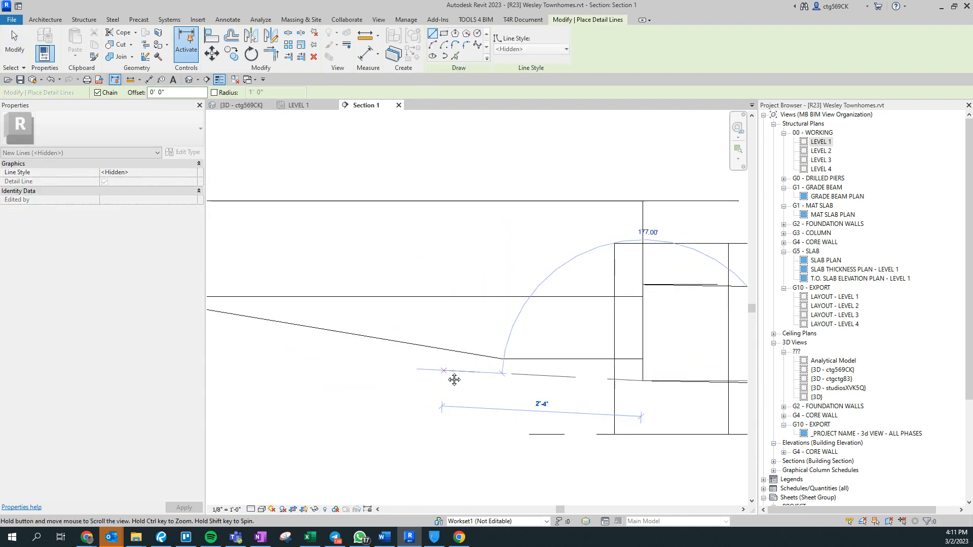
{"action": "key", "text": "Escape"}
{"action": "key", "text": "Escape"}
- Edit the slab thickening in place, stretch its bottom down to the hidden detail line and open its extrusion sketch
{"action": "left_click", "coordinate": [402, 338]}
{"action": "double_click", "coordinate": [402, 338]}
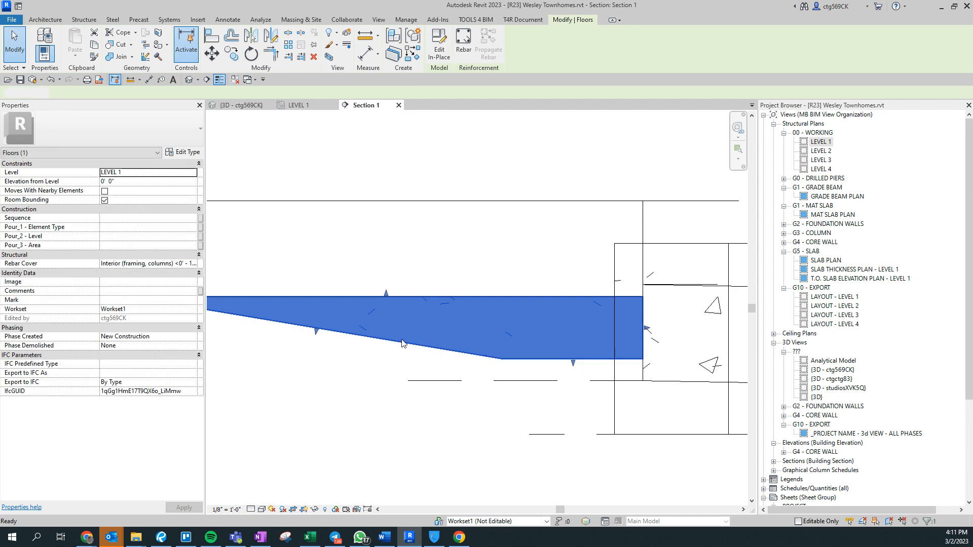
{"action": "left_click", "coordinate": [429, 349]}
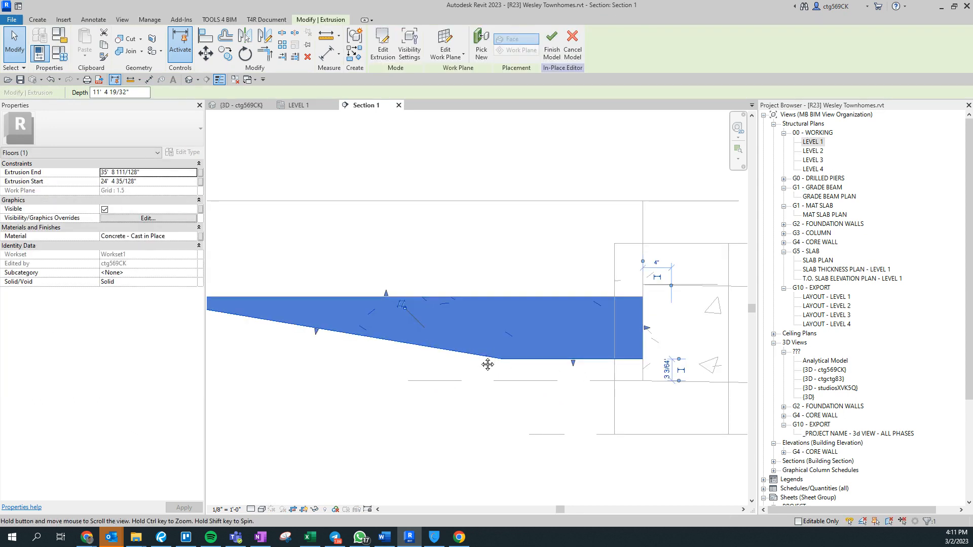
{"action": "middle_click_drag", "start_coordinate": [577, 376], "coordinate": [458, 355]}
{"action": "double_click", "coordinate": [452, 356]}
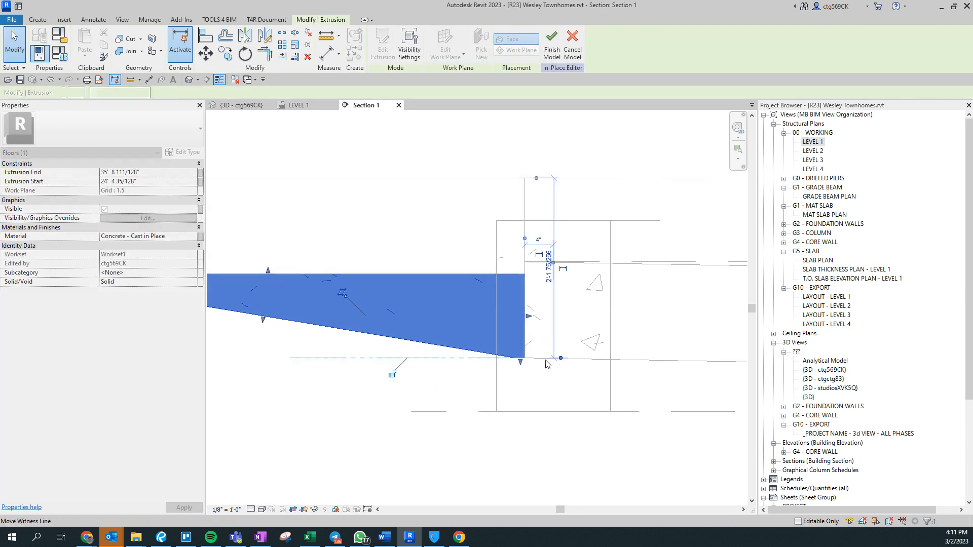
- Move the thickening's sloped sketch line so its lower endpoint meets the 16" rib's outer face
{"action": "scroll", "coordinate": [506, 360], "scroll_direction": "up", "scroll_amount": 5}
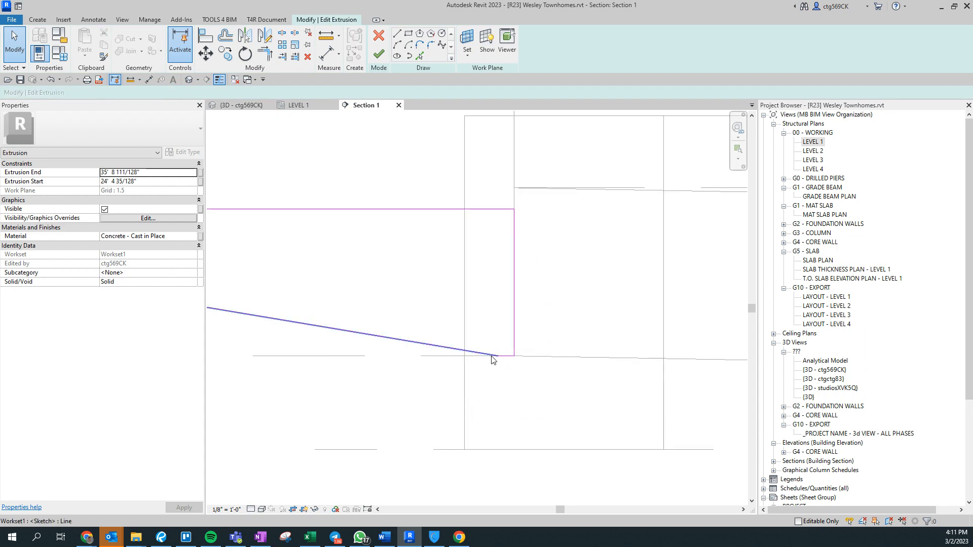
{"action": "left_click", "coordinate": [444, 350]}
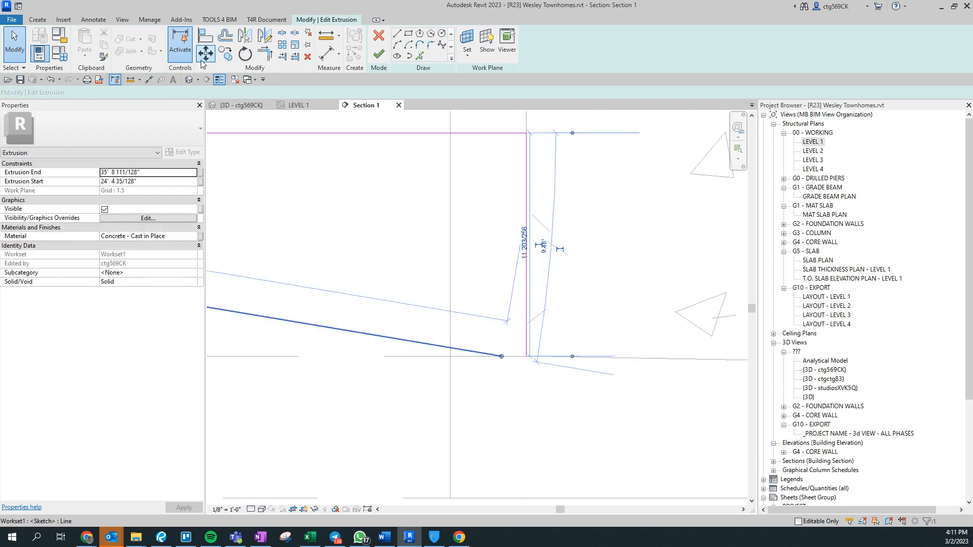
{"action": "key", "text": "m"}
{"action": "key", "text": "v"}
{"action": "scroll", "coordinate": [503, 357], "scroll_direction": "down", "scroll_amount": 4}
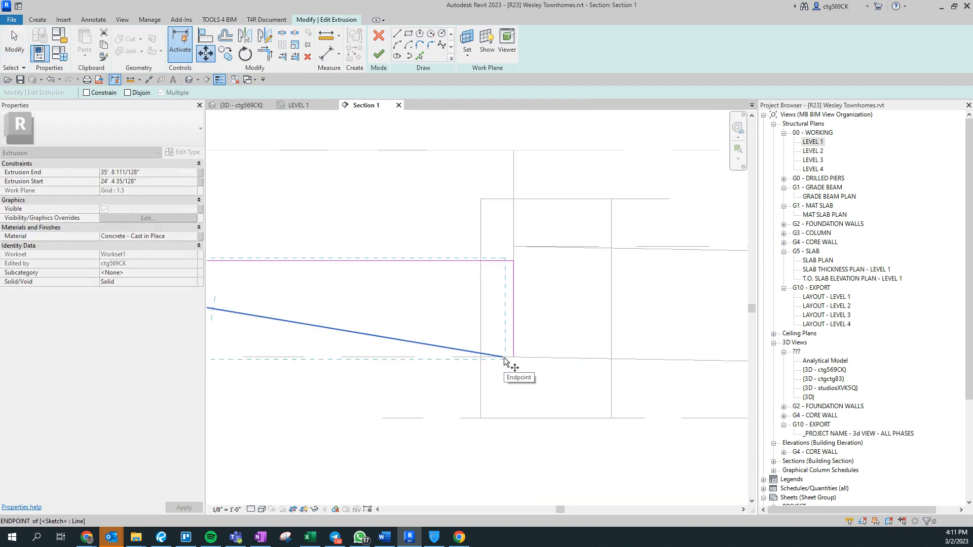
{"action": "left_click", "coordinate": [504, 357]}
{"action": "left_click", "coordinate": [480, 356]}
{"action": "key", "text": "Escape"}
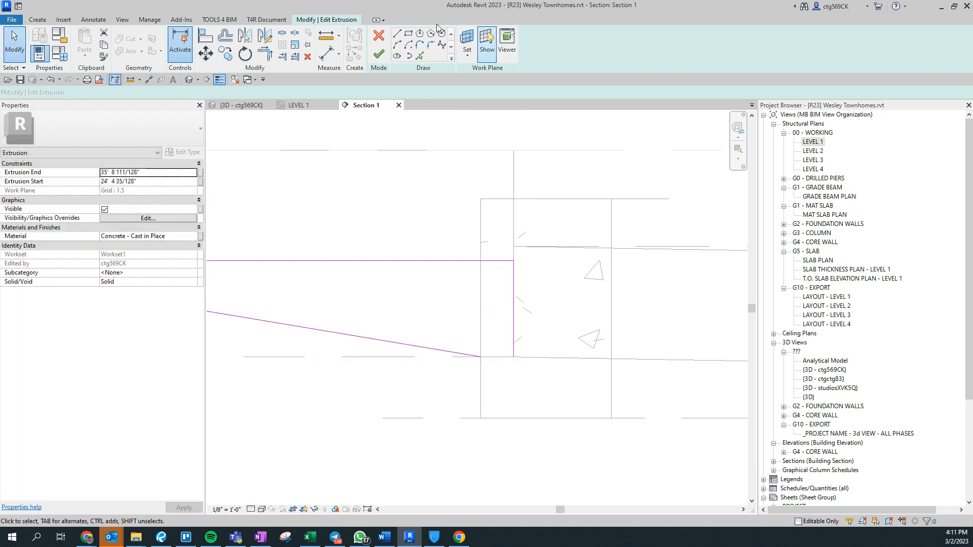
- Pull the thickening's vertical end line back to the rib's outer face and finish the extrusion and in-place edit
{"action": "left_click_drag", "start_coordinate": [513, 303], "coordinate": [481, 320]}
{"action": "left_click", "coordinate": [372, 304]}
{"action": "scroll", "coordinate": [448, 314], "scroll_direction": "down", "scroll_amount": 3}
{"action": "middle_click_drag", "start_coordinate": [313, 350], "coordinate": [525, 347]}
{"action": "scroll", "coordinate": [518, 351], "scroll_direction": "up", "scroll_amount": 3}
{"action": "left_click", "coordinate": [379, 55]}
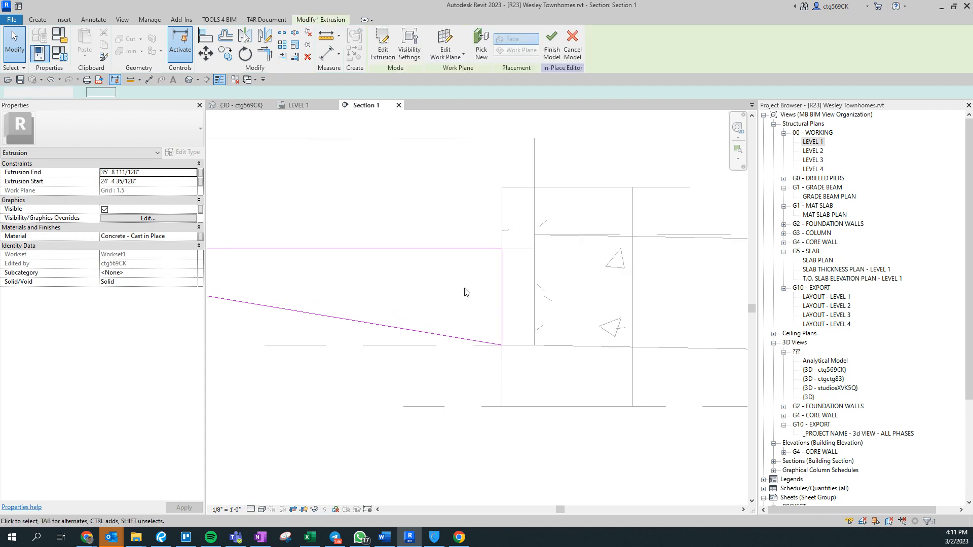
{"action": "left_click", "coordinate": [348, 389]}
{"action": "scroll", "coordinate": [348, 389], "scroll_direction": "down", "scroll_amount": 3}
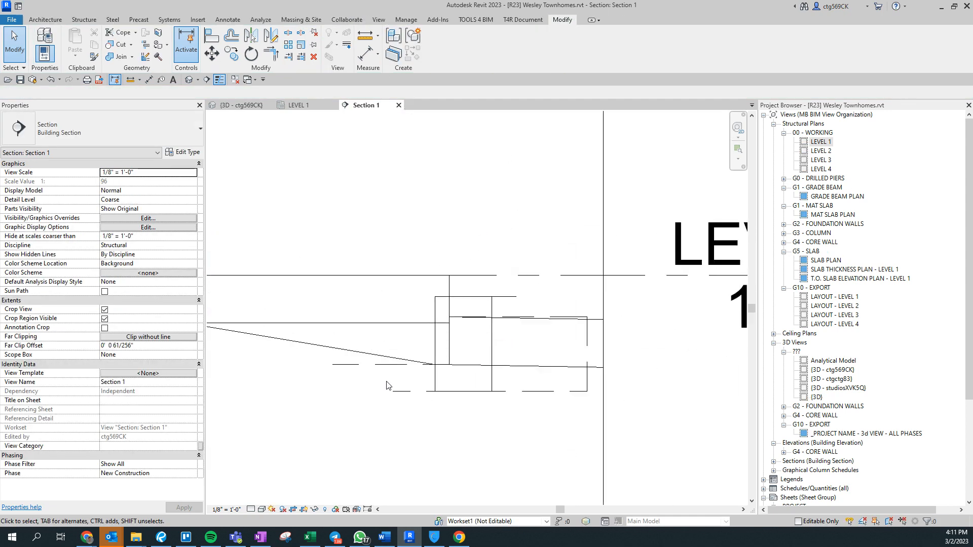
- Join the 16" rib's geometry with the lower 13.5" PT slab and with the slab thickening
{"action": "left_click", "coordinate": [471, 363]}
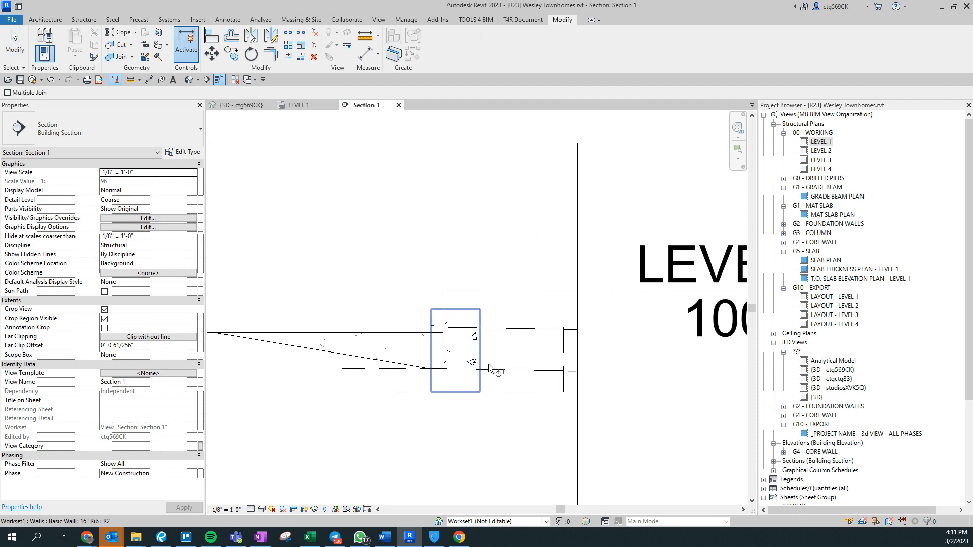
{"action": "left_click", "coordinate": [489, 385]}
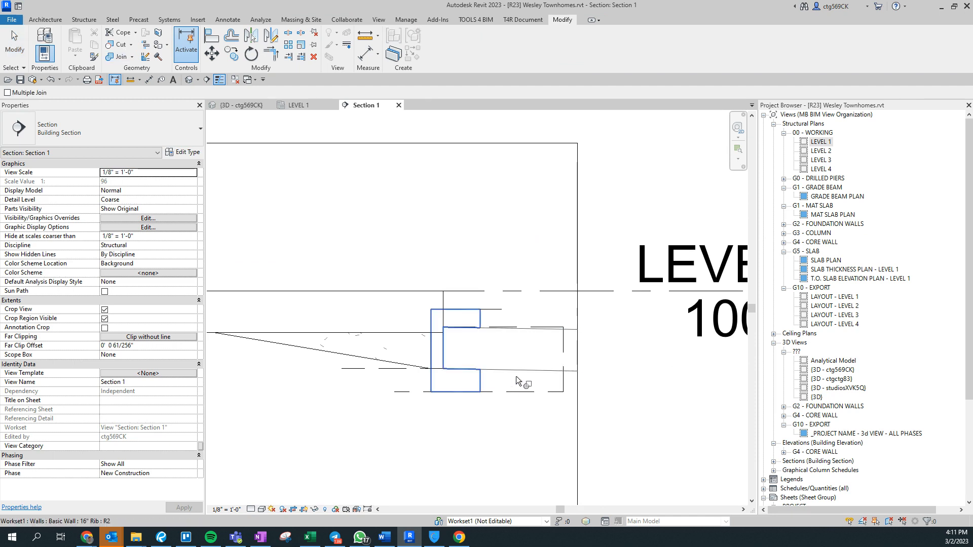
{"action": "left_click", "coordinate": [433, 367]}
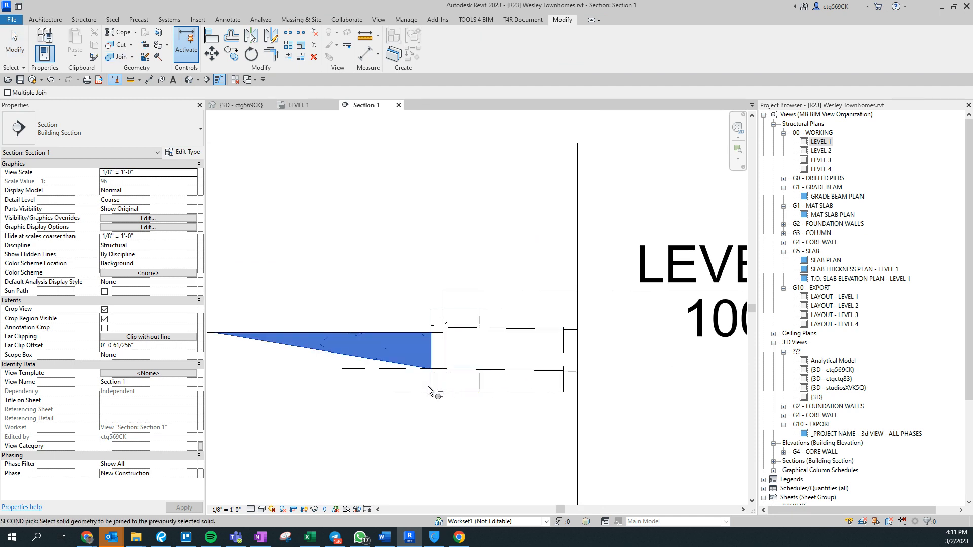
{"action": "left_click", "coordinate": [429, 390]}
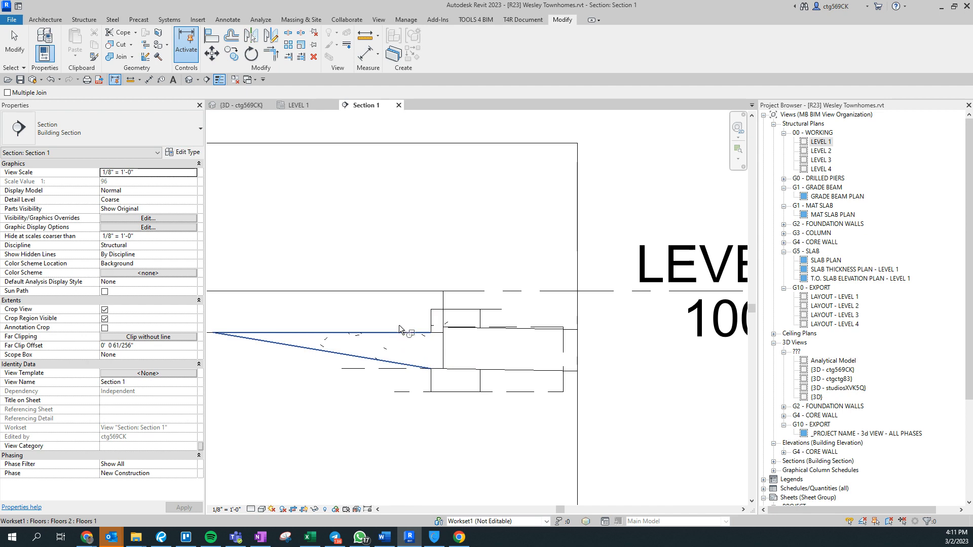
- Join the upper slab's geometry with the 16" rib
{"action": "left_click", "coordinate": [449, 304]}
{"action": "key", "text": "Escape"}
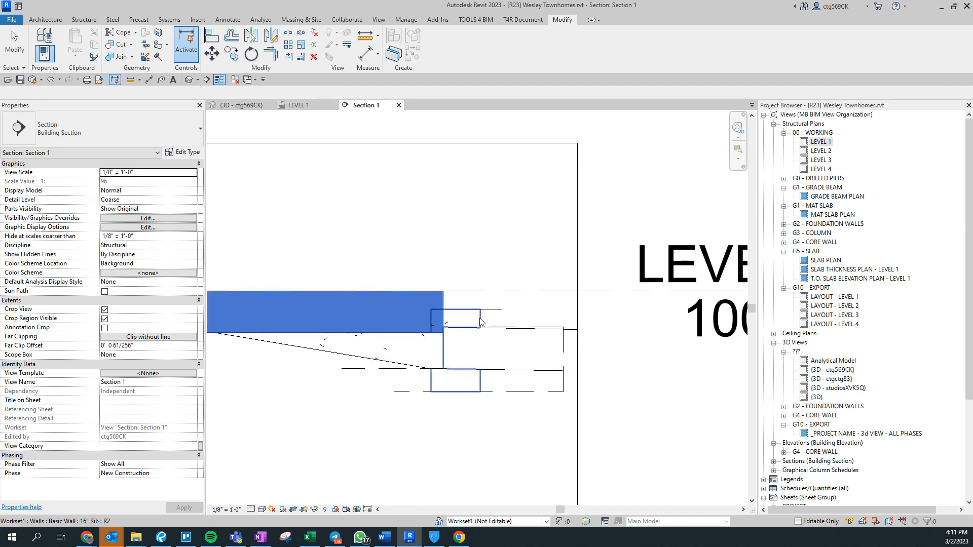
{"action": "left_click", "coordinate": [120, 58]}
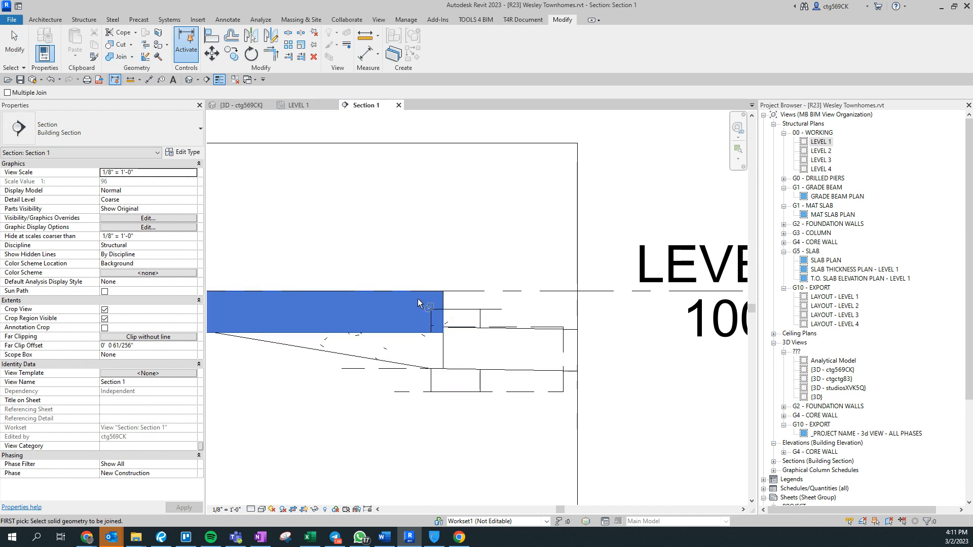
{"action": "left_click", "coordinate": [462, 315]}
{"action": "key", "text": "Escape"}
{"action": "scroll", "coordinate": [475, 314], "scroll_direction": "down", "scroll_amount": 1}
{"action": "scroll", "coordinate": [476, 313], "scroll_direction": "down", "scroll_amount": 1}
{"action": "scroll", "coordinate": [526, 421], "scroll_direction": "up", "scroll_amount": 2}
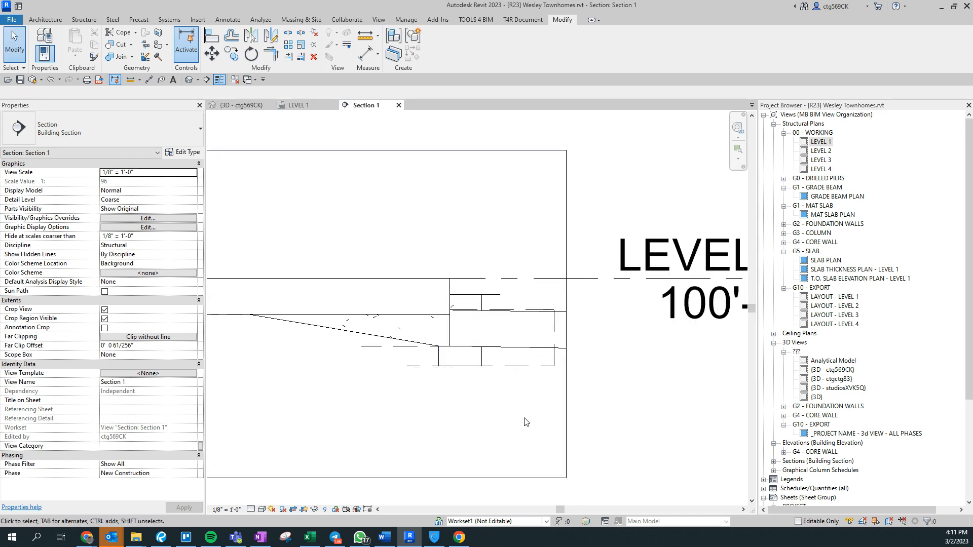
- Open the 3D view and examine the 16" rib and its joins with the slabs and thickening
{"action": "left_click", "coordinate": [221, 106]}
{"action": "scroll", "coordinate": [506, 339], "scroll_direction": "down", "scroll_amount": 2}
{"action": "middle_click_drag", "start_coordinate": [646, 304], "coordinate": [343, 488], "text": "shift"}
{"action": "middle_click_drag", "start_coordinate": [597, 456], "coordinate": [452, 364], "text": "shift"}
{"action": "scroll", "coordinate": [576, 182], "scroll_direction": "up", "scroll_amount": 4}
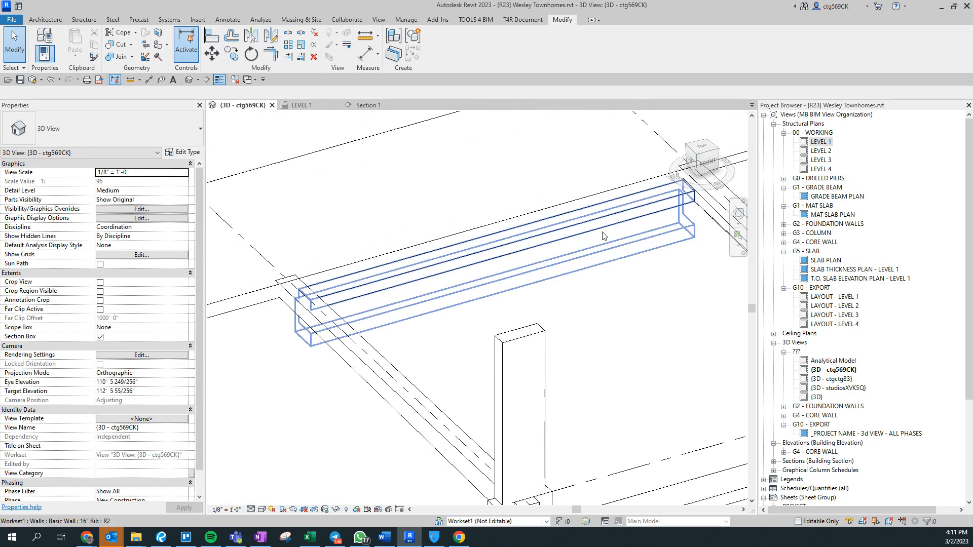
{"action": "left_click", "coordinate": [525, 314]}
{"action": "middle_click_drag", "start_coordinate": [524, 315], "coordinate": [549, 290], "text": "shift"}
{"action": "middle_click_drag", "start_coordinate": [681, 228], "coordinate": [535, 243], "text": "shift"}
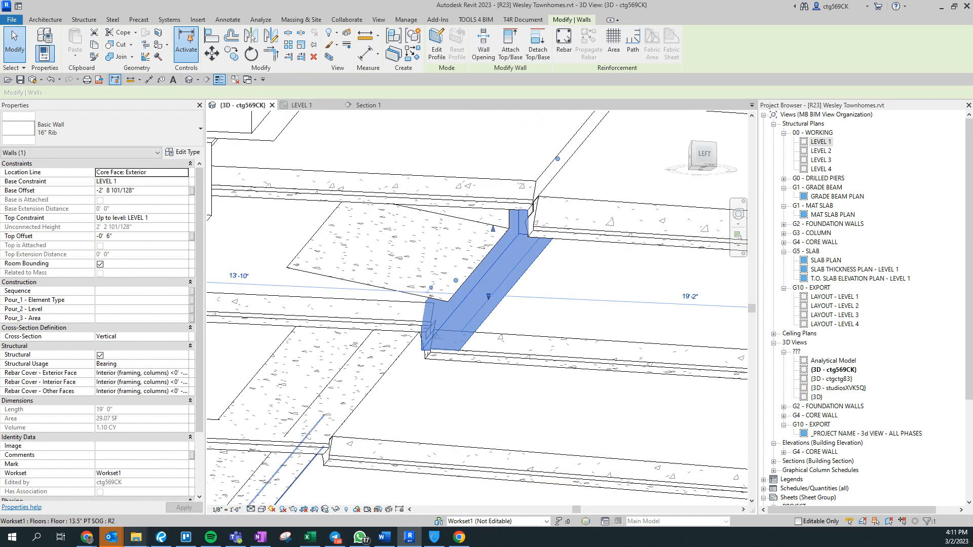
- Compare the rib with the double garage step detail in Revu and return to the 3D view in Revit
{"action": "left_click", "coordinate": [159, 542]}
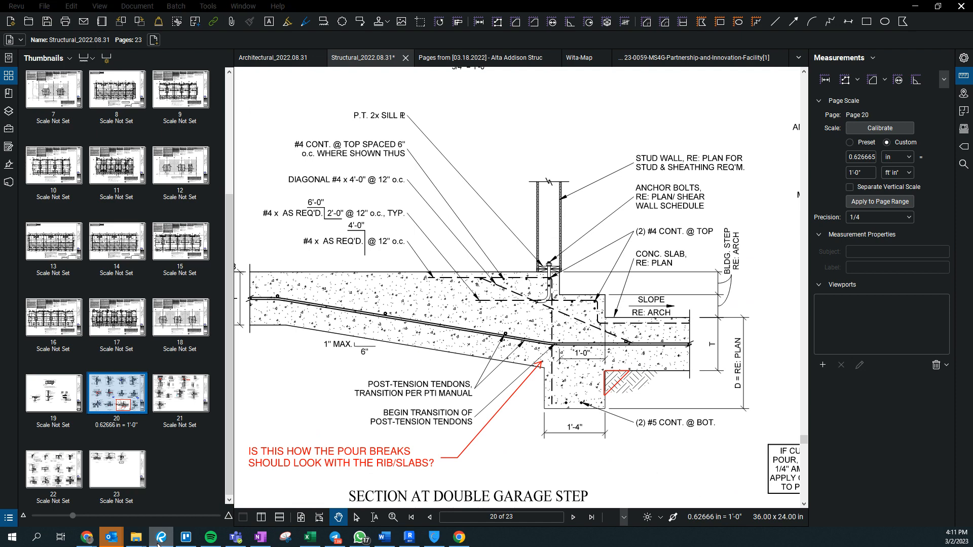
{"action": "left_click", "coordinate": [158, 545]}
{"action": "middle_click_drag", "start_coordinate": [583, 283], "coordinate": [483, 434], "text": "shift"}
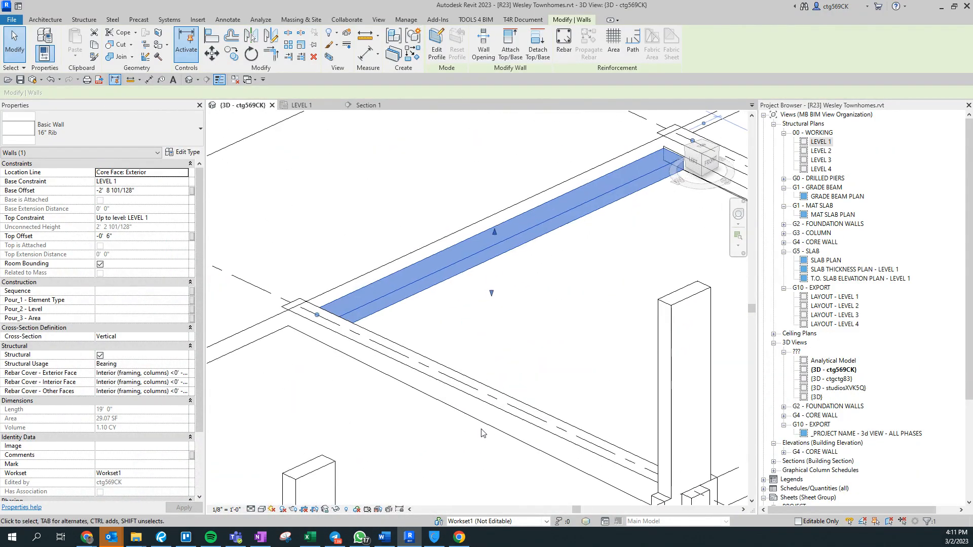
- In the Level 1 plan, stretch the ends of the slab thickening out toward grids 1.3 and 1.4
{"action": "left_click", "coordinate": [303, 105]}
{"action": "middle_click_drag", "start_coordinate": [507, 380], "coordinate": [745, 433]}
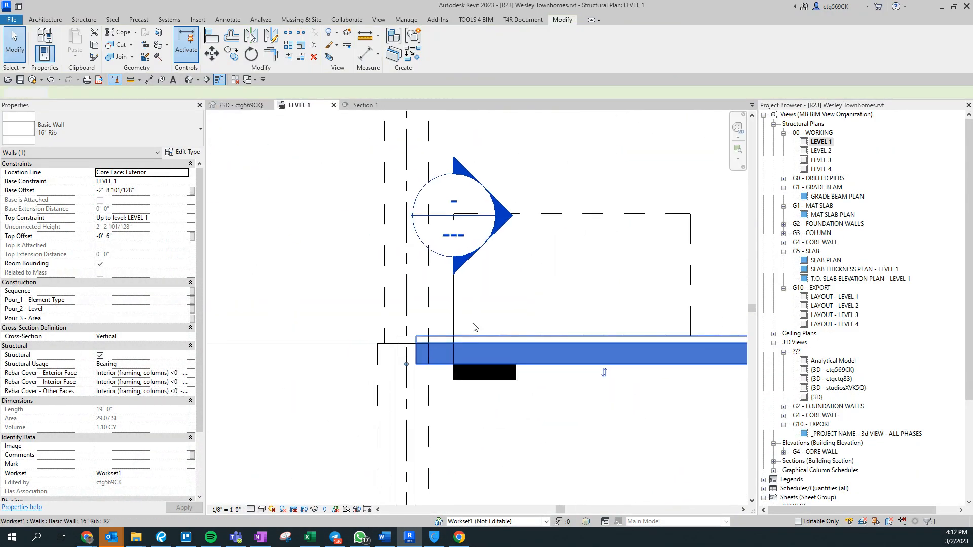
{"action": "left_click", "coordinate": [425, 304]}
{"action": "left_click", "coordinate": [690, 299]}
{"action": "middle_click_drag", "start_coordinate": [667, 313], "coordinate": [417, 341]}
{"action": "left_click_drag", "start_coordinate": [440, 302], "coordinate": [543, 304]}
{"action": "middle_click_drag", "start_coordinate": [369, 320], "coordinate": [582, 325]}
{"action": "left_click_drag", "start_coordinate": [413, 311], "coordinate": [370, 330]}
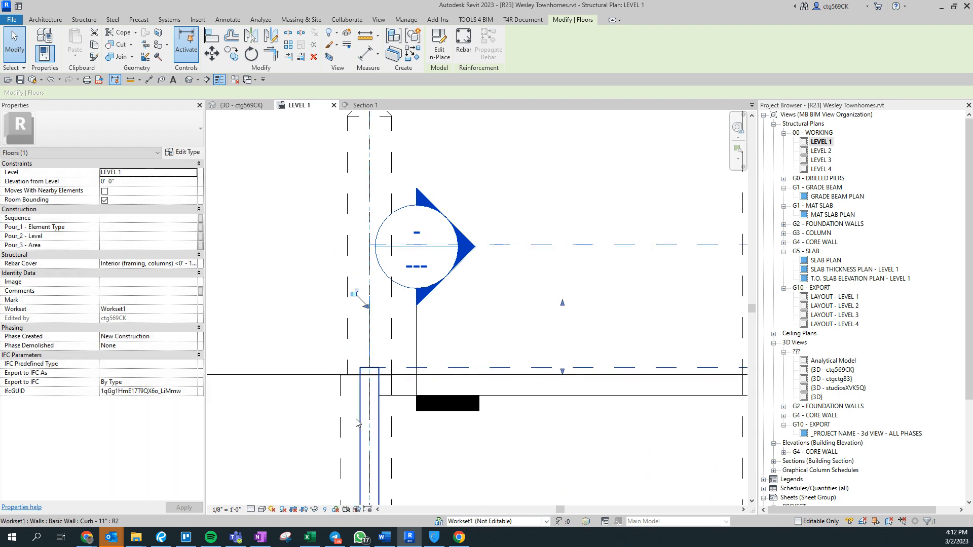
- Disallow the join at the upper end of the 11" curb on grid 1.3 and pull that end to the upper slab's edge
{"action": "scroll", "coordinate": [370, 378], "scroll_direction": "up", "scroll_amount": 2}
{"action": "left_click", "coordinate": [373, 381]}
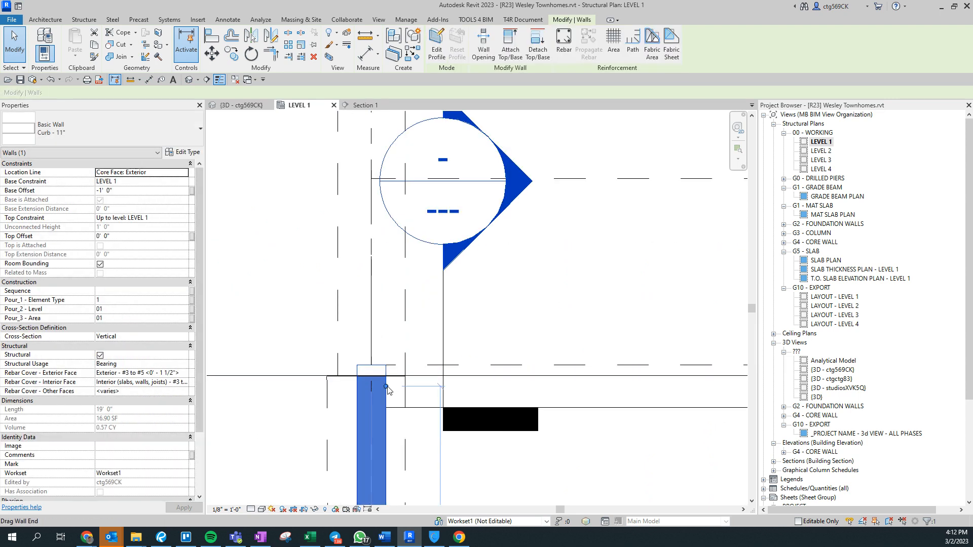
{"action": "middle_click_drag", "start_coordinate": [387, 390], "coordinate": [375, 305]}
{"action": "right_click", "coordinate": [374, 302]}
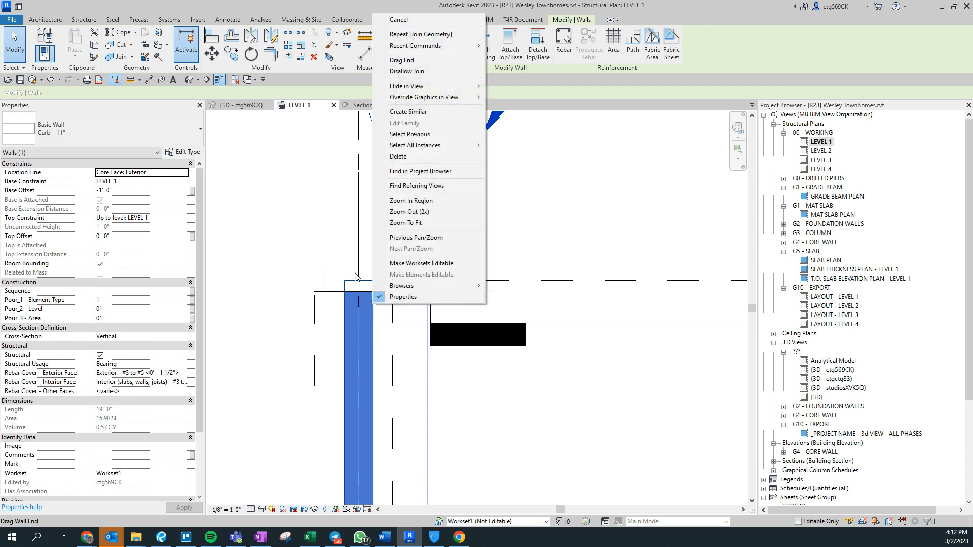
{"action": "left_click", "coordinate": [407, 71]}
{"action": "left_click_drag", "start_coordinate": [374, 303], "coordinate": [449, 291]}
{"action": "scroll", "coordinate": [262, 243], "scroll_direction": "down", "scroll_amount": 3}
{"action": "left_click", "coordinate": [239, 337]}
- Disallow the join at the upper end of the 11" curb on grid 1.4 and pull that end to the upper slab's edge
{"action": "left_click", "coordinate": [315, 331]}
{"action": "right_click", "coordinate": [331, 236]}
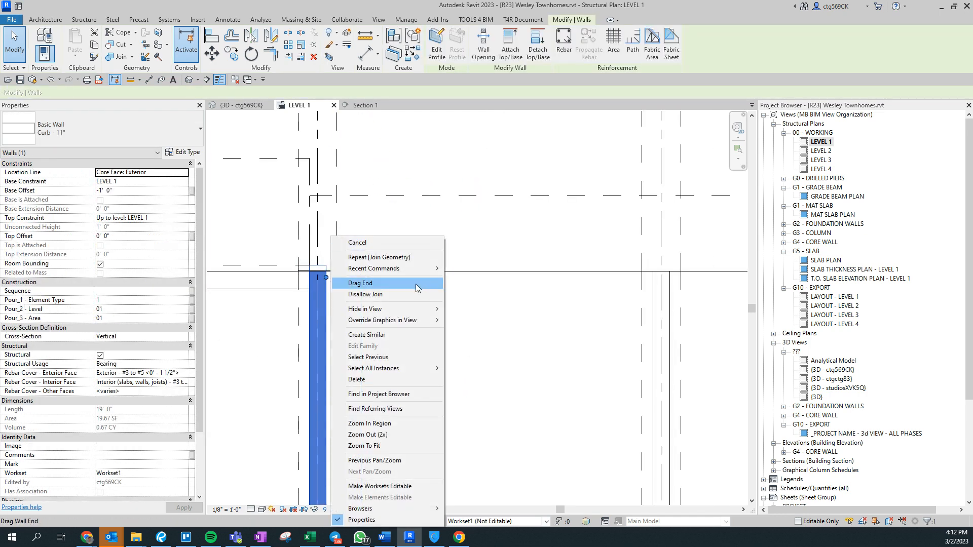
{"action": "left_click", "coordinate": [414, 294]}
{"action": "scroll", "coordinate": [329, 269], "scroll_direction": "up", "scroll_amount": 2}
{"action": "left_click_drag", "start_coordinate": [323, 291], "coordinate": [387, 273]}
{"action": "scroll", "coordinate": [244, 381], "scroll_direction": "down", "scroll_amount": 3}
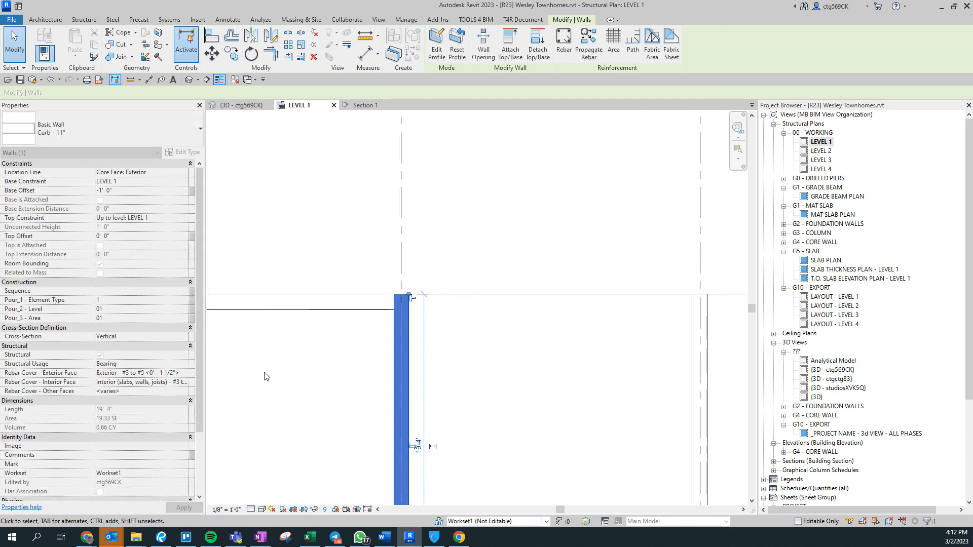
{"action": "left_click", "coordinate": [263, 375]}
{"action": "mouse_move", "coordinate": [399, 351]}
{"action": "middle_mouse_down"}
{"action": "mouse_move", "coordinate": [486, 343]}
{"action": "mouse_move", "coordinate": [702, 374]}
{"action": "middle_mouse_up"}
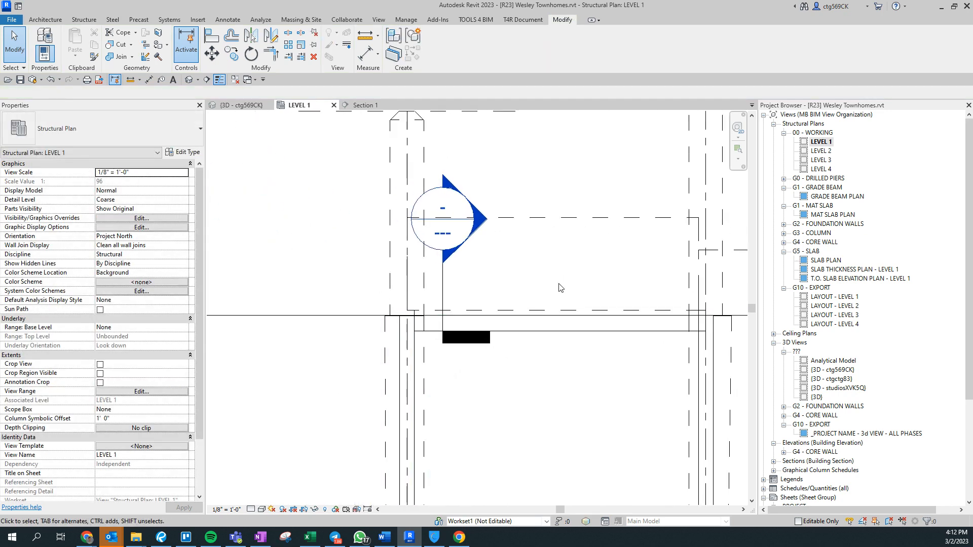
{"action": "left_click", "coordinate": [556, 233]}
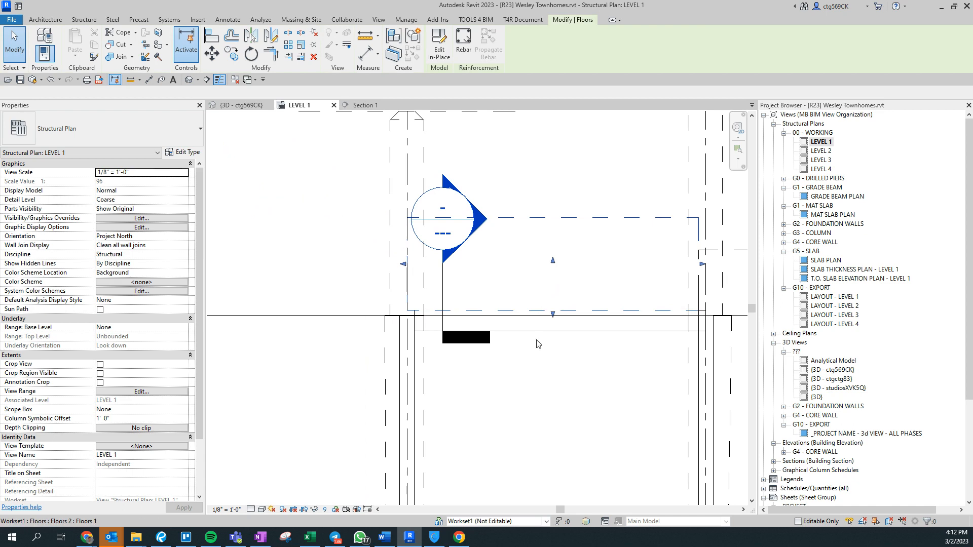
{"action": "left_click", "coordinate": [552, 332], "text": "ctrl"}
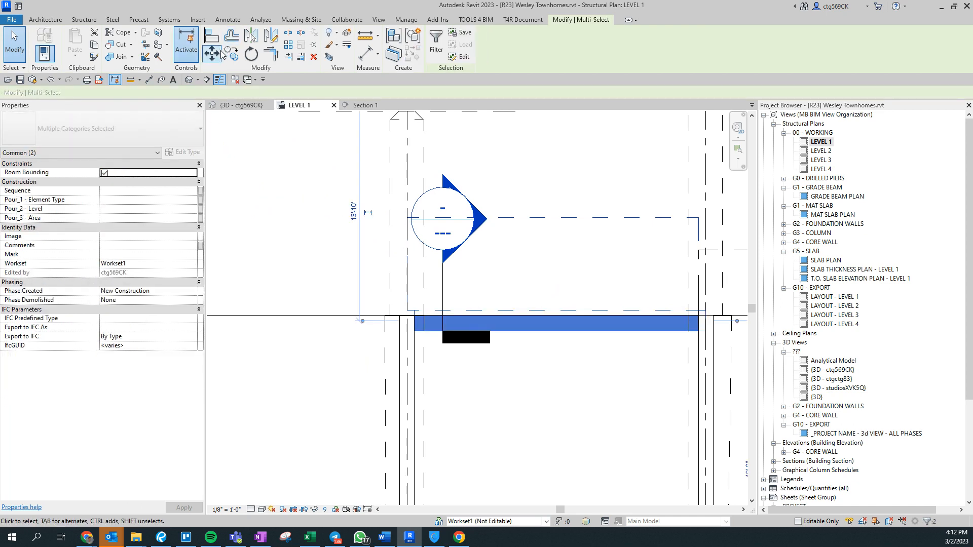
{"action": "key", "text": "c"}
{"action": "key", "text": "o"}
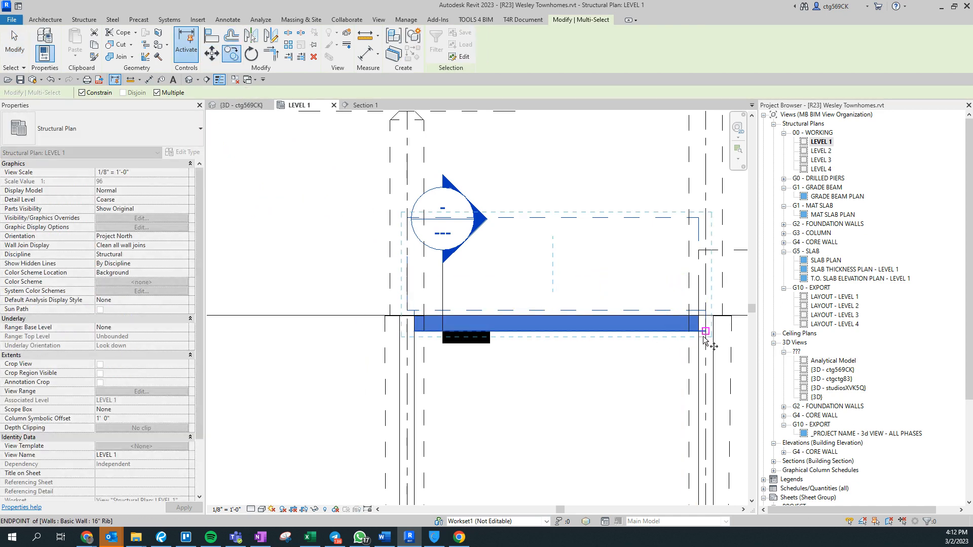
{"action": "mouse_move", "coordinate": [382, 329]}
{"action": "middle_mouse_down"}
{"action": "mouse_move", "coordinate": [560, 343]}
{"action": "mouse_move", "coordinate": [393, 334]}
{"action": "middle_mouse_up"}
{"action": "key", "text": "Escape"}
- Copy the 16" rib from between grids 1.3 and 1.4 into the neighbouring bay between grids 1.2 and 1.3
{"action": "left_click", "coordinate": [548, 237]}
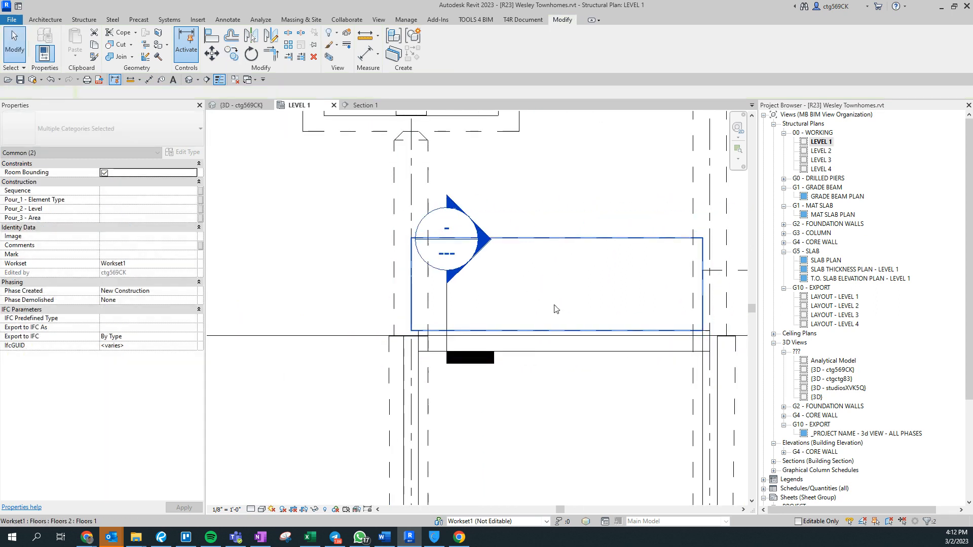
{"action": "left_click", "coordinate": [529, 347]}
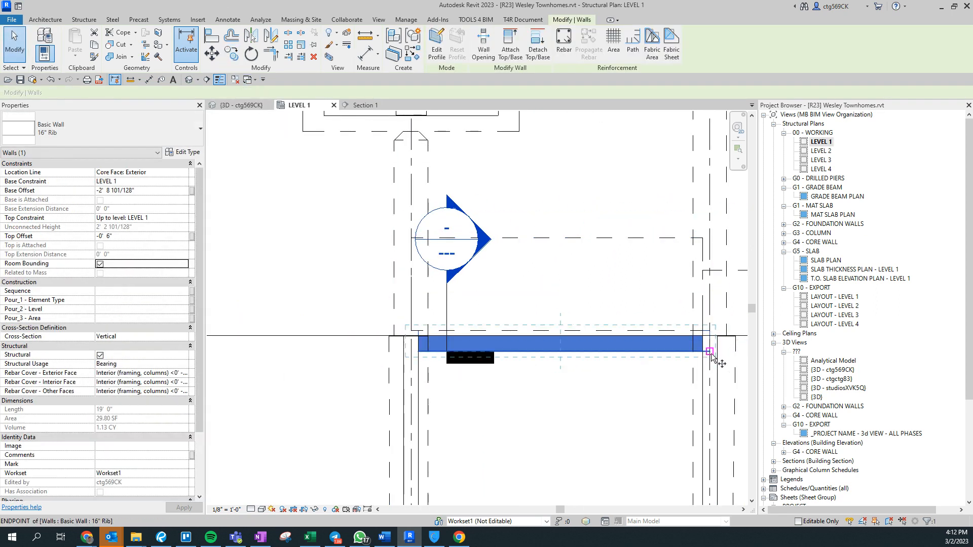
{"action": "key", "text": "c"}
{"action": "key", "text": "c"}
{"action": "left_click", "coordinate": [711, 350]}
{"action": "key", "text": "Escape"}
- Copy the slab thickening into the bay between grids 1.2 and 1.3 and reshape the copy's side edges
{"action": "left_click", "coordinate": [647, 238]}
{"action": "left_click", "coordinate": [231, 60]}
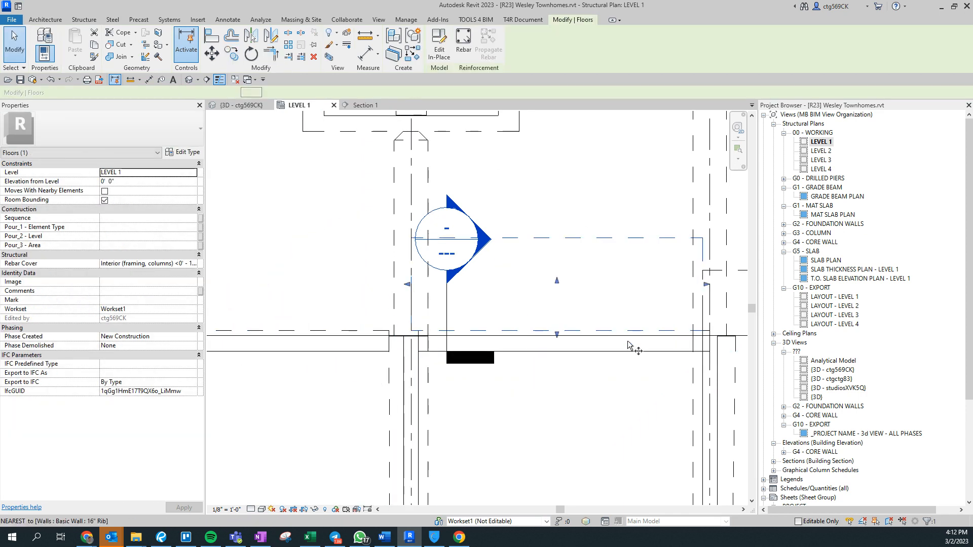
{"action": "left_click", "coordinate": [563, 210]}
{"action": "key", "text": "Escape"}
{"action": "scroll", "coordinate": [426, 193], "scroll_direction": "down", "scroll_amount": 2}
{"action": "left_click_drag", "start_coordinate": [414, 191], "coordinate": [284, 191]}
{"action": "left_click_drag", "start_coordinate": [588, 191], "coordinate": [395, 191]}
{"action": "key", "text": "Escape"}
- Move the Section 1 line into the bay between grids 1.2 and 1.3 so it cuts the copied rib, and open its view
{"action": "scroll", "coordinate": [444, 267], "scroll_direction": "up", "scroll_amount": 1}
{"action": "left_click", "coordinate": [437, 268]}
{"action": "left_click_drag", "start_coordinate": [437, 269], "coordinate": [266, 285]}
{"action": "middle_click_drag", "start_coordinate": [271, 263], "coordinate": [304, 308]}
{"action": "left_click_drag", "start_coordinate": [298, 287], "coordinate": [321, 215]}
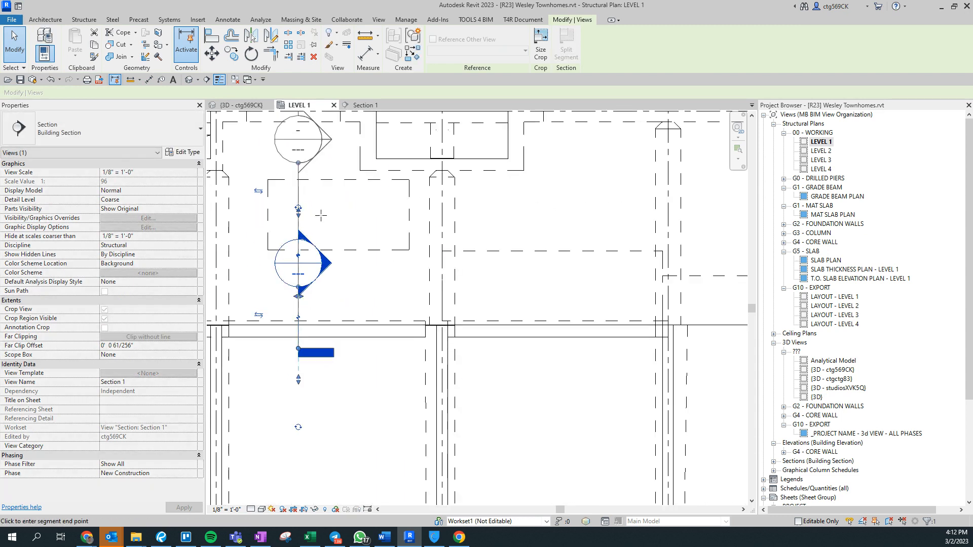
{"action": "left_click", "coordinate": [323, 249]}
{"action": "key", "text": "Escape"}
{"action": "double_click", "coordinate": [327, 147]}
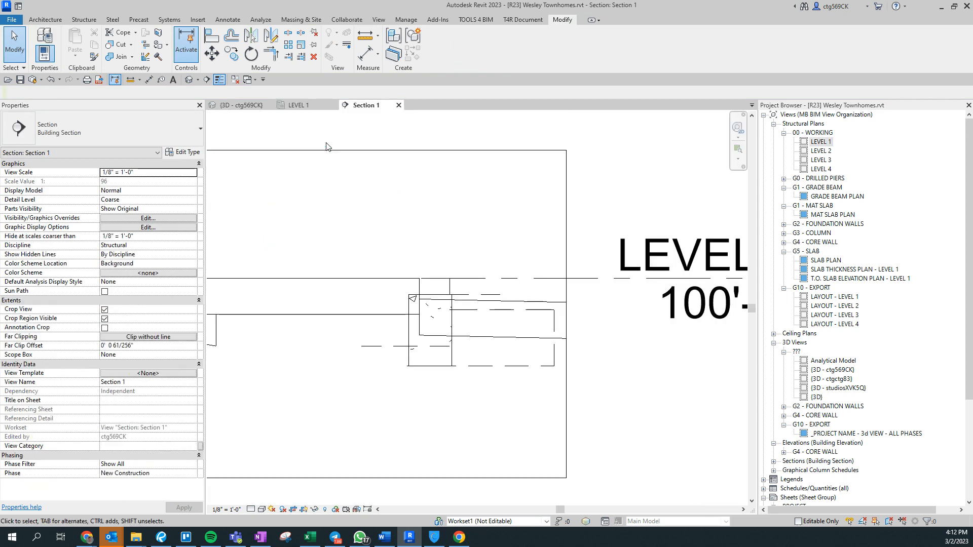
- Delete the old hidden-style detail lines around the rib in Section 1, filtering the wall out of the selection
{"action": "scroll", "coordinate": [422, 299], "scroll_direction": "up", "scroll_amount": 3}
{"action": "left_click_drag", "start_coordinate": [254, 192], "coordinate": [709, 457]}
{"action": "left_click", "coordinate": [928, 521]}
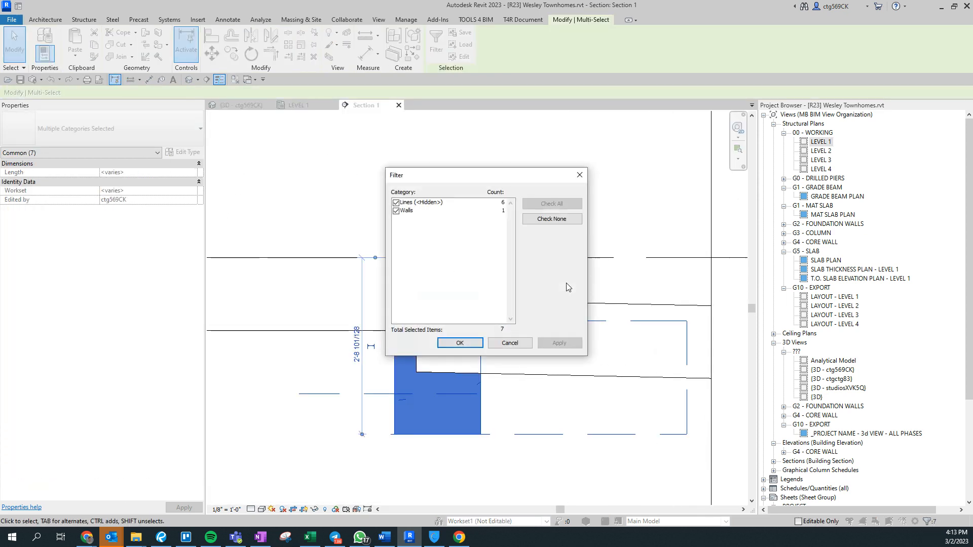
{"action": "left_click", "coordinate": [396, 211]}
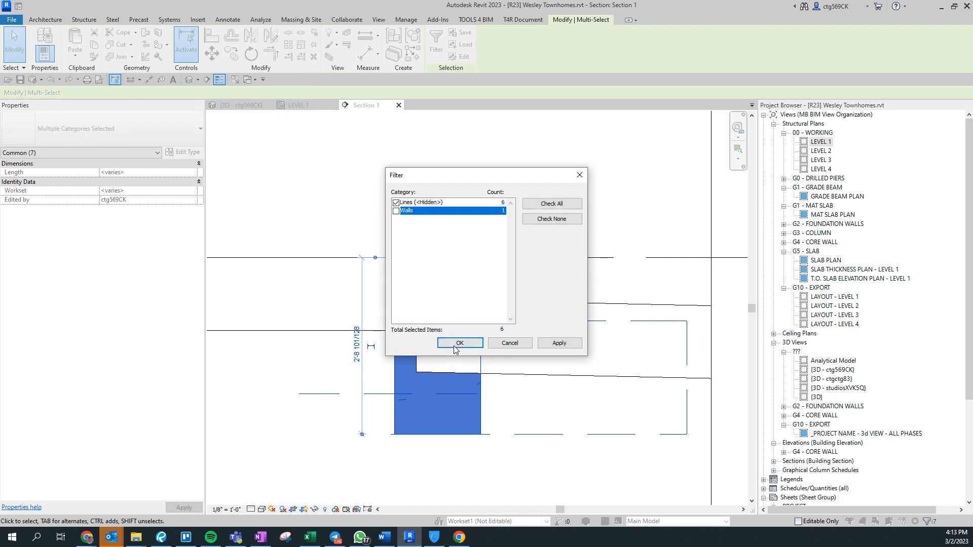
{"action": "left_click", "coordinate": [458, 343]}
- Switch to Revu, check the step heights on the building type 1 architectural slab plan, and return to Revit
{"action": "left_click", "coordinate": [240, 486]}
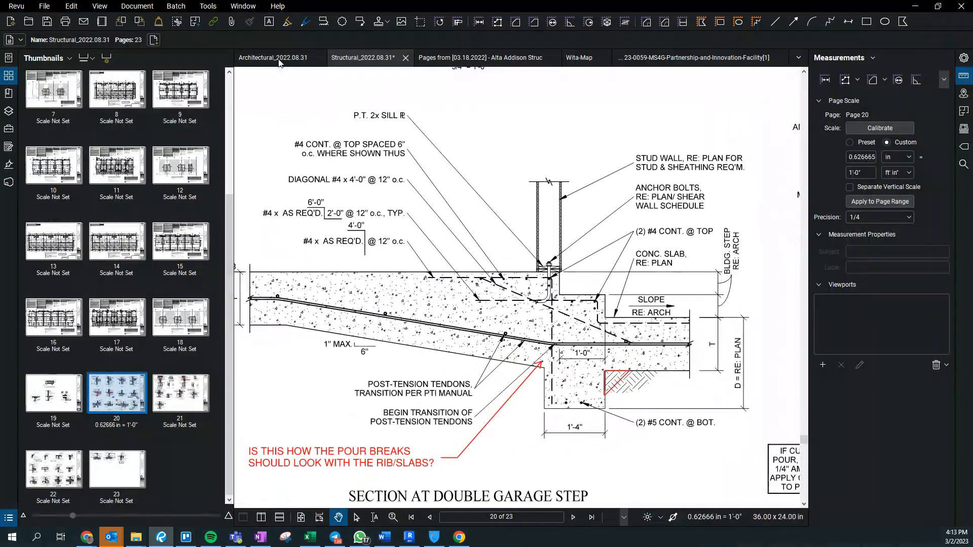
{"action": "left_click", "coordinate": [278, 60]}
{"action": "scroll", "coordinate": [358, 299], "scroll_direction": "up", "scroll_amount": 5}
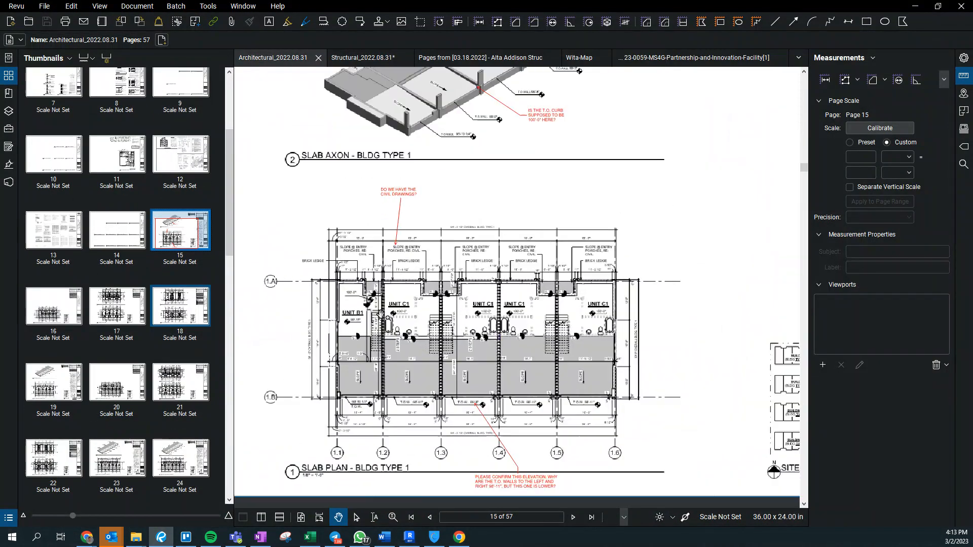
{"action": "left_click_drag", "start_coordinate": [461, 268], "coordinate": [481, 154]}
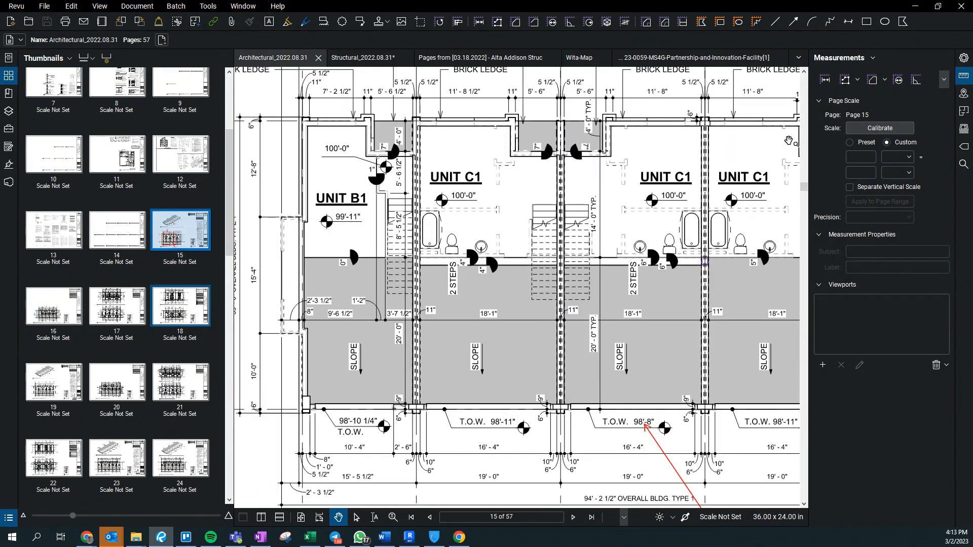
{"action": "left_click", "coordinate": [922, 5]}
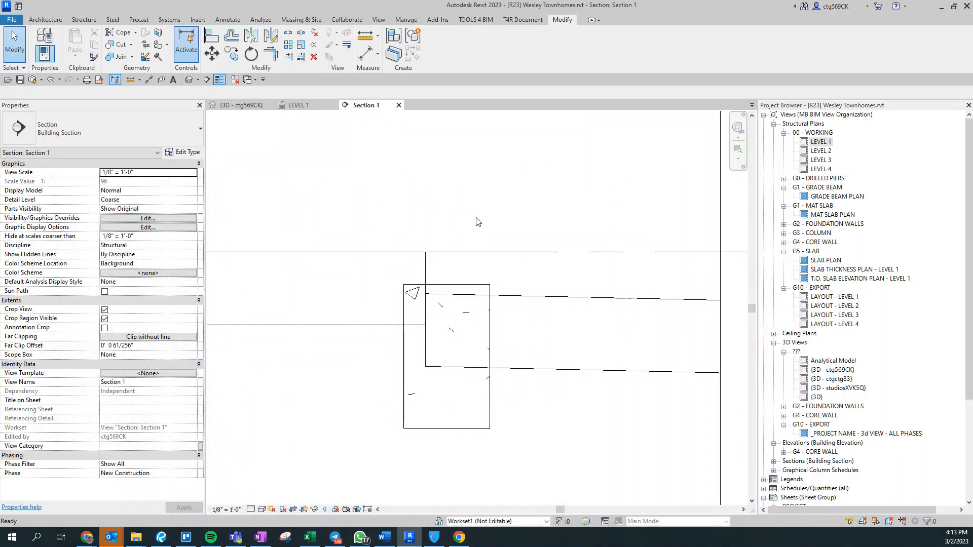
- Draw hidden-style detail lines 4" down from Level 1 at the rib's outer face and horizontally across above the rib
{"action": "key", "text": "d"}
{"action": "key", "text": "l"}
{"action": "scroll", "coordinate": [449, 265], "scroll_direction": "up", "scroll_amount": 2}
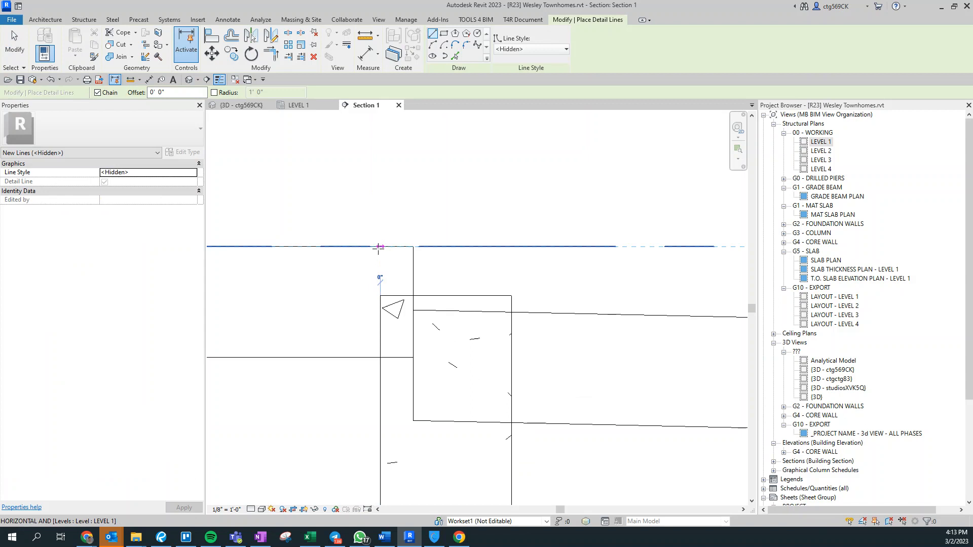
{"action": "left_click", "coordinate": [380, 247]}
{"action": "left_click", "coordinate": [381, 279]}
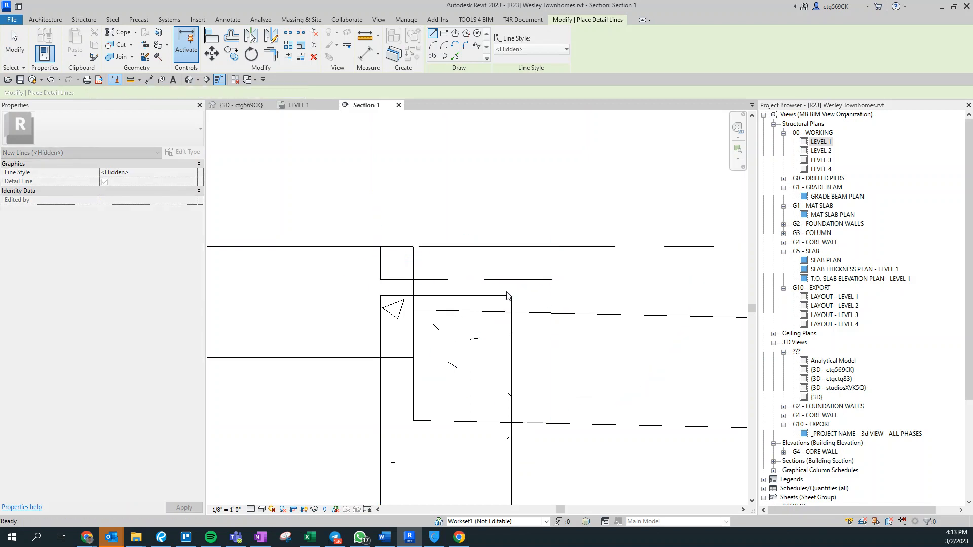
{"action": "key", "text": "Escape"}
{"action": "key", "text": "Escape"}
- Raise the top of the copied 16" rib to the horizontal detail line, giving a top offset of -0' 4"
{"action": "left_click", "coordinate": [436, 295]}
{"action": "left_click_drag", "start_coordinate": [445, 286], "coordinate": [445, 279]}
{"action": "scroll", "coordinate": [440, 277], "scroll_direction": "down", "scroll_amount": 3}
{"action": "key", "text": "Escape"}
- Draw detail lines 2' 1" down from the lower slab's top corner and horizontally across at the rib's bottom
{"action": "scroll", "coordinate": [428, 337], "scroll_direction": "up", "scroll_amount": 2}
{"action": "key", "text": "l"}
{"action": "left_click", "coordinate": [431, 254]}
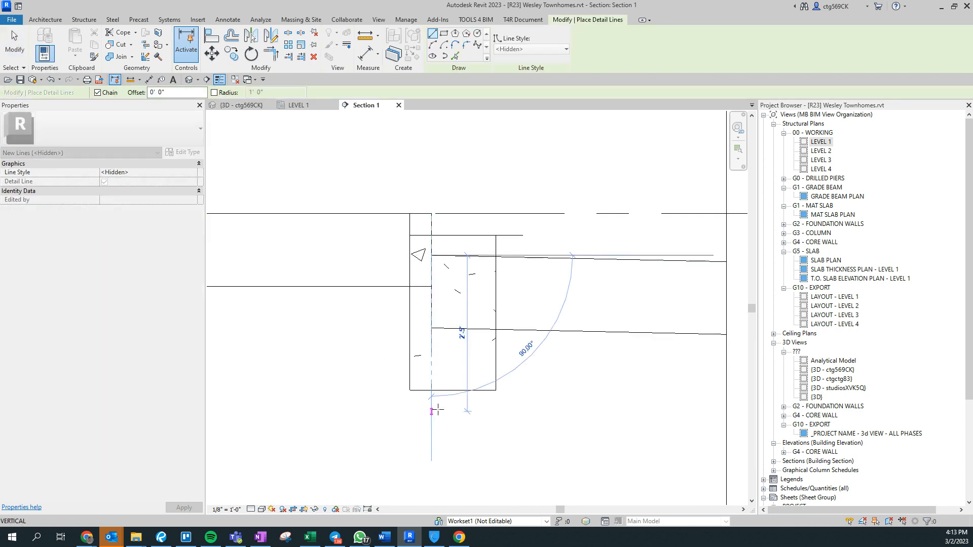
{"action": "type", "text": "2 1"}
{"action": "key", "text": "Return"}
{"action": "key", "text": "Escape"}
{"action": "key", "text": "Escape"}
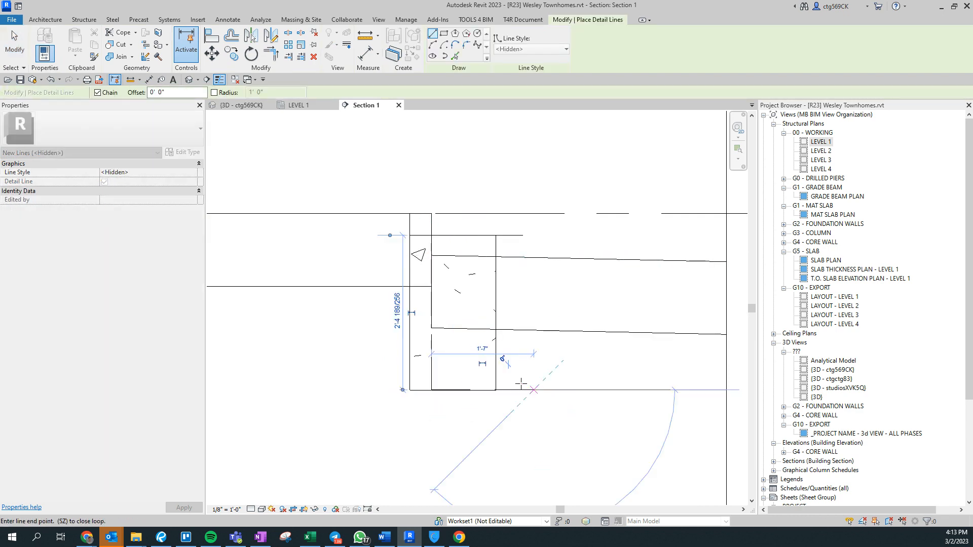
- Align the bottom of the copied 16" rib with the lower horizontal detail line
{"action": "scroll", "coordinate": [482, 392], "scroll_direction": "up", "scroll_amount": 2}
{"action": "left_click", "coordinate": [450, 390]}
{"action": "scroll", "coordinate": [450, 390], "scroll_direction": "up", "scroll_amount": 1}
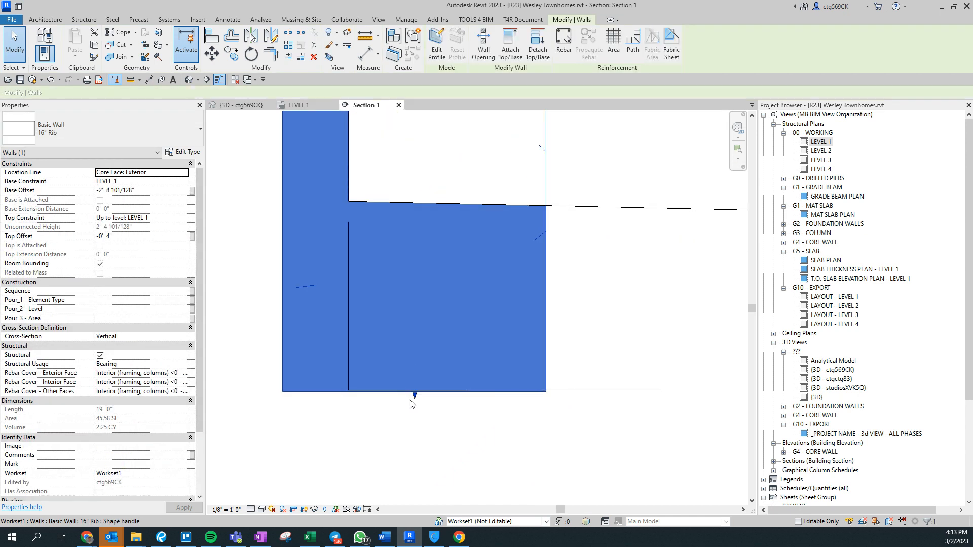
{"action": "left_click_drag", "start_coordinate": [416, 392], "coordinate": [415, 392]}
{"action": "scroll", "coordinate": [408, 408], "scroll_direction": "down", "scroll_amount": 2}
{"action": "key", "text": "Escape"}
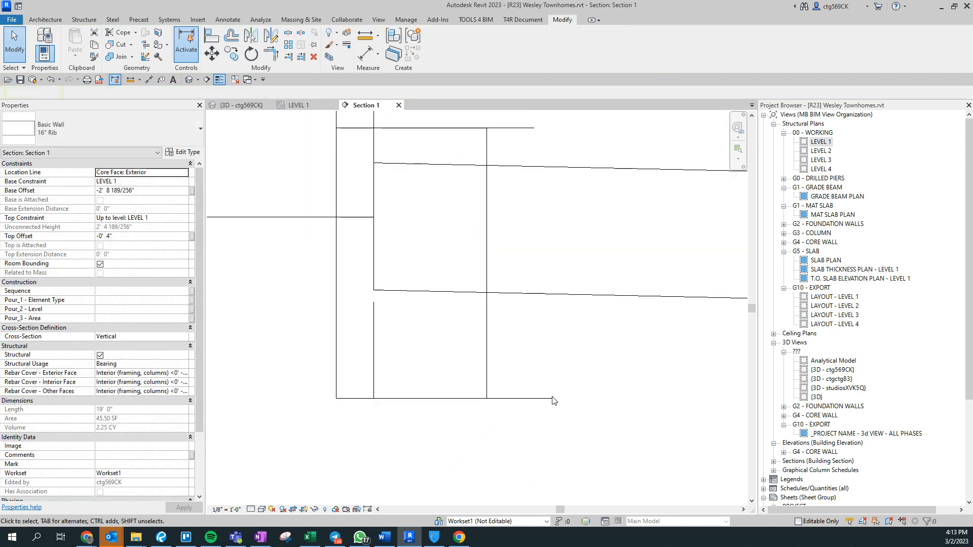
- Check the copied rib's base offset and the lower 13.5" PT slab's height offset in Section 1
{"action": "left_click", "coordinate": [482, 370]}
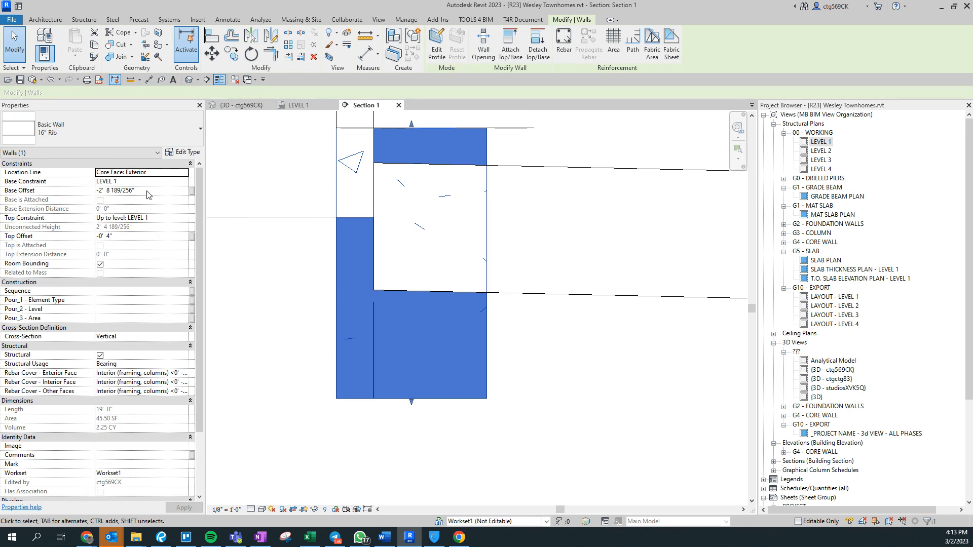
{"action": "scroll", "coordinate": [604, 357], "scroll_direction": "down", "scroll_amount": 2}
{"action": "middle_click_drag", "start_coordinate": [604, 357], "coordinate": [566, 371]}
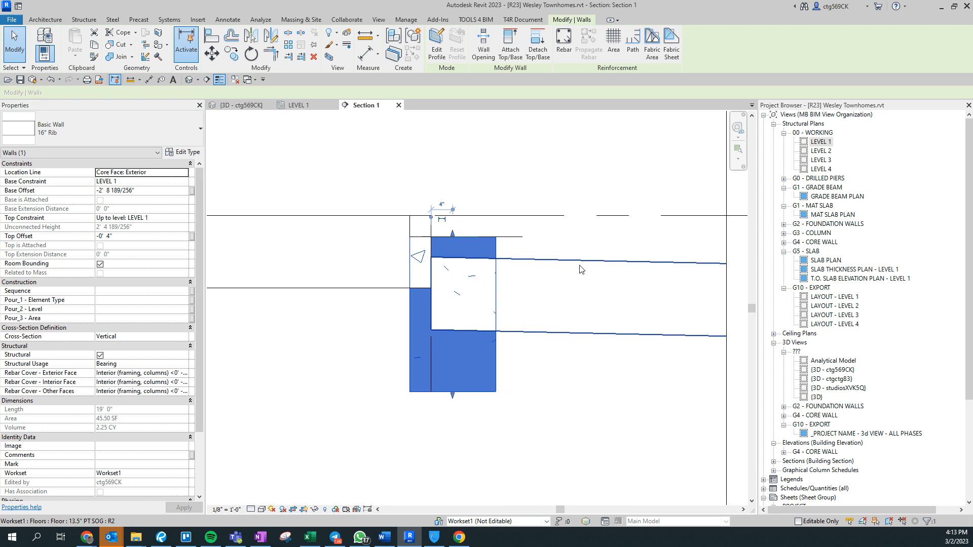
{"action": "left_click", "coordinate": [517, 314]}
{"action": "key", "text": "Escape"}
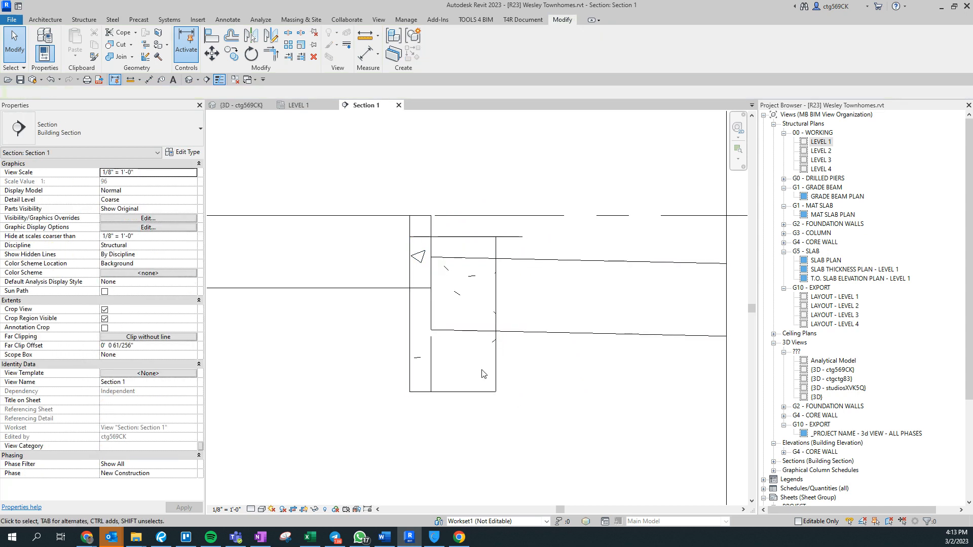
{"action": "left_click", "coordinate": [439, 257]}
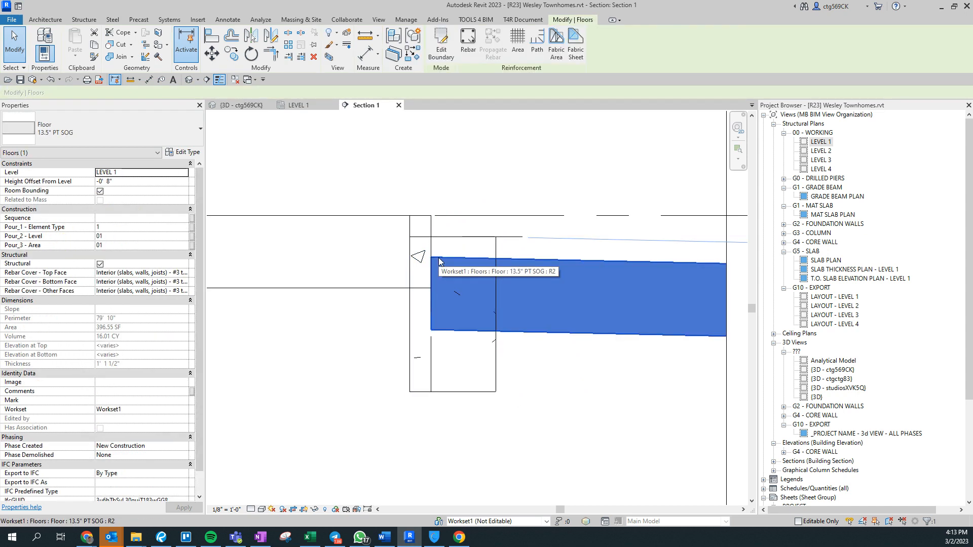
{"action": "left_click", "coordinate": [496, 367]}
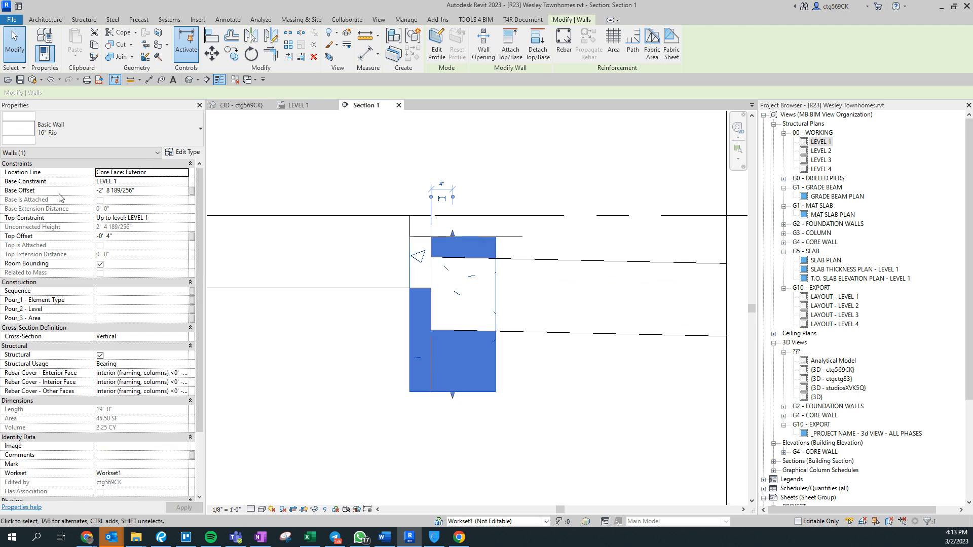
{"action": "left_click", "coordinate": [230, 196]}
- In the Level 1 plan, check the base offset of the rib between grids 1.3 and 1.4 and the adjoining garage slab's height offset
{"action": "left_click", "coordinate": [299, 105]}
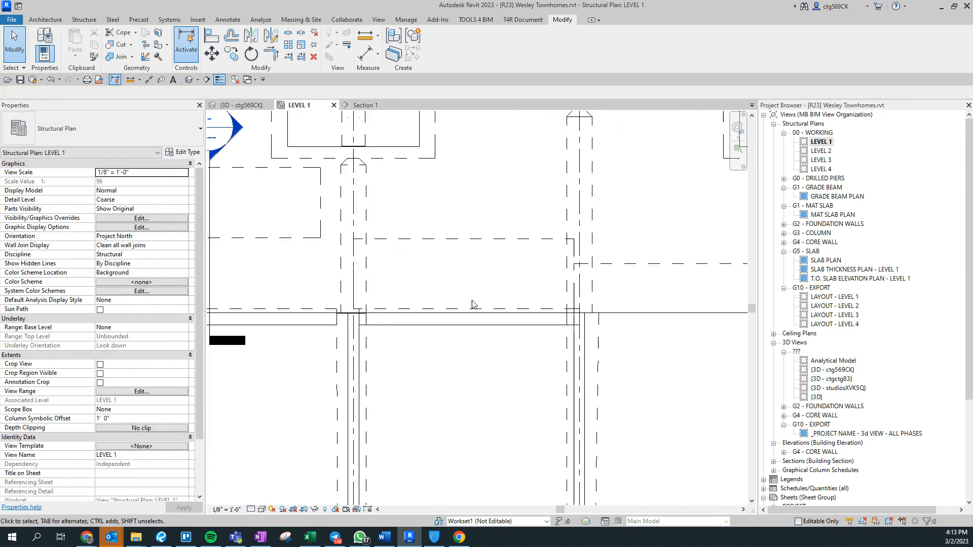
{"action": "left_click", "coordinate": [456, 324]}
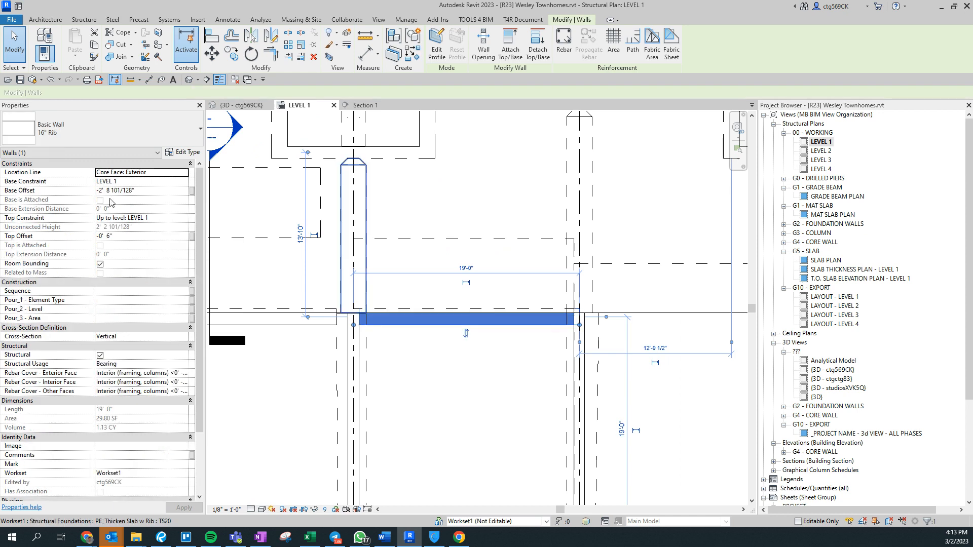
{"action": "left_click", "coordinate": [154, 191]}
{"action": "left_click", "coordinate": [390, 350]}
{"action": "middle_click_drag", "start_coordinate": [417, 280], "coordinate": [416, 146]}
{"action": "left_click", "coordinate": [479, 423]}
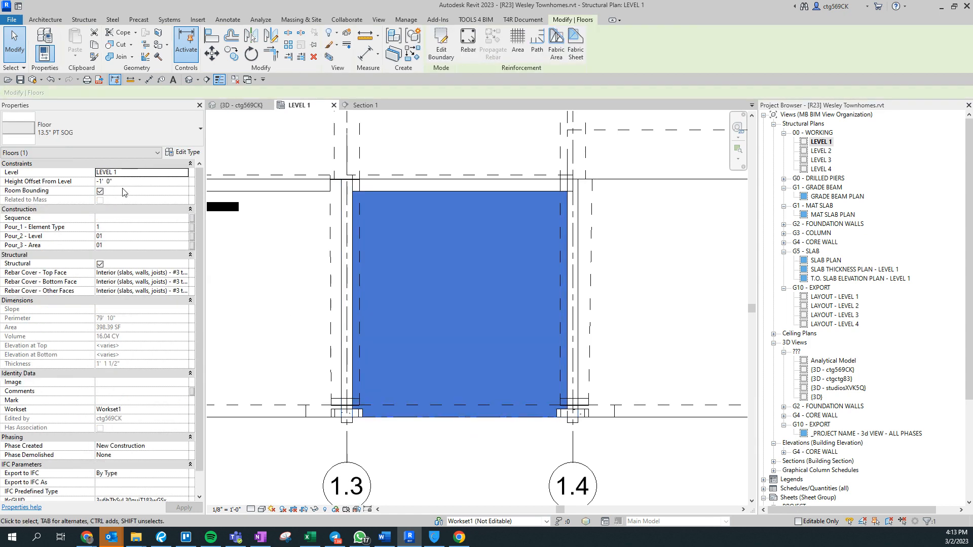
- Set the base offset of the 16" rib between grids 1.3 and 1.4 to -3' 1"
{"action": "middle_click_drag", "start_coordinate": [428, 207], "coordinate": [408, 248]}
{"action": "left_click", "coordinate": [408, 248]}
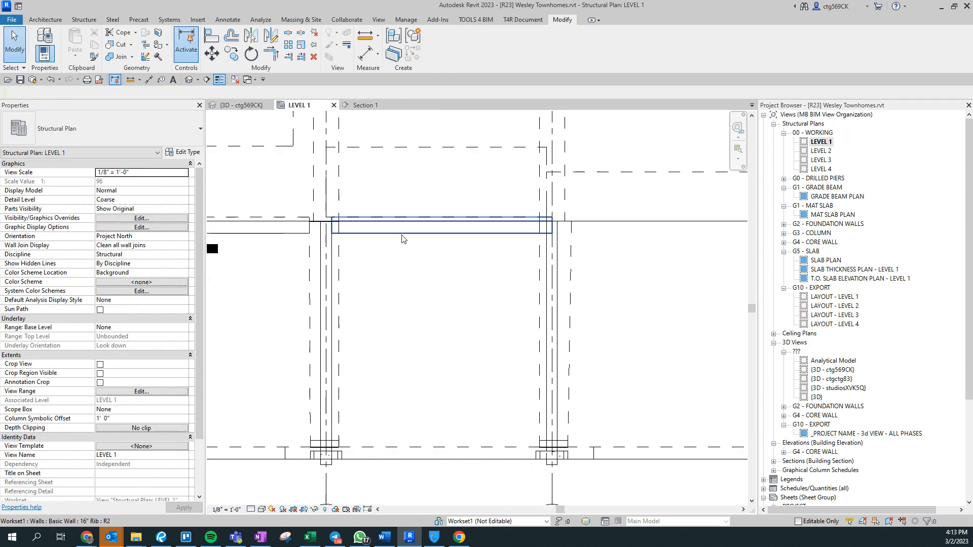
{"action": "left_click", "coordinate": [402, 238]}
{"action": "left_click", "coordinate": [166, 191]}
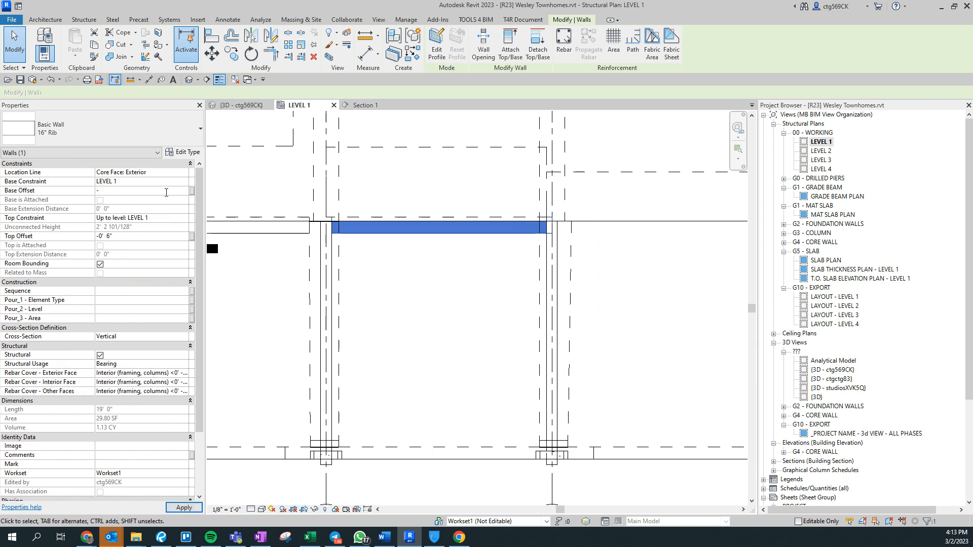
{"action": "middle_click_drag", "start_coordinate": [406, 216], "coordinate": [654, 267]}
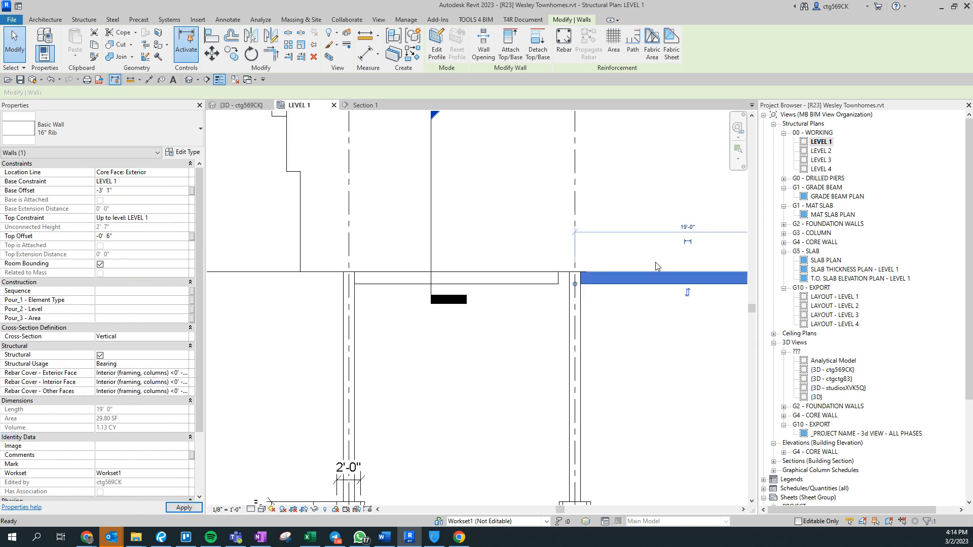
{"action": "key", "text": "Escape"}
- Open Section 1 from its section mark in the Level 1 plan and view the garage step
{"action": "middle_click_drag", "start_coordinate": [454, 274], "coordinate": [445, 362]}
{"action": "double_click", "coordinate": [445, 184]}
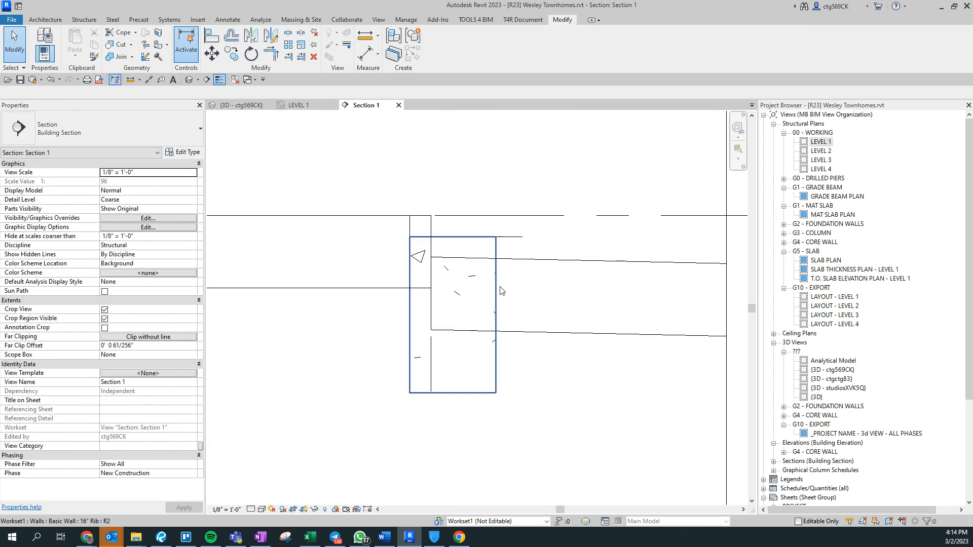
{"action": "scroll", "coordinate": [473, 308], "scroll_direction": "up", "scroll_amount": 2}
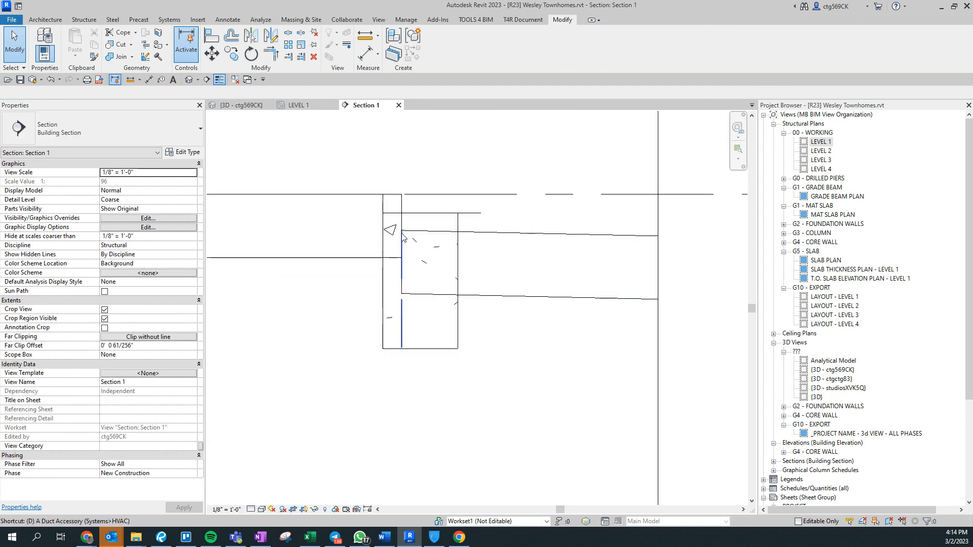
{"action": "key", "text": "l"}
{"action": "left_click", "coordinate": [438, 234]}
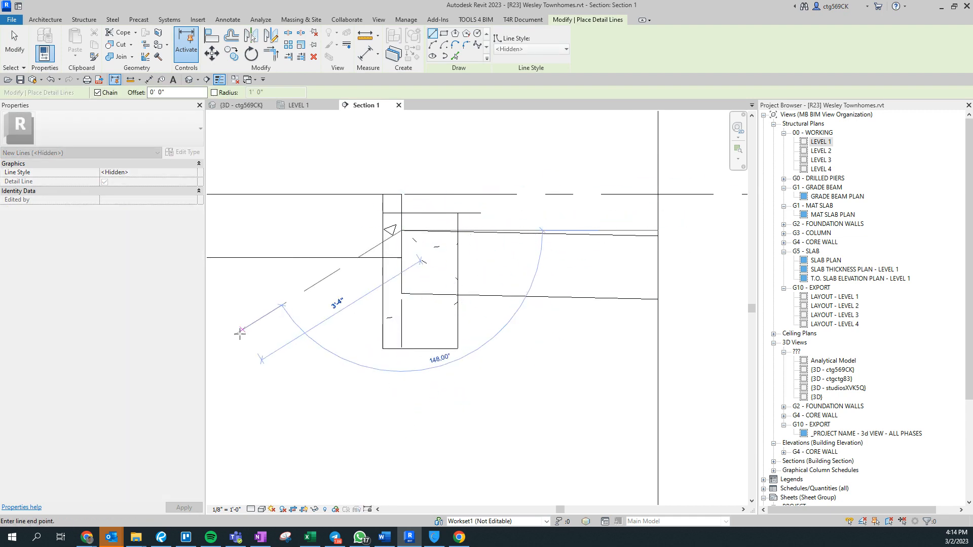
{"action": "key", "text": "Escape"}
{"action": "key", "text": "Escape"}
- Stretch the end of the sloped slab thickening to the near face of the 16" rib in Section 1
{"action": "scroll", "coordinate": [380, 243], "scroll_direction": "down", "scroll_amount": 3}
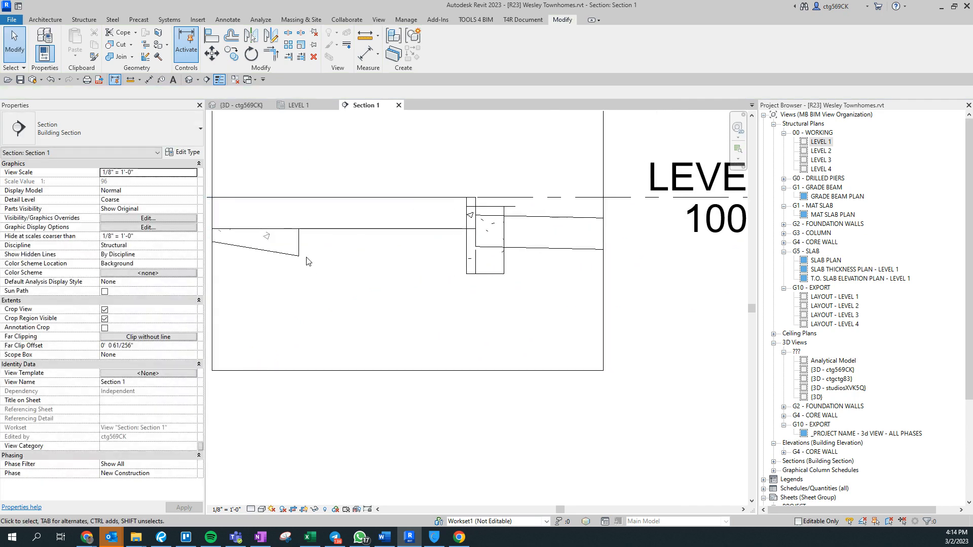
{"action": "left_click", "coordinate": [262, 256]}
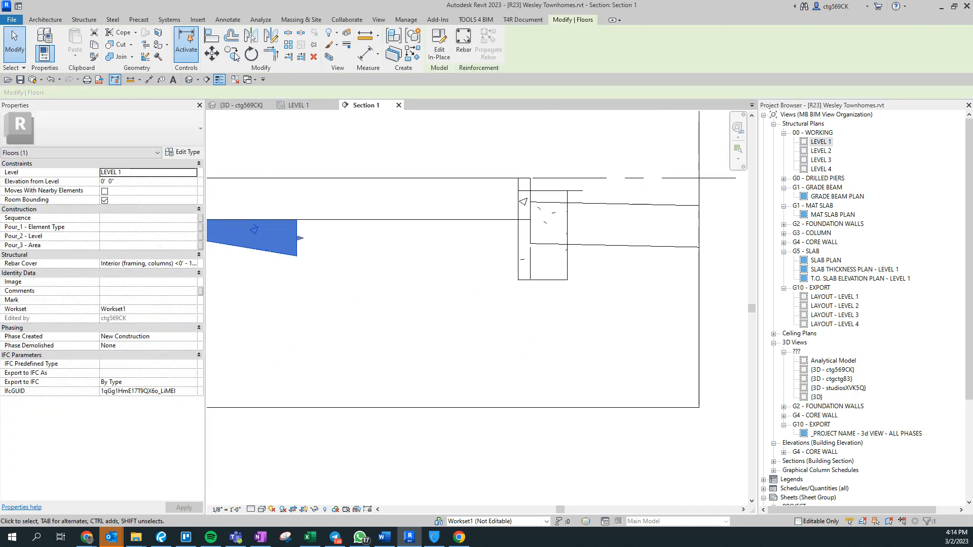
{"action": "left_click_drag", "start_coordinate": [294, 220], "coordinate": [515, 220]}
{"action": "scroll", "coordinate": [516, 260], "scroll_direction": "up", "scroll_amount": 2}
{"action": "middle_click_drag", "start_coordinate": [510, 284], "coordinate": [504, 339]}
{"action": "key", "text": "Escape"}
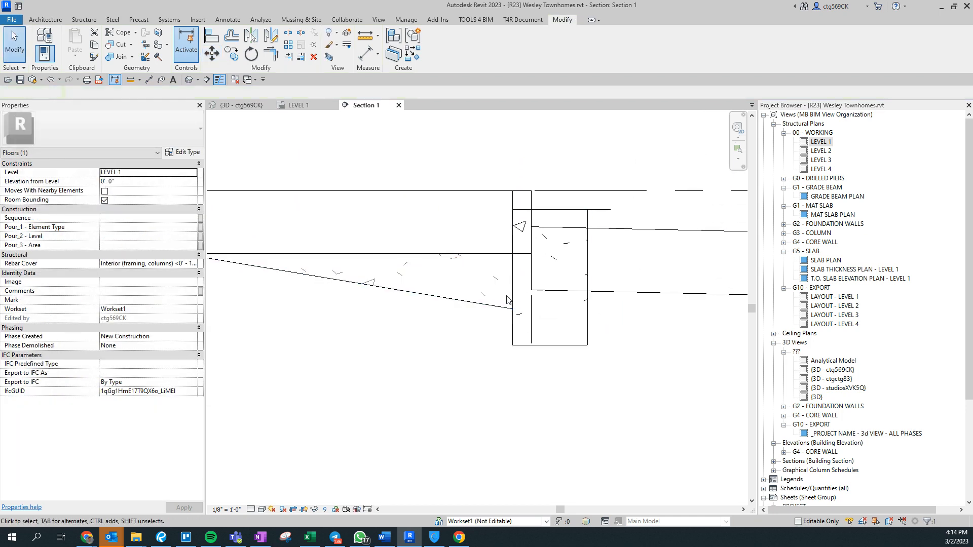
{"action": "key", "text": "d"}
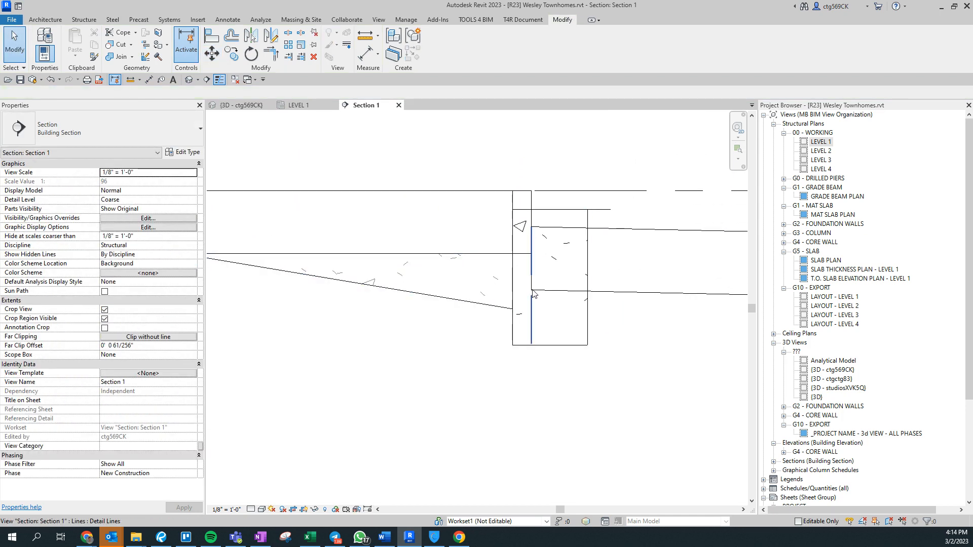
{"action": "key", "text": "l"}
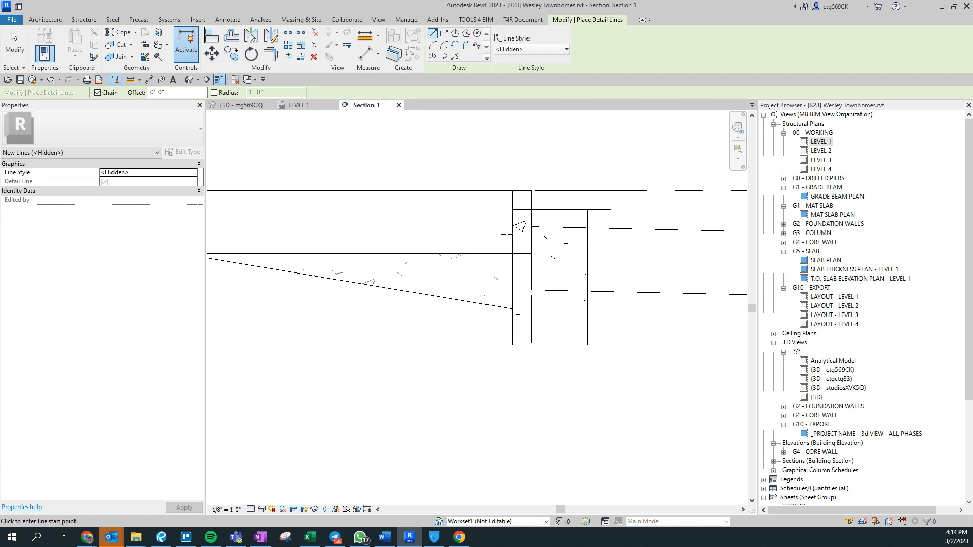
{"action": "key", "text": "Escape"}
{"action": "key", "text": "Escape"}
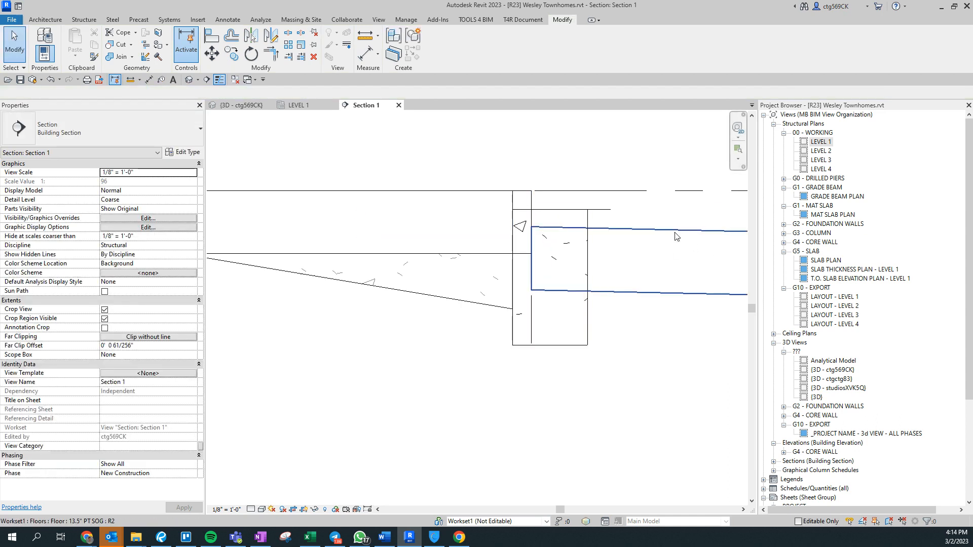
- Check the lower slab's height offset and draw detail lines down from the upper slab's top and about 2' 1" horizontally to the rib
{"action": "left_click", "coordinate": [676, 236]}
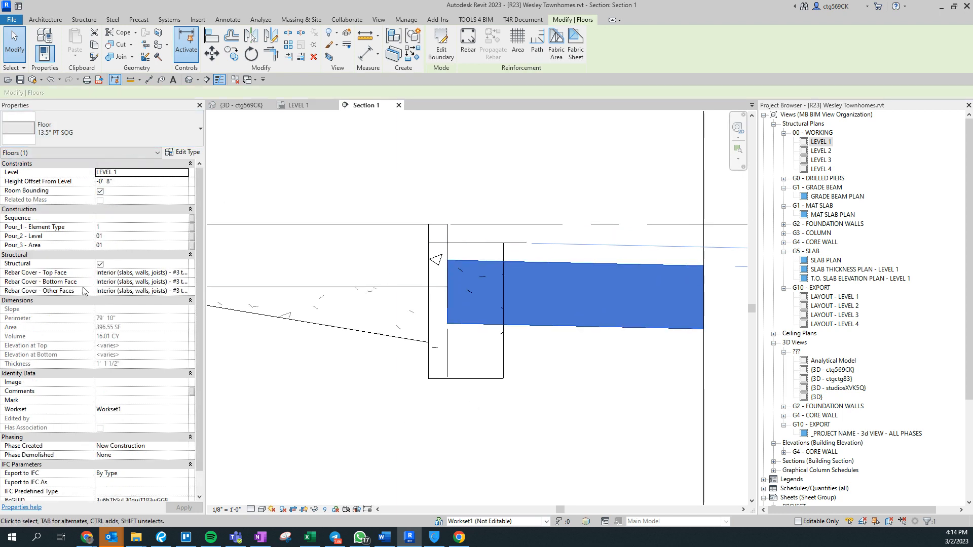
{"action": "left_click", "coordinate": [411, 159]}
{"action": "middle_click_drag", "start_coordinate": [317, 214], "coordinate": [361, 198]}
{"action": "key", "text": "d"}
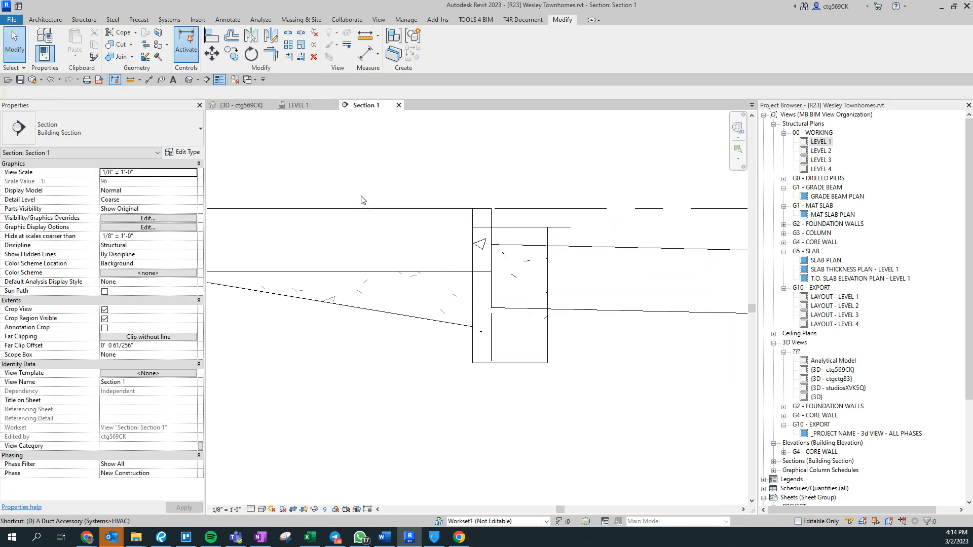
{"action": "key", "text": "l"}
{"action": "left_click", "coordinate": [364, 208]}
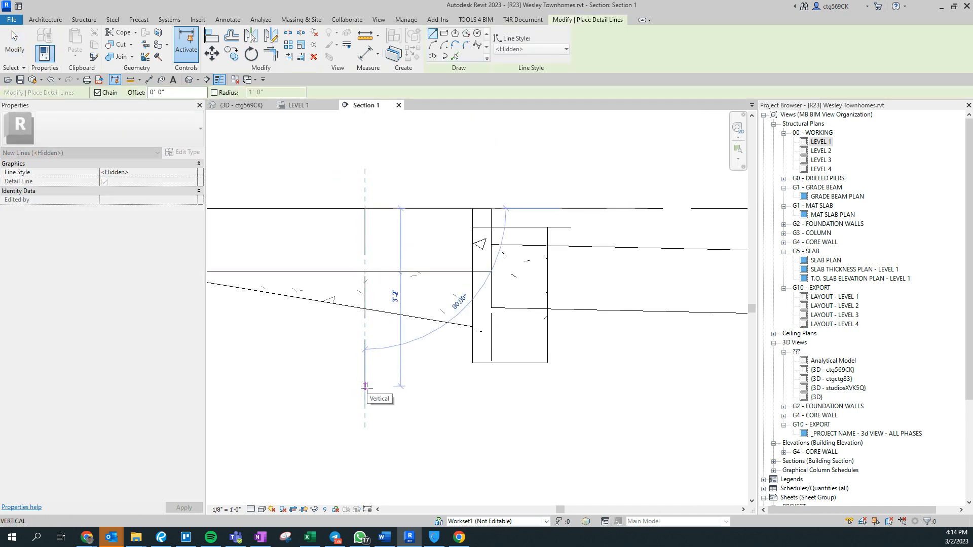
{"action": "key", "text": "Return"}
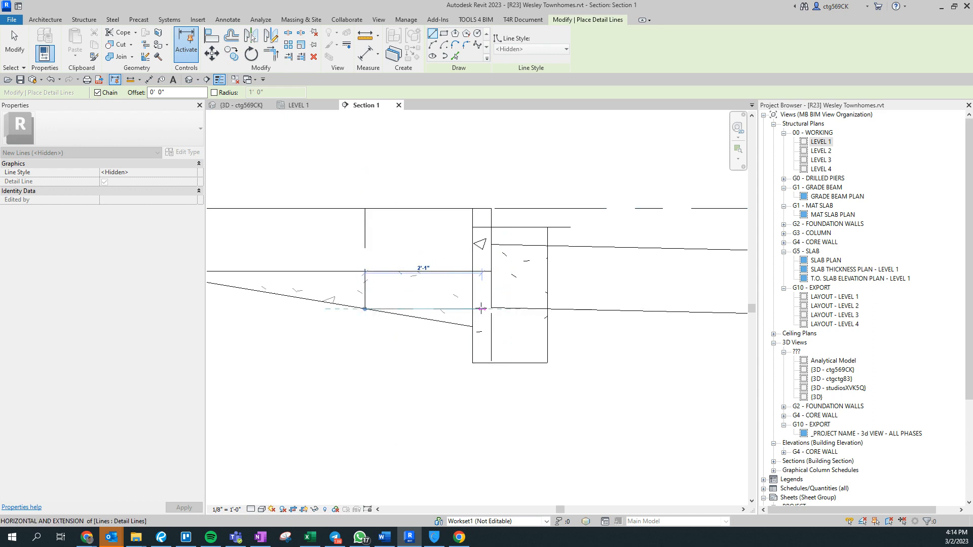
{"action": "key", "text": "Escape"}
{"action": "key", "text": "Escape"}
- Edit the in-place thickening's extrusion, moving its sloped edge up to where the horizontal detail line meets the rib's face
{"action": "left_click", "coordinate": [426, 321]}
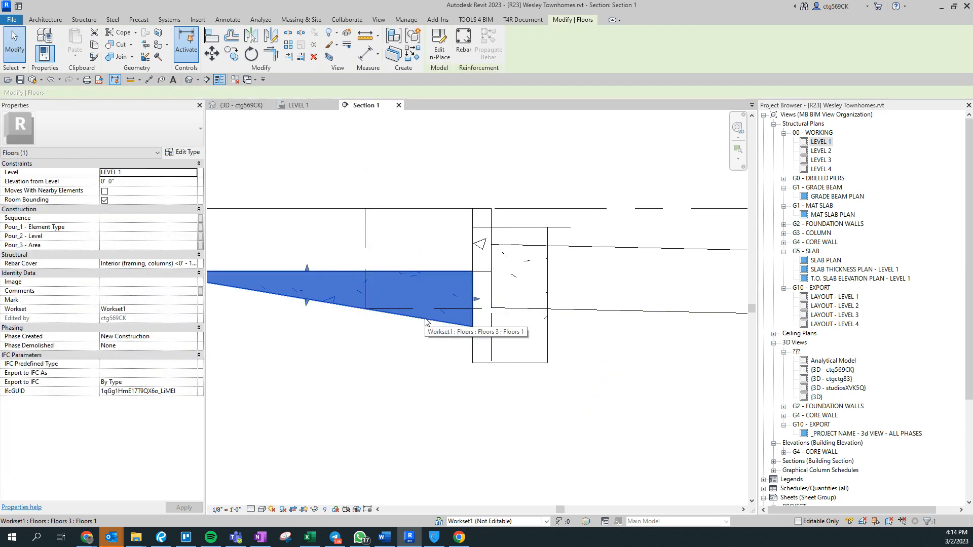
{"action": "double_click", "coordinate": [426, 322]}
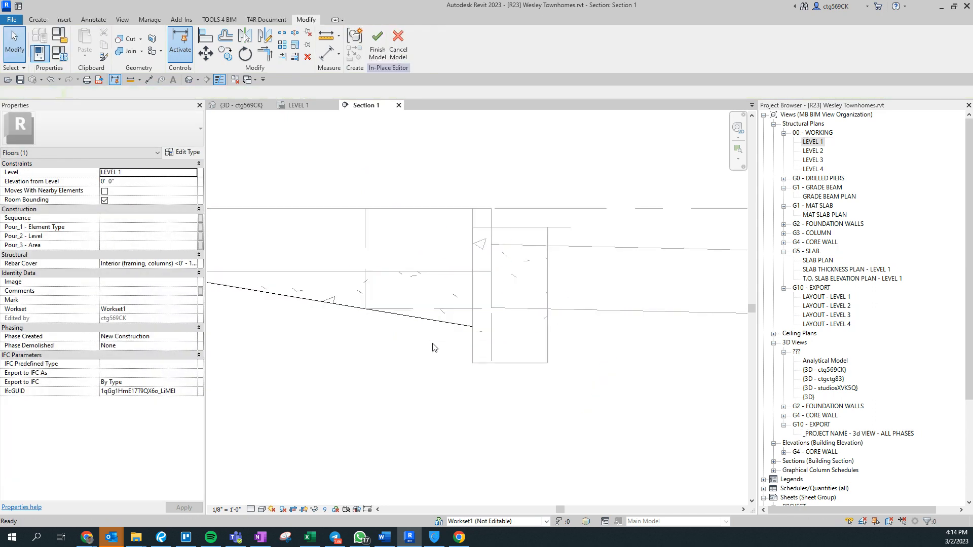
{"action": "left_click", "coordinate": [458, 325]}
{"action": "double_click", "coordinate": [458, 324]}
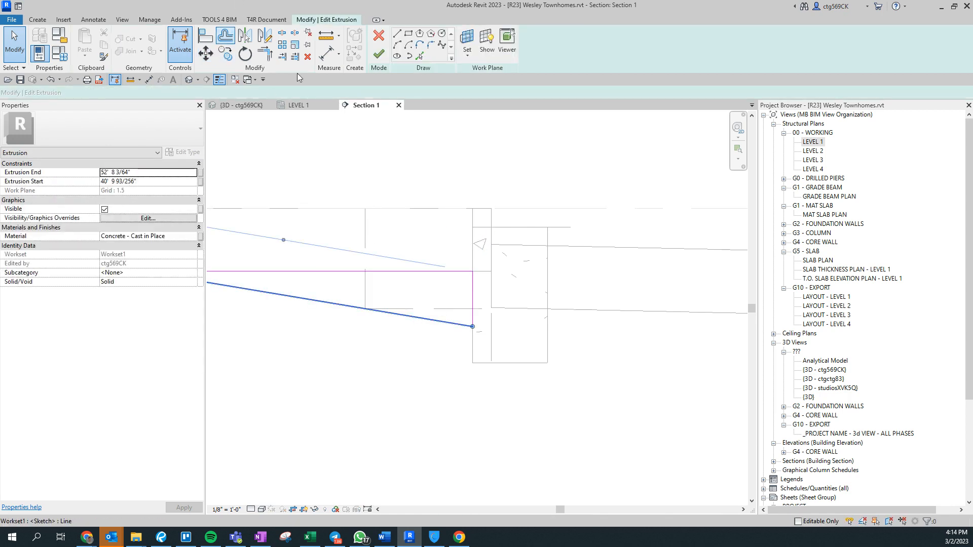
{"action": "key", "text": "m"}
{"action": "key", "text": "v"}
{"action": "left_click", "coordinate": [472, 327]}
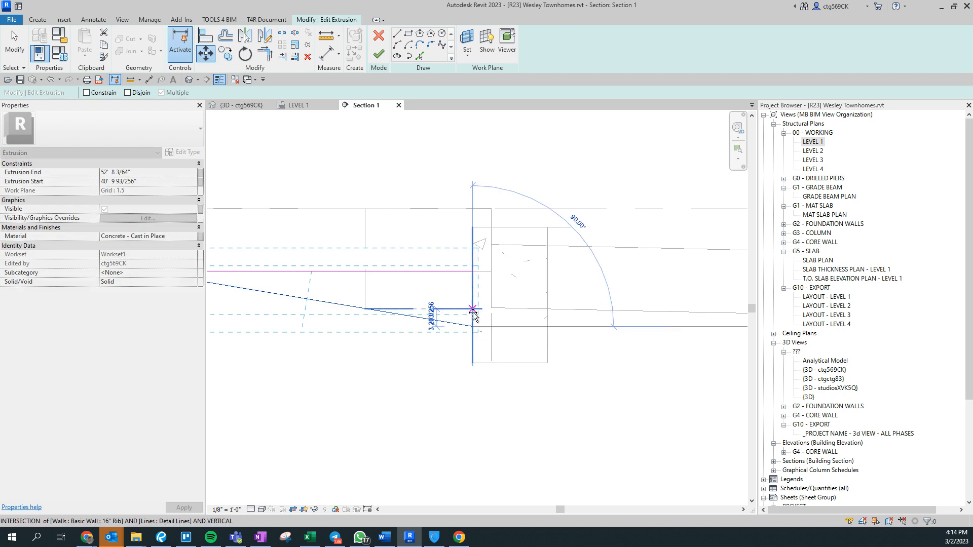
{"action": "left_click", "coordinate": [472, 309]}
{"action": "left_click", "coordinate": [378, 53]}
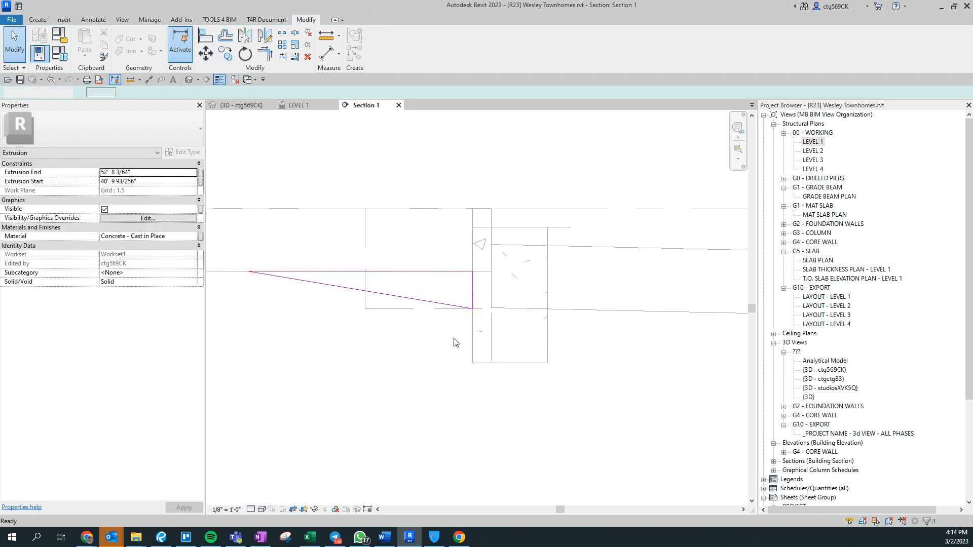
{"action": "left_click", "coordinate": [552, 57]}
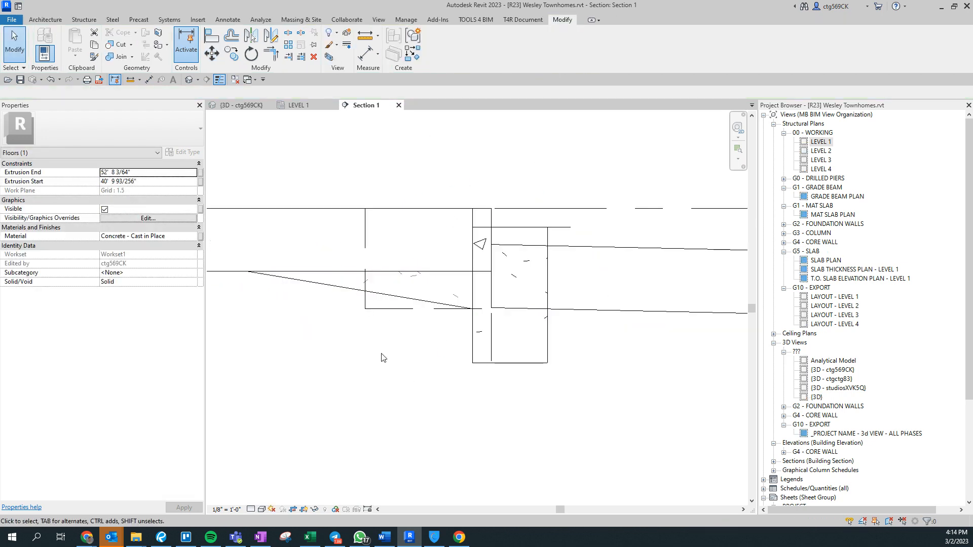
- Join the geometry of the sloped thickening, the 16" rib and the adjoining 13.5" PT slabs in Section 1
{"action": "left_click", "coordinate": [118, 57]}
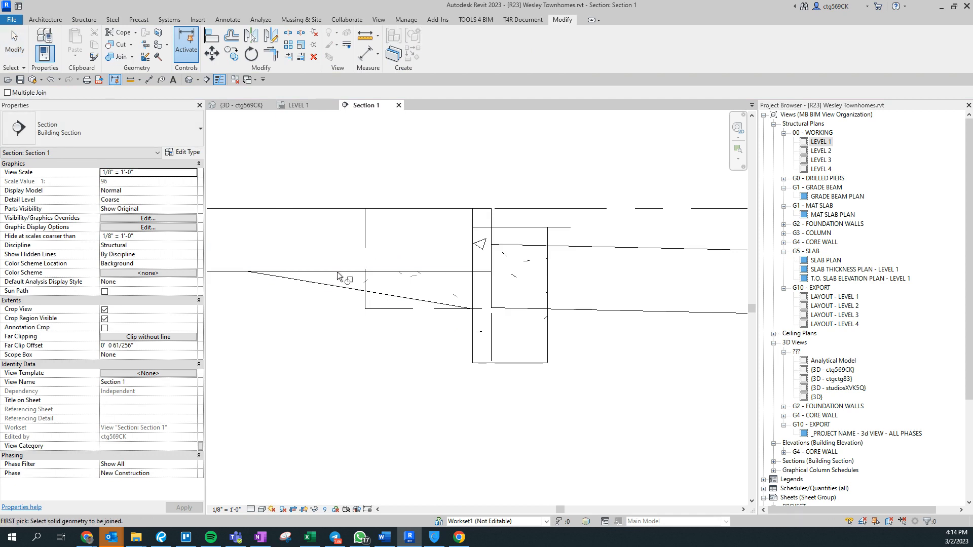
{"action": "left_click", "coordinate": [304, 279]}
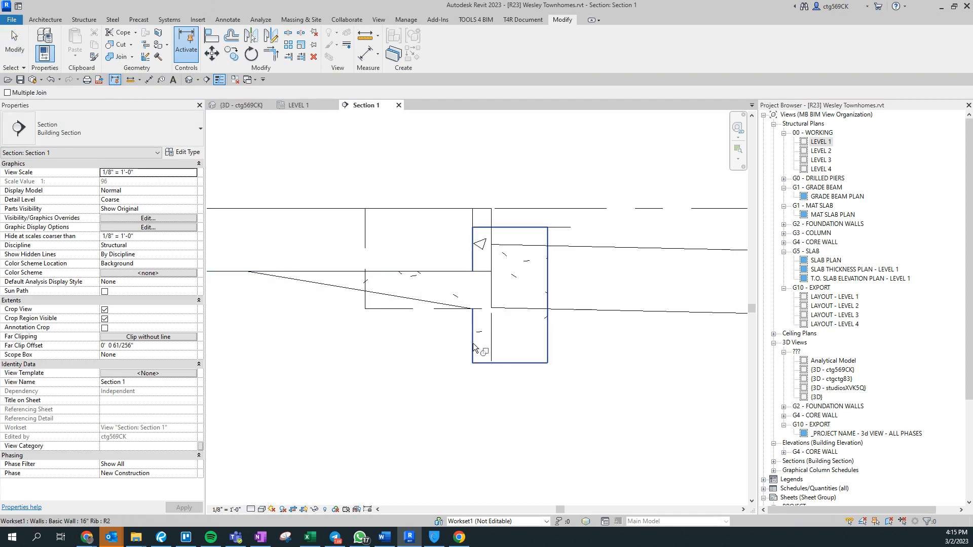
{"action": "left_click", "coordinate": [478, 336]}
{"action": "key", "text": "Escape"}
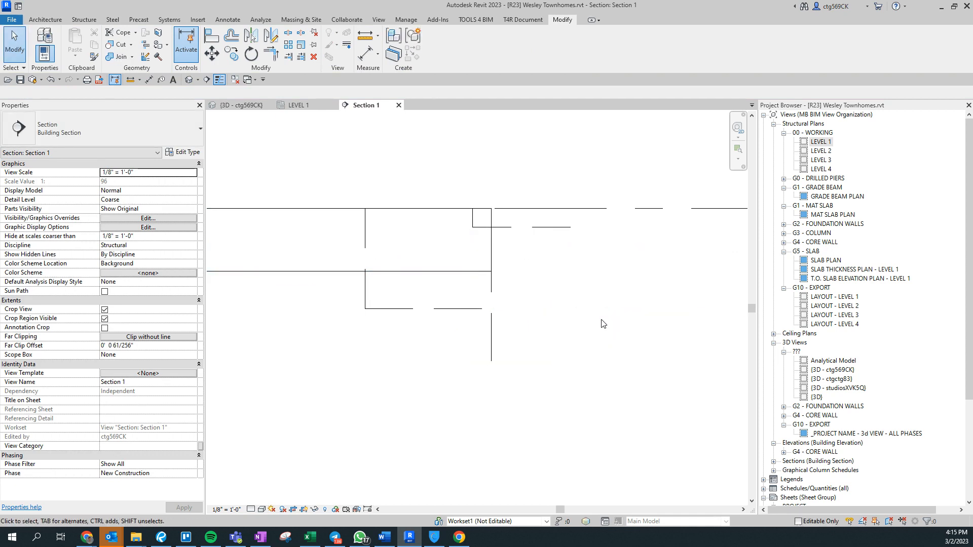
{"action": "left_click", "coordinate": [127, 56]}
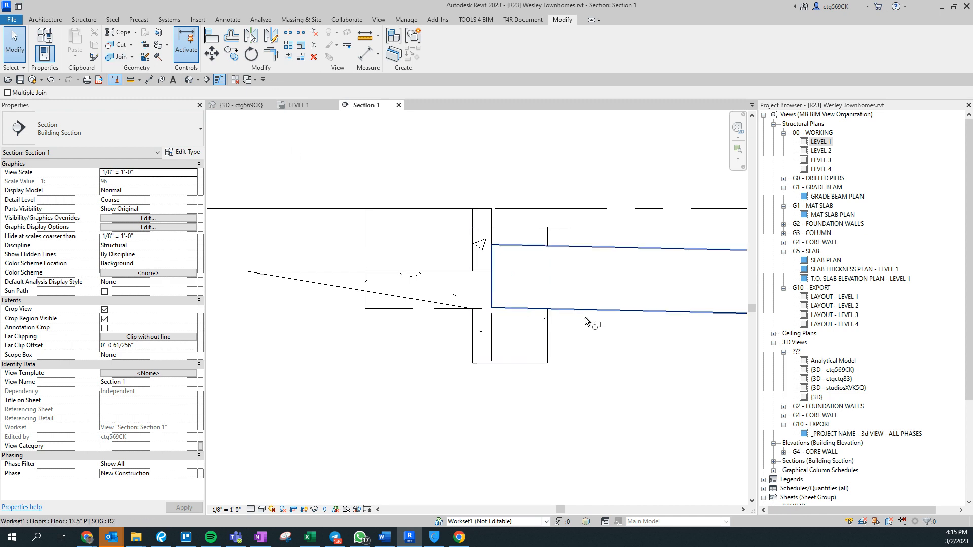
{"action": "left_click", "coordinate": [348, 212]}
{"action": "left_click", "coordinate": [474, 248]}
{"action": "key", "text": "Escape"}
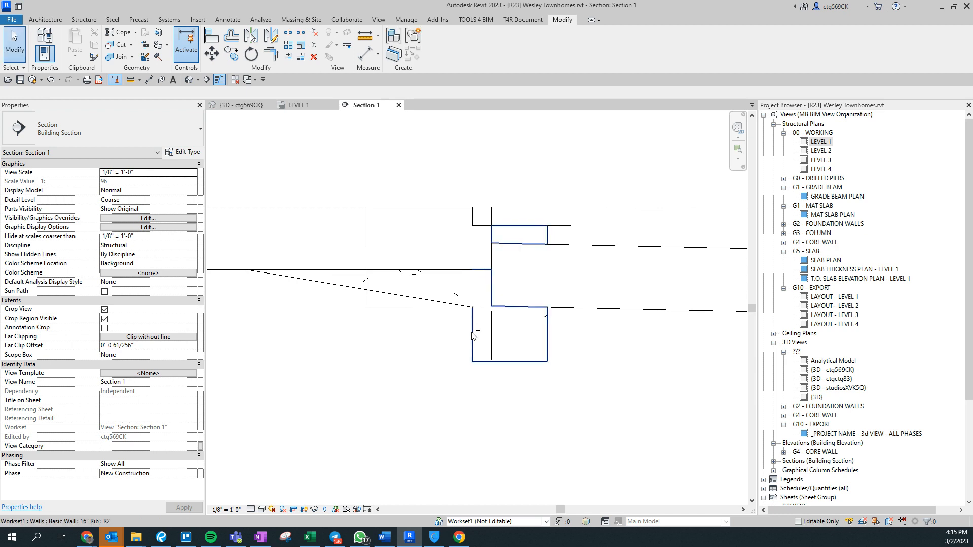
{"action": "left_click", "coordinate": [468, 342]}
{"action": "left_click", "coordinate": [430, 301]}
{"action": "key", "text": "Escape"}
- Glance at the Level 1 plan, return to Section 1 and display it with shaded surfaces
{"action": "key", "text": "ctrl+Tab"}
{"action": "key", "text": "ctrl+Tab"}
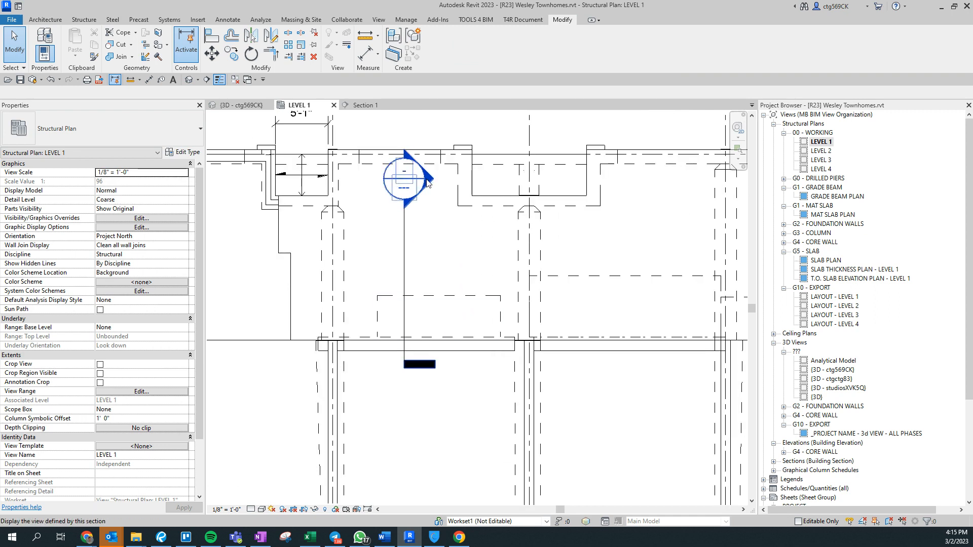
{"action": "key", "text": "ctrl+Tab"}
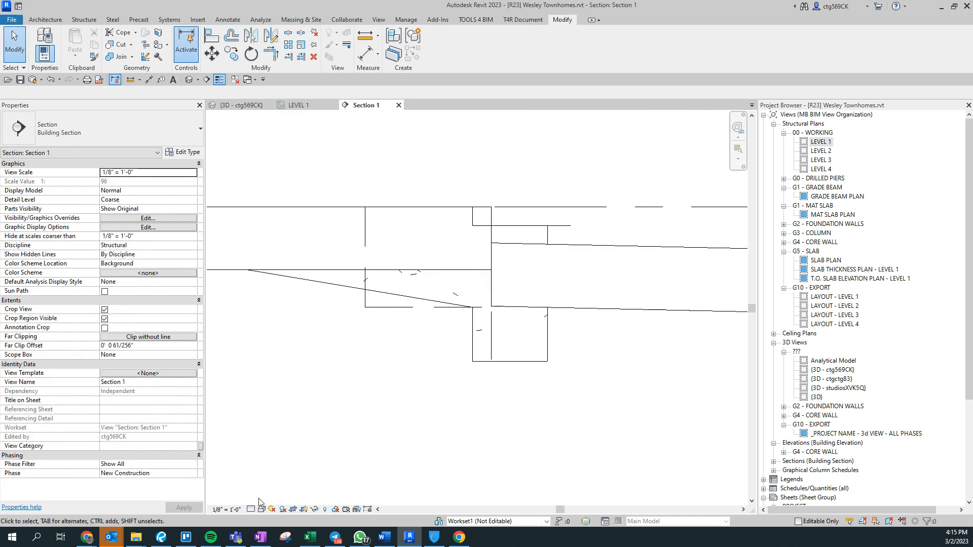
{"action": "left_click", "coordinate": [260, 511]}
{"action": "left_click", "coordinate": [283, 478]}
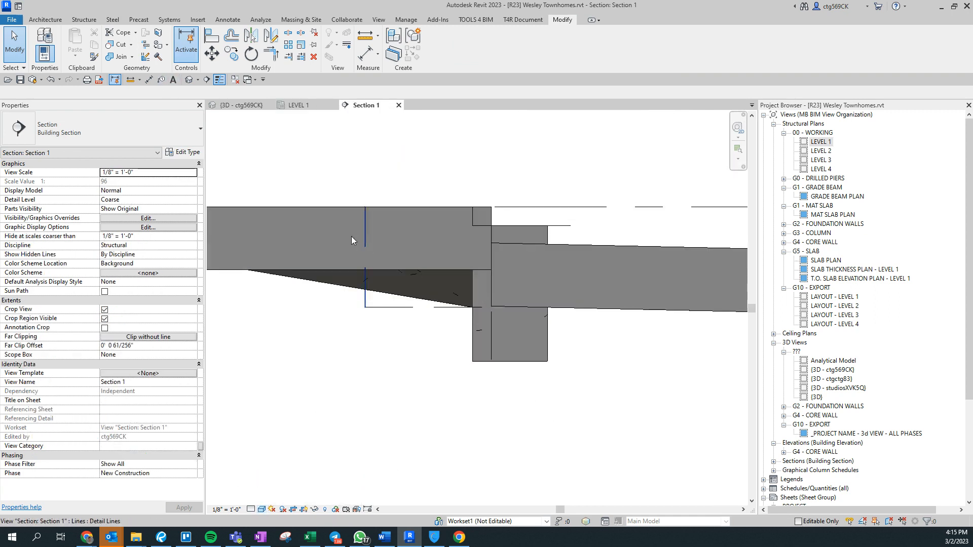
- Join the 16" rib with the sloped slab thickening in the shaded section
{"action": "left_click", "coordinate": [470, 336]}
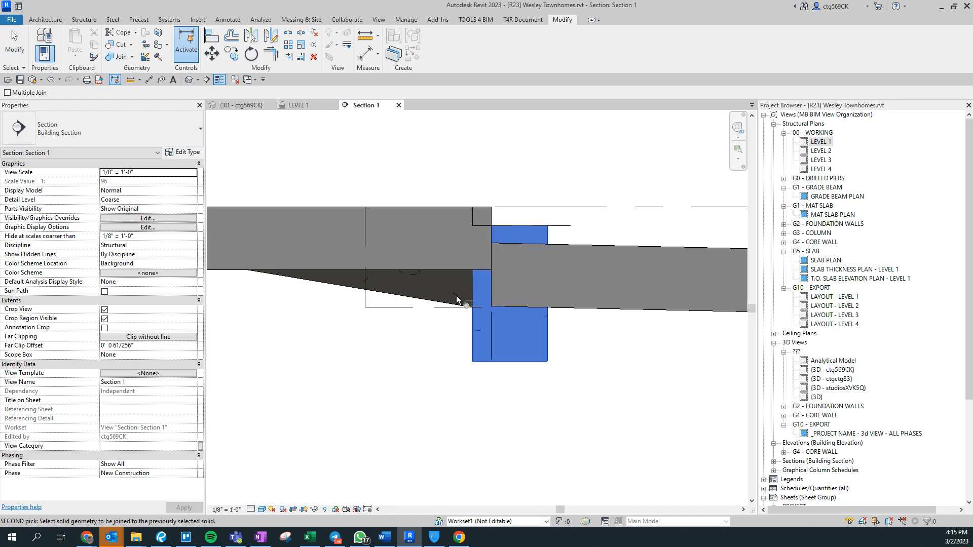
{"action": "left_click", "coordinate": [554, 246]}
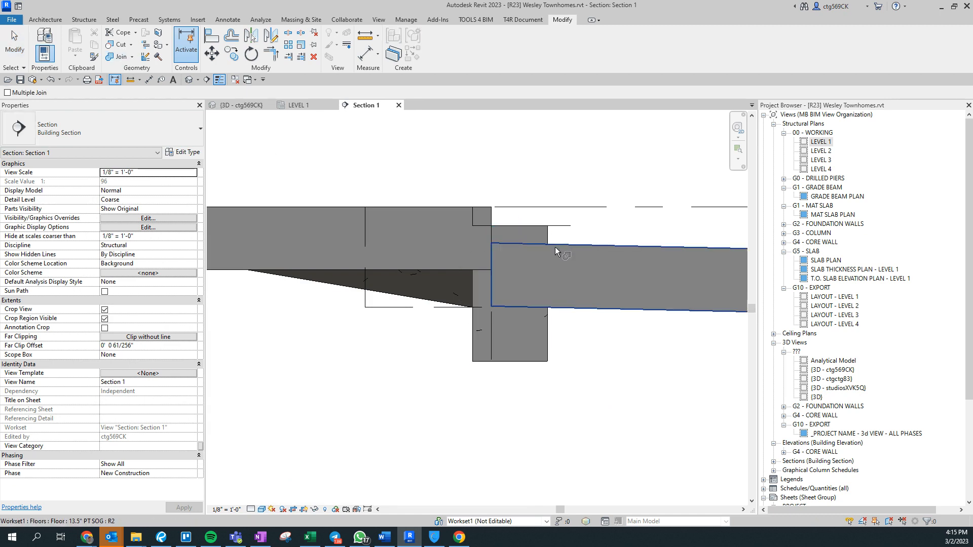
{"action": "key", "text": "Escape"}
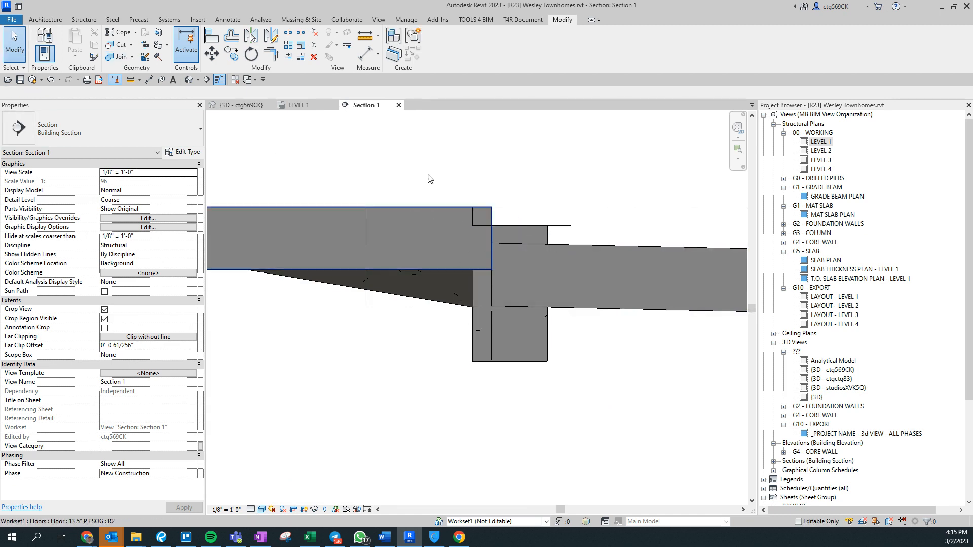
- Filter the selection around the 16" rib down to the hidden detail lines and delete them from Section 1
{"action": "left_click_drag", "start_coordinate": [319, 177], "coordinate": [658, 416]}
{"action": "left_click", "coordinate": [926, 521]}
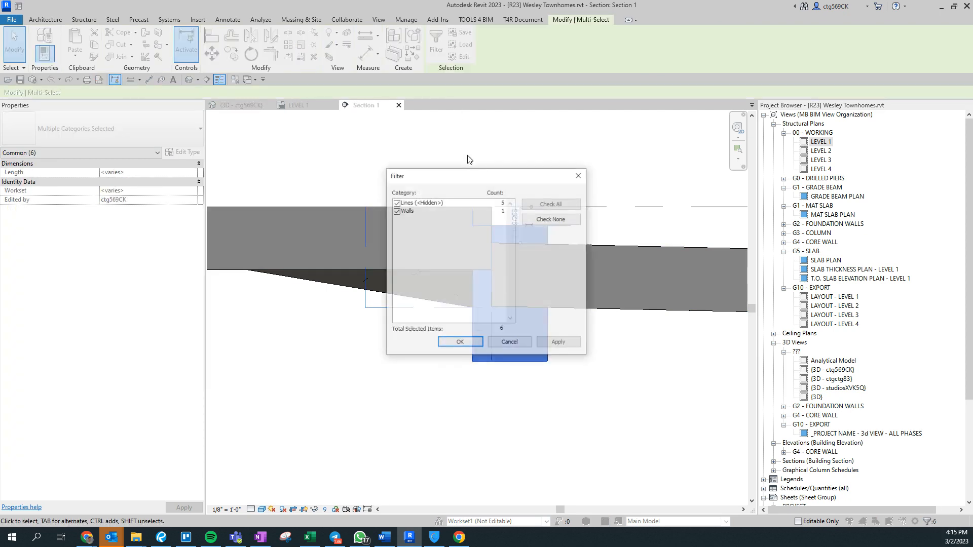
{"action": "left_click", "coordinate": [398, 203]}
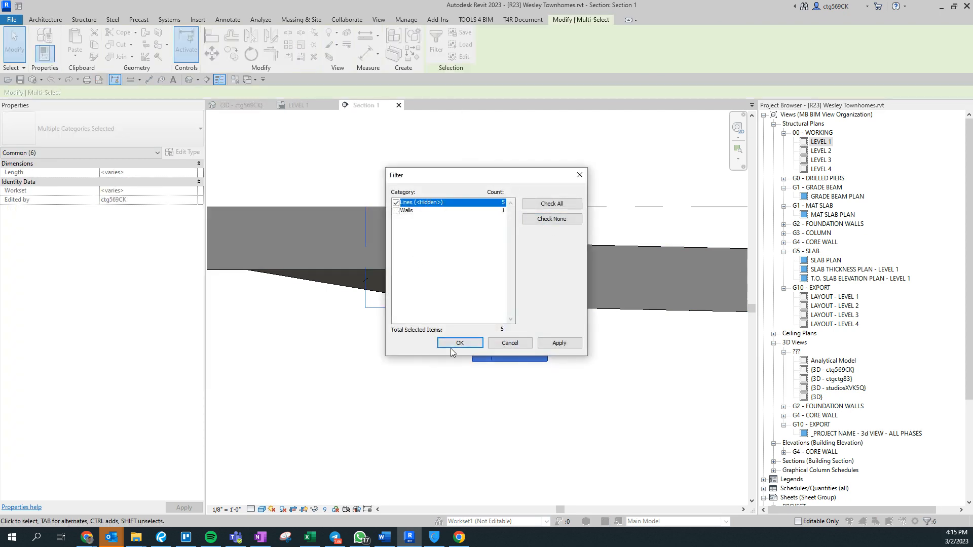
{"action": "left_click", "coordinate": [451, 346]}
{"action": "scroll", "coordinate": [360, 321], "scroll_direction": "down", "scroll_amount": 3}
{"action": "scroll", "coordinate": [393, 324], "scroll_direction": "up", "scroll_amount": 2}
- Move the section line in the Level 1 plan into the adjacent bay with the full-width thickening and open Section 1
{"action": "left_click", "coordinate": [248, 105]}
{"action": "key", "text": "ctrl+Tab"}
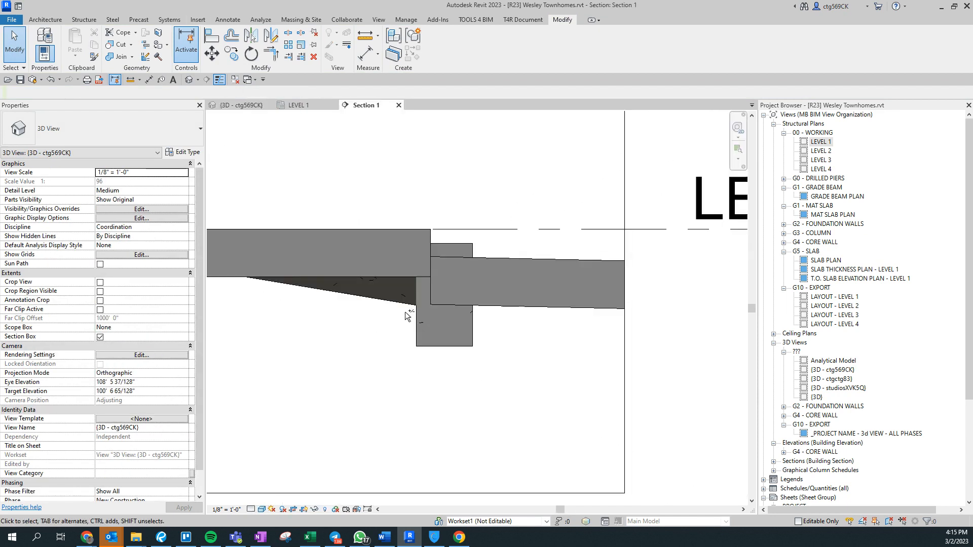
{"action": "key", "text": "ctrl+Tab"}
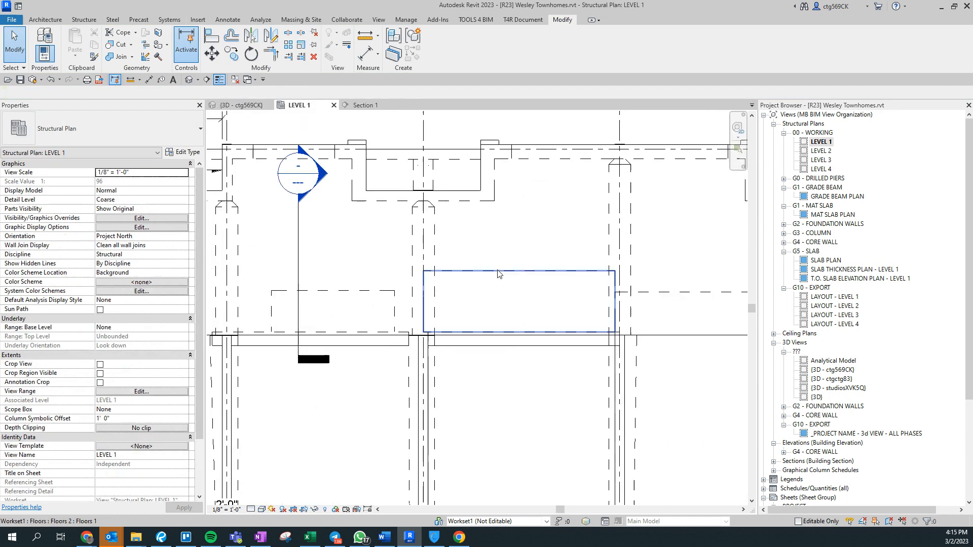
{"action": "left_click", "coordinate": [300, 222]}
{"action": "left_click_drag", "start_coordinate": [299, 223], "coordinate": [488, 242]}
{"action": "double_click", "coordinate": [489, 197]}
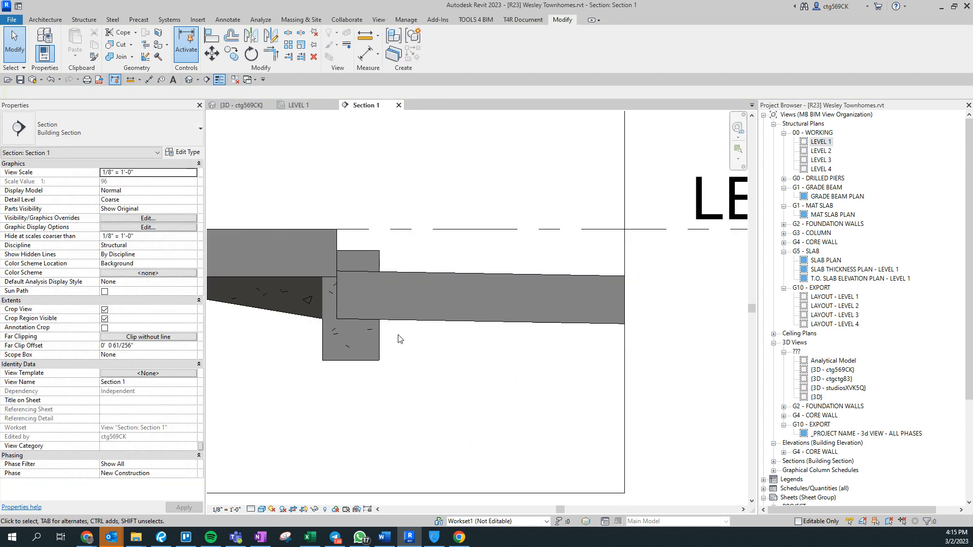
- Measure the depth from the lower slab's top corner to the 16" rib's underside with a trial detail line
{"action": "key", "text": "d"}
{"action": "key", "text": "l"}
{"action": "left_click", "coordinate": [337, 273]}
{"action": "scroll", "coordinate": [337, 360], "scroll_direction": "up", "scroll_amount": 2}
{"action": "scroll", "coordinate": [337, 361], "scroll_direction": "up", "scroll_amount": 1}
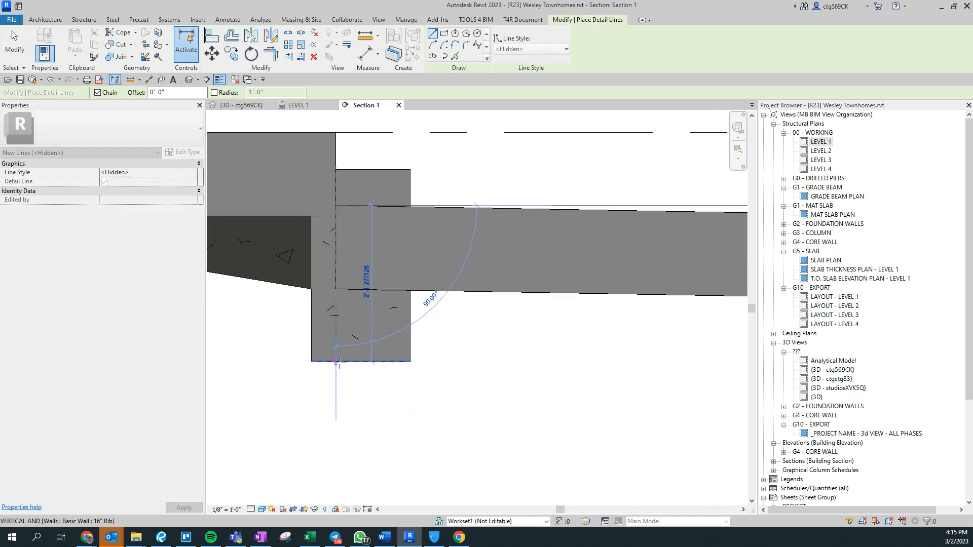
{"action": "key", "text": "Escape"}
{"action": "key", "text": "Escape"}
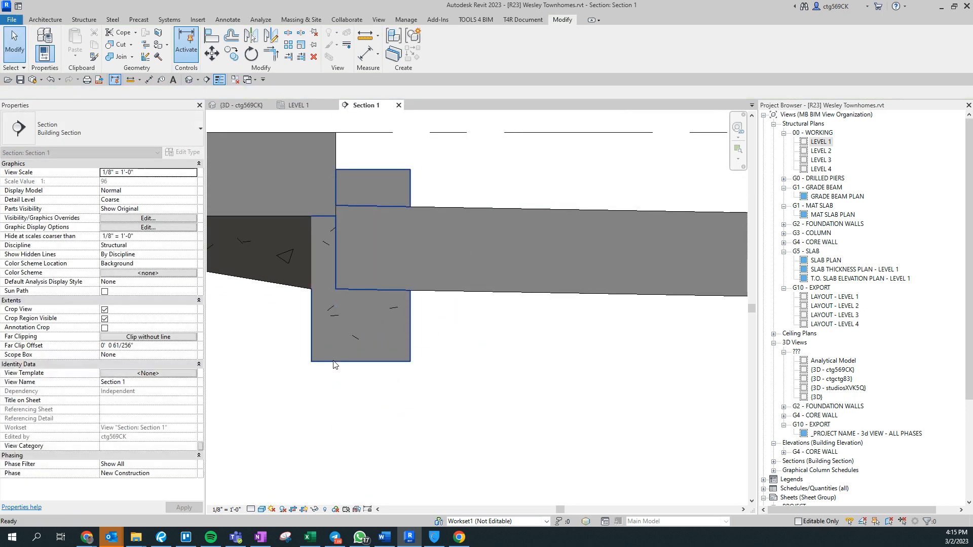
- Move the section line in the Level 1 plan back through the bay with the shorter thickening and open Section 1
{"action": "left_click", "coordinate": [335, 364]}
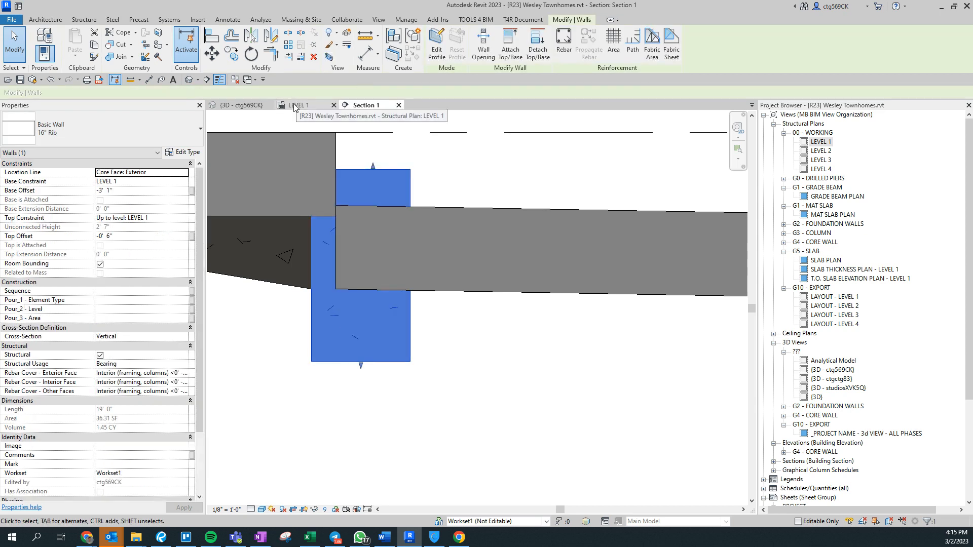
{"action": "middle_click_drag", "start_coordinate": [475, 343], "coordinate": [575, 357]}
{"action": "left_click", "coordinate": [467, 340]}
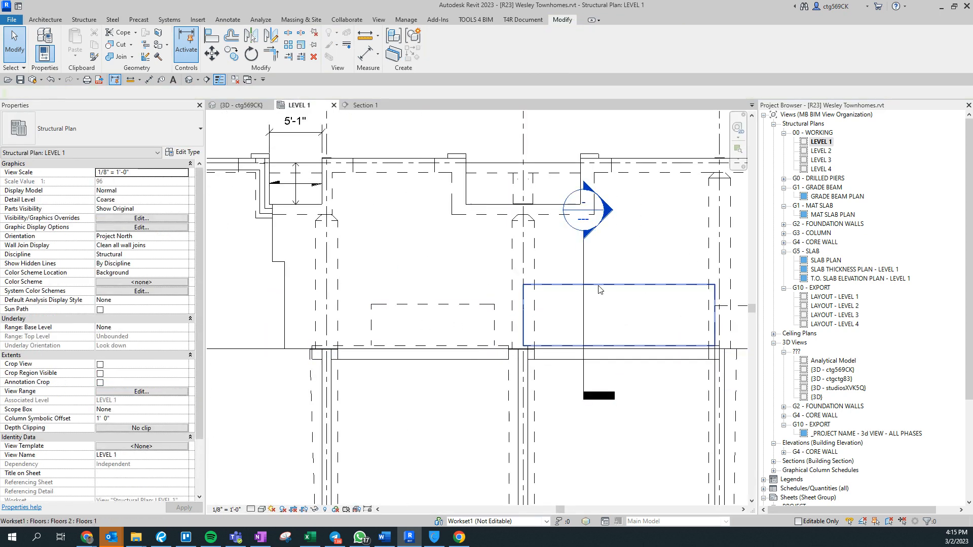
{"action": "left_click_drag", "start_coordinate": [585, 268], "coordinate": [391, 280]}
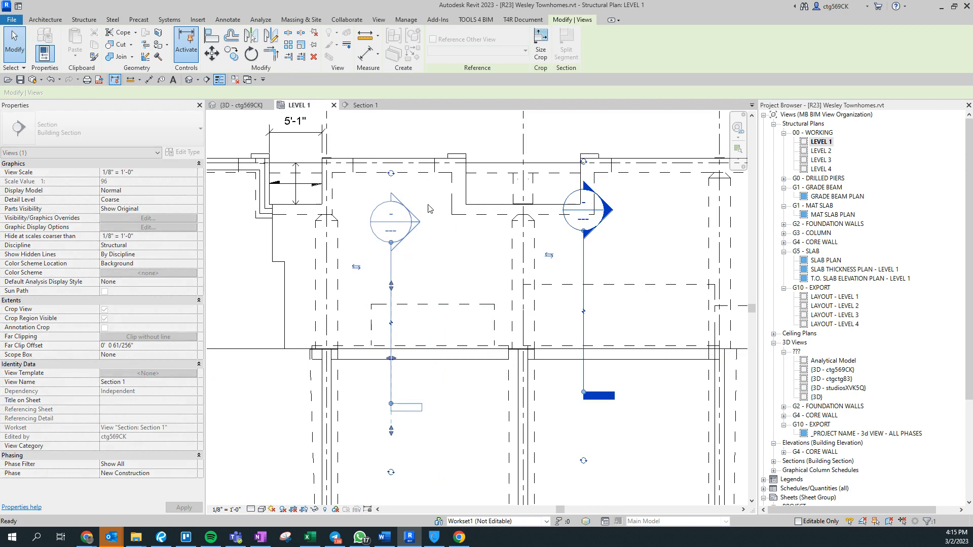
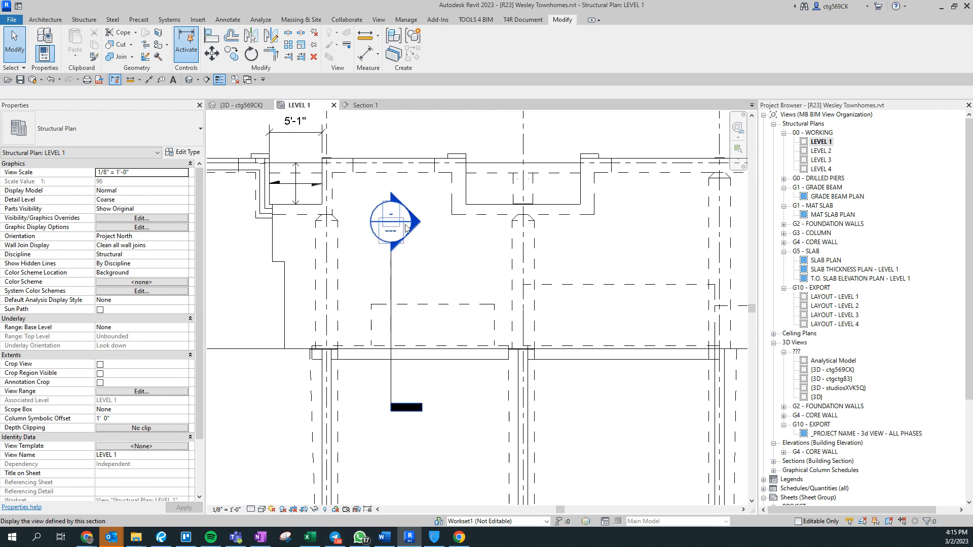
{"action": "double_click", "coordinate": [419, 221]}
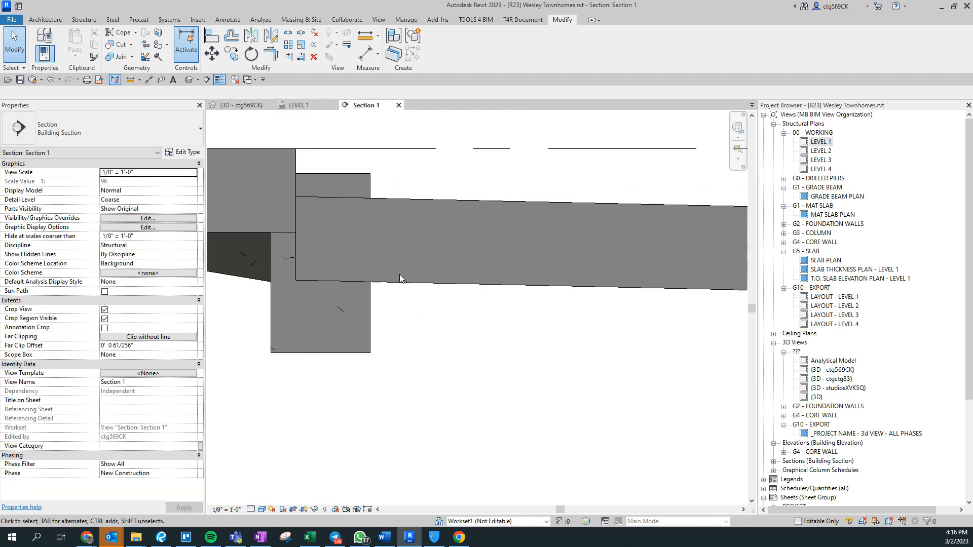
- Draw a hidden detail line 21" down from the lower slab's top corner, continuing horizontally across the 16" rib
{"action": "key", "text": "d"}
{"action": "key", "text": "l"}
{"action": "left_click", "coordinate": [295, 196]}
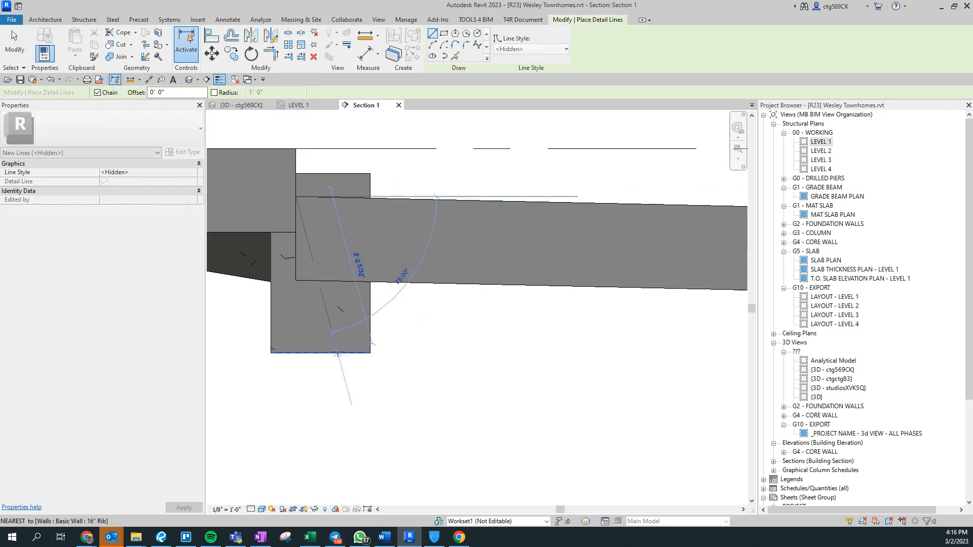
{"action": "type", "text": "21\""}
{"action": "key", "text": "Return"}
{"action": "left_click", "coordinate": [400, 322]}
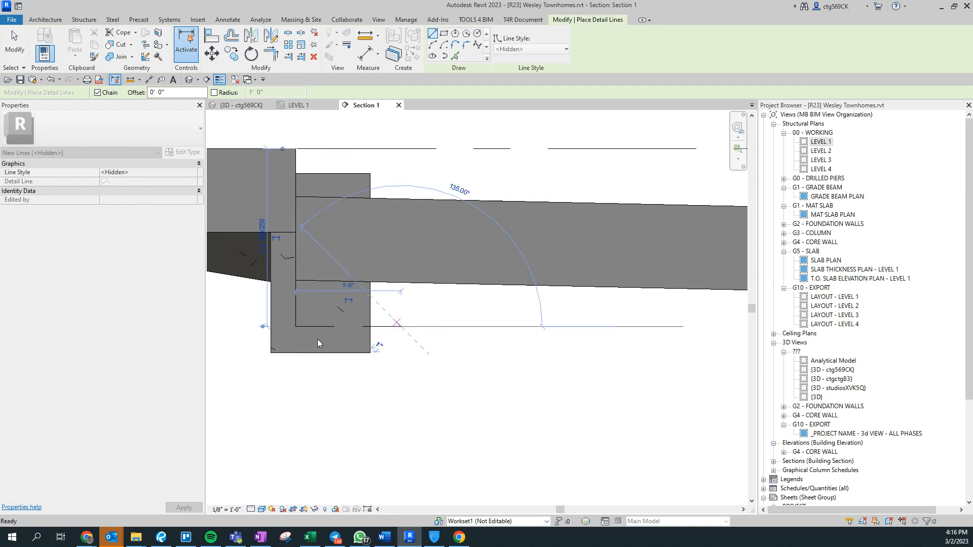
{"action": "key", "text": "Escape"}
{"action": "key", "text": "Escape"}
- Raise the 16" rib's underside to the horizontal detail line and adjust its base offset
{"action": "left_click", "coordinate": [320, 358]}
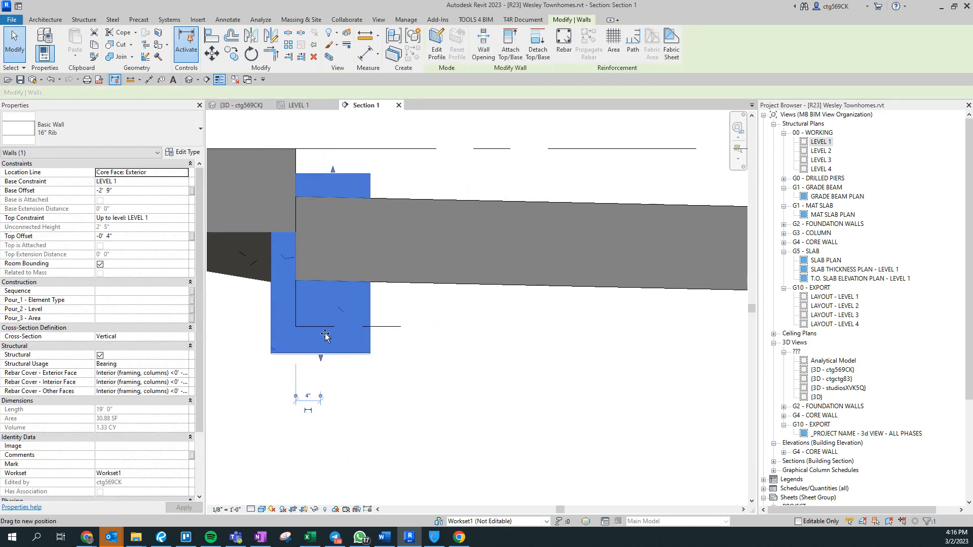
{"action": "left_click_drag", "start_coordinate": [330, 331], "coordinate": [328, 330]}
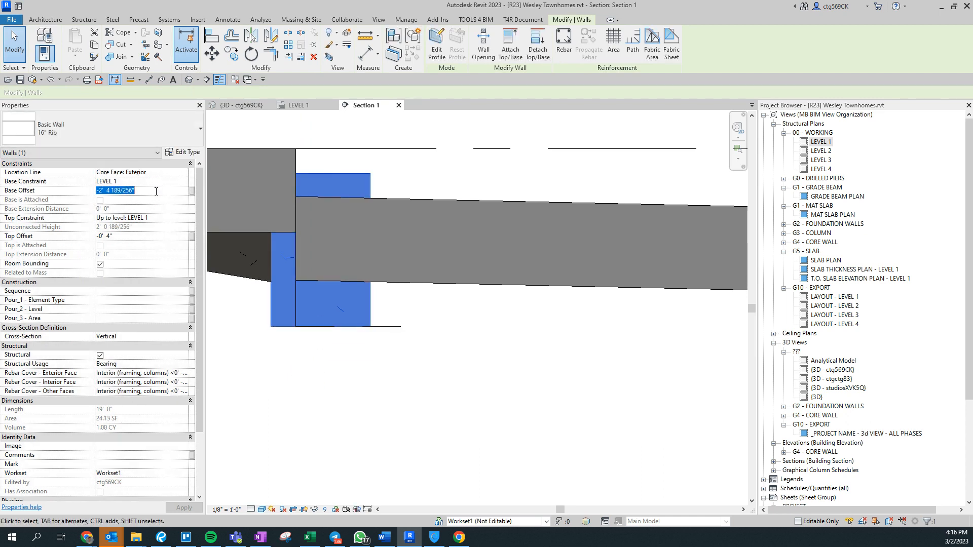
{"action": "key", "text": "Return"}
- Move the section line in the Level 1 plan through the full-width thickening's bay and open Section 1 again
{"action": "left_click", "coordinate": [302, 105]}
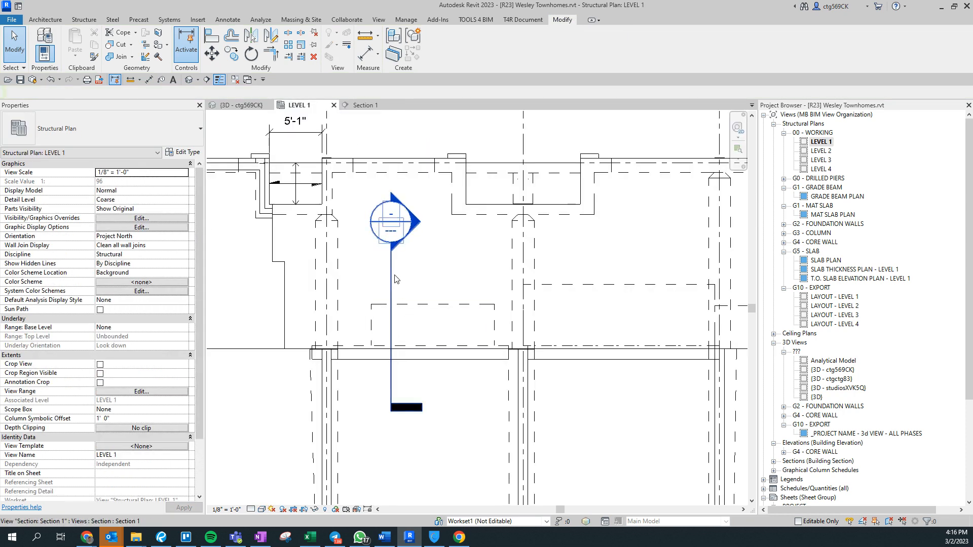
{"action": "left_click", "coordinate": [392, 270]}
{"action": "left_click_drag", "start_coordinate": [394, 270], "coordinate": [540, 277]}
{"action": "double_click", "coordinate": [561, 233]}
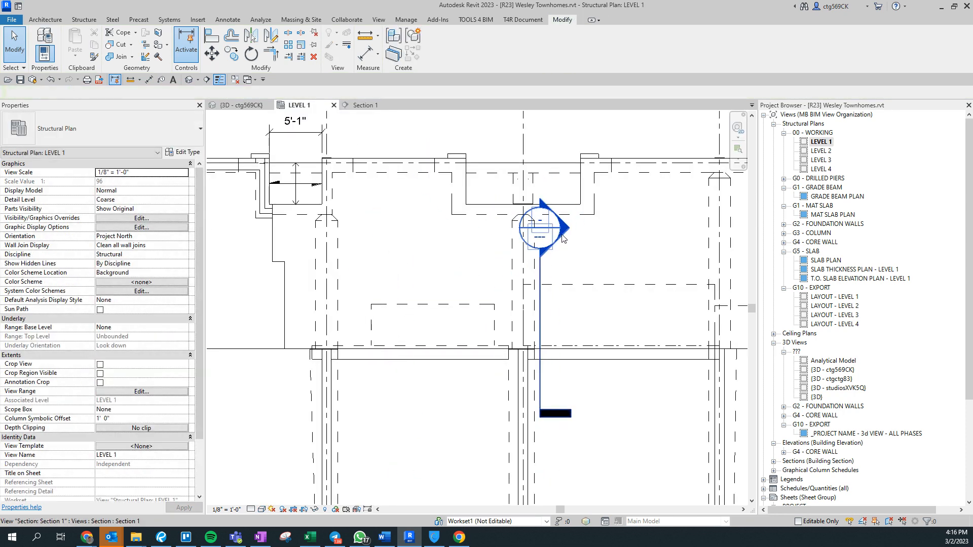
{"action": "middle_click_drag", "start_coordinate": [343, 313], "coordinate": [424, 309]}
{"action": "key", "text": "d"}
{"action": "key", "text": "l"}
{"action": "left_click", "coordinate": [368, 213]}
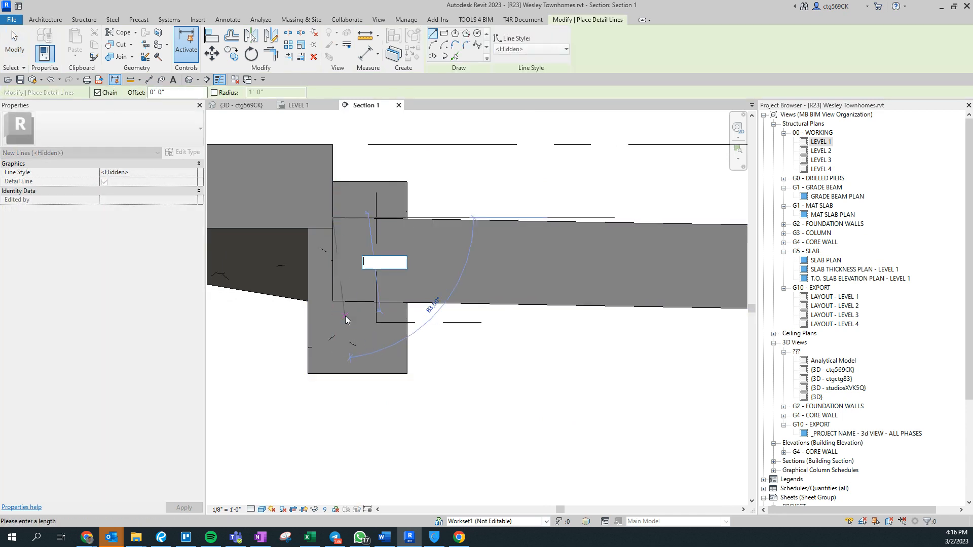
{"action": "key", "text": "Escape"}
{"action": "key", "text": "Escape"}
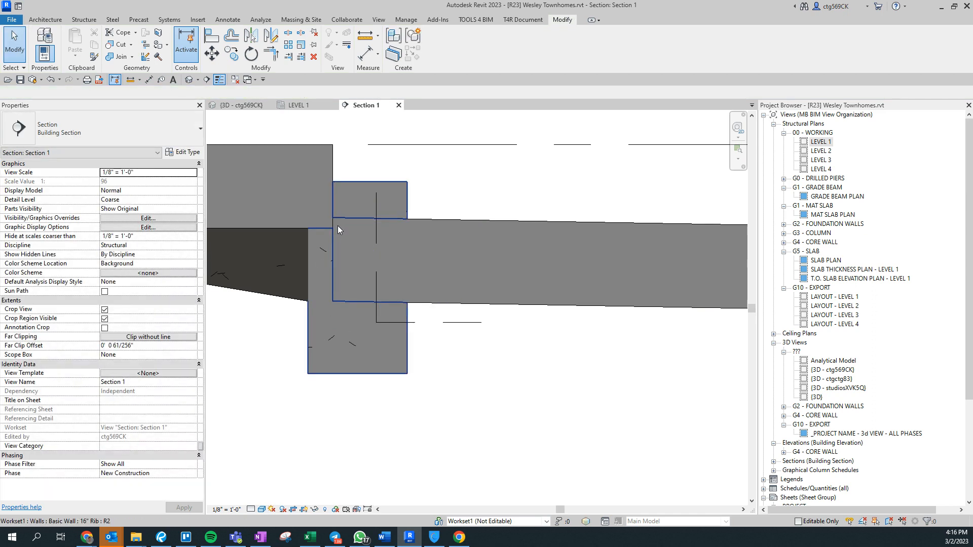
- Draw a hidden detail line straight down from the slab's top corner, continuing horizontally across this bay's 16" rib
{"action": "key", "text": "d"}
{"action": "key", "text": "l"}
{"action": "left_click", "coordinate": [333, 218]}
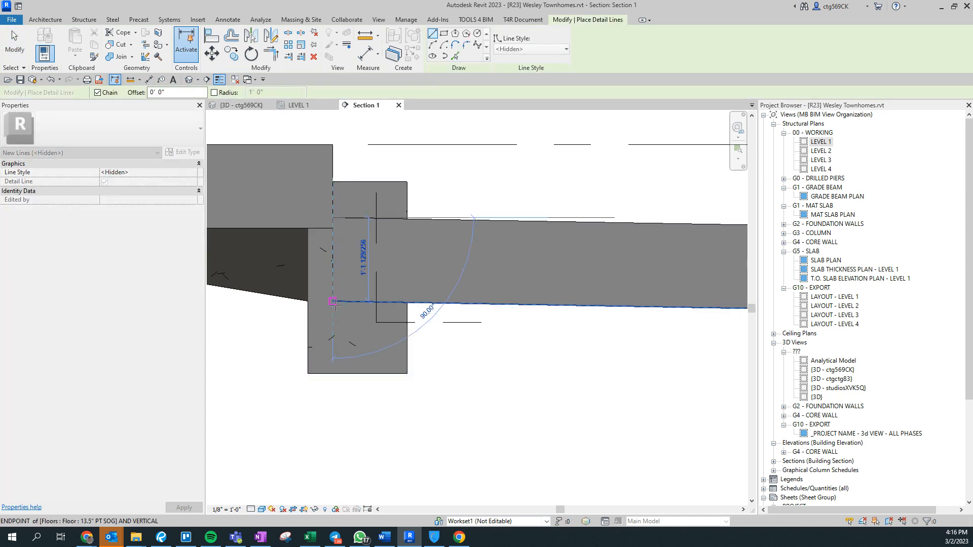
{"action": "key", "text": "Return"}
{"action": "key", "text": "Escape"}
{"action": "key", "text": "Escape"}
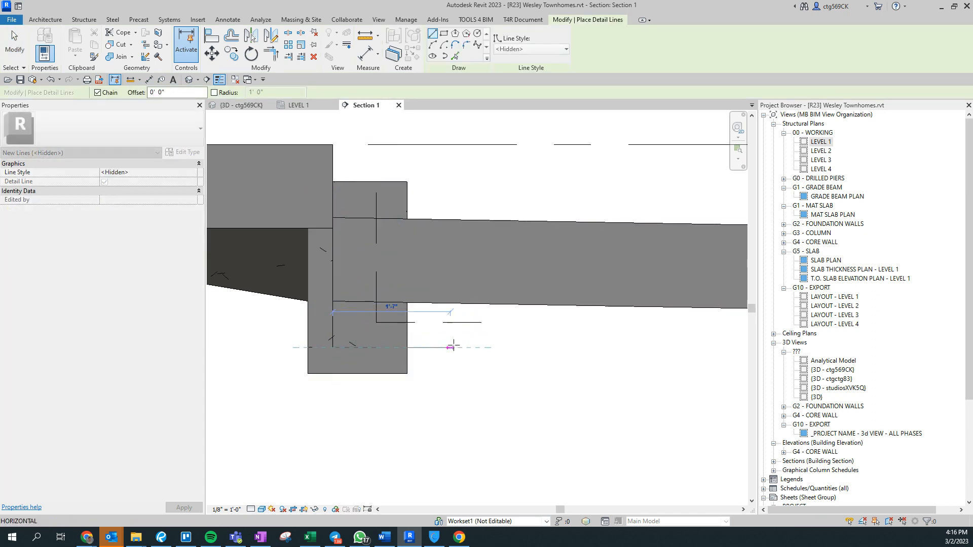
- Raise this 16" rib's underside to the new horizontal detail line and set its base offset to -2' 9"
{"action": "left_click", "coordinate": [356, 374]}
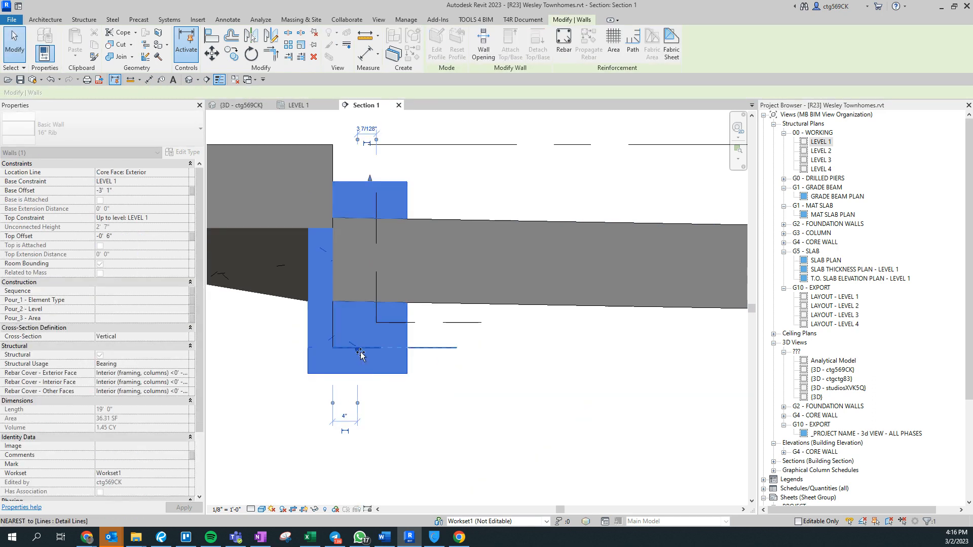
{"action": "left_click_drag", "start_coordinate": [356, 374], "coordinate": [357, 348]}
{"action": "left_click", "coordinate": [157, 191]}
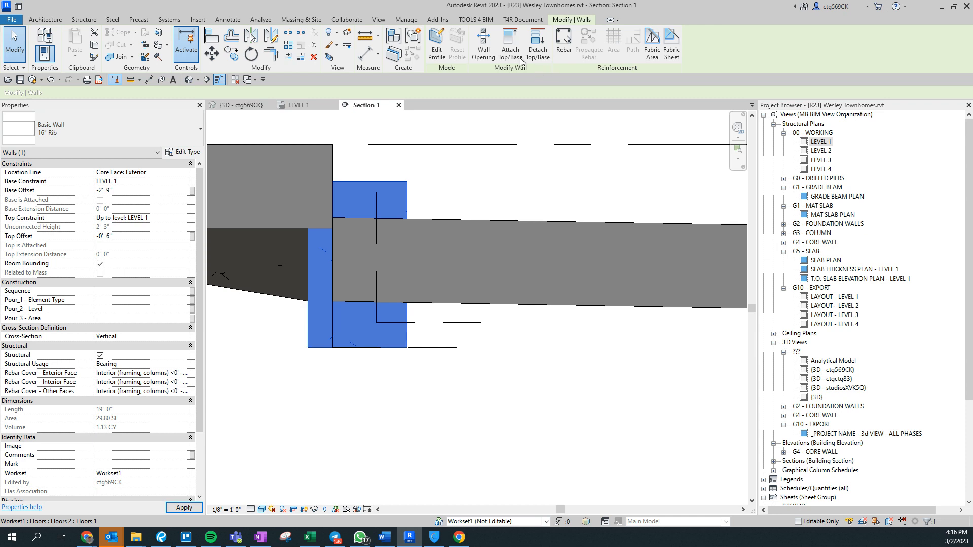
{"action": "key", "text": "Escape"}
- Stretch both ends of the shorter in-place slab thickening in the Level 1 plan so that it spans its full bay
{"action": "left_click", "coordinate": [292, 106]}
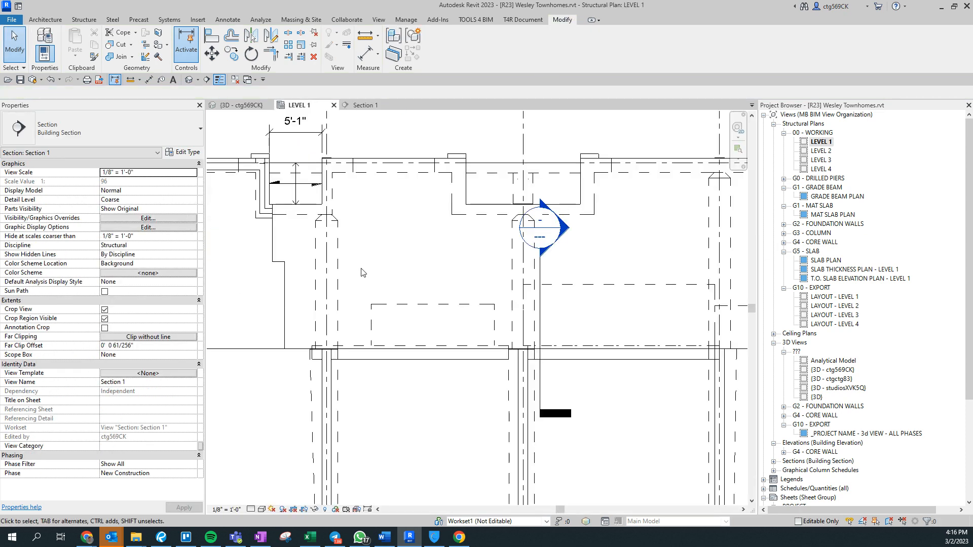
{"action": "left_click", "coordinate": [446, 318]}
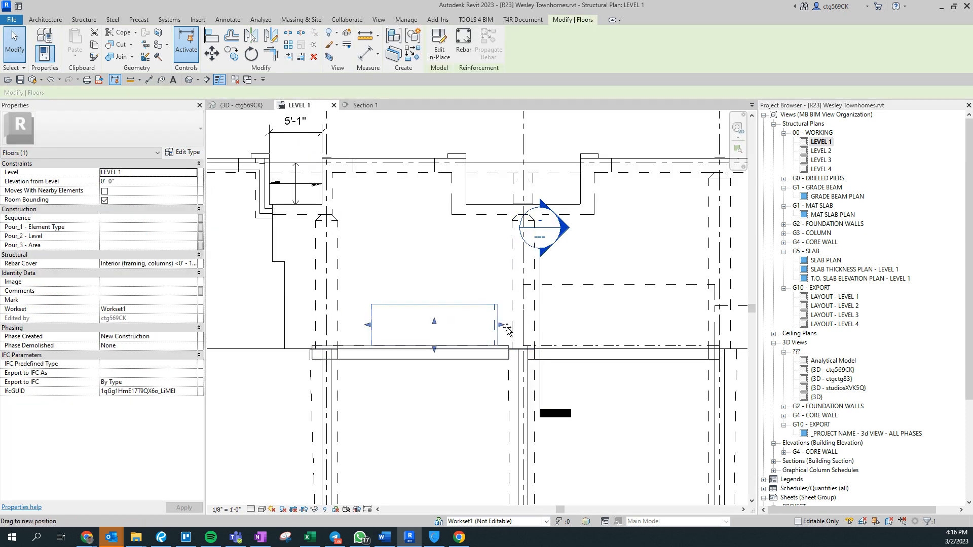
{"action": "left_click_drag", "start_coordinate": [524, 328], "coordinate": [403, 402]}
{"action": "scroll", "coordinate": [527, 326], "scroll_direction": "up", "scroll_amount": 3}
{"action": "scroll", "coordinate": [554, 326], "scroll_direction": "left", "scroll_amount": 5, "text": "shift"}
{"action": "scroll", "coordinate": [385, 343], "scroll_direction": "down", "scroll_amount": 3}
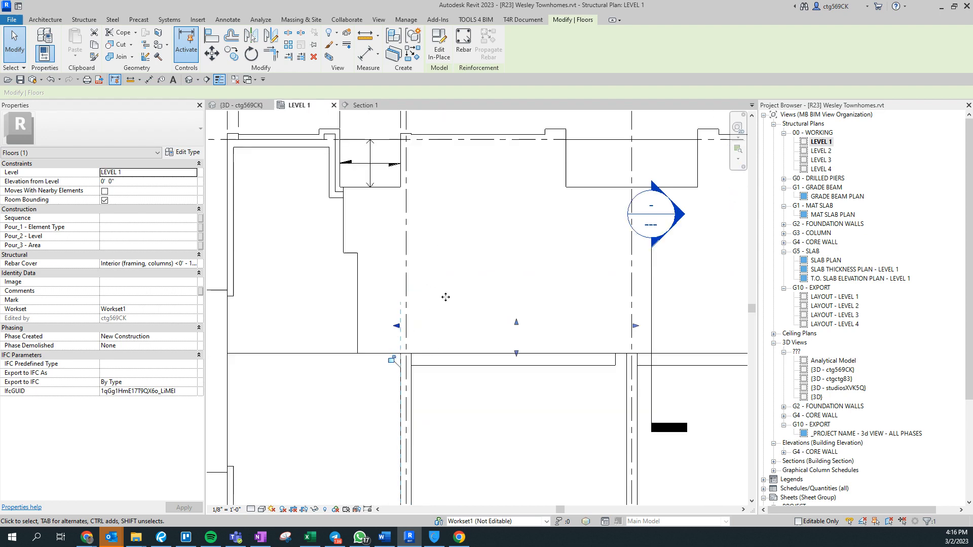
{"action": "key", "text": "Escape"}
- Move the section line through the stretched thickening's bay and return to Section 1 at the rib and sloped thickening
{"action": "left_click_drag", "start_coordinate": [655, 261], "coordinate": [472, 280]}
{"action": "key", "text": "ctrl+Tab"}
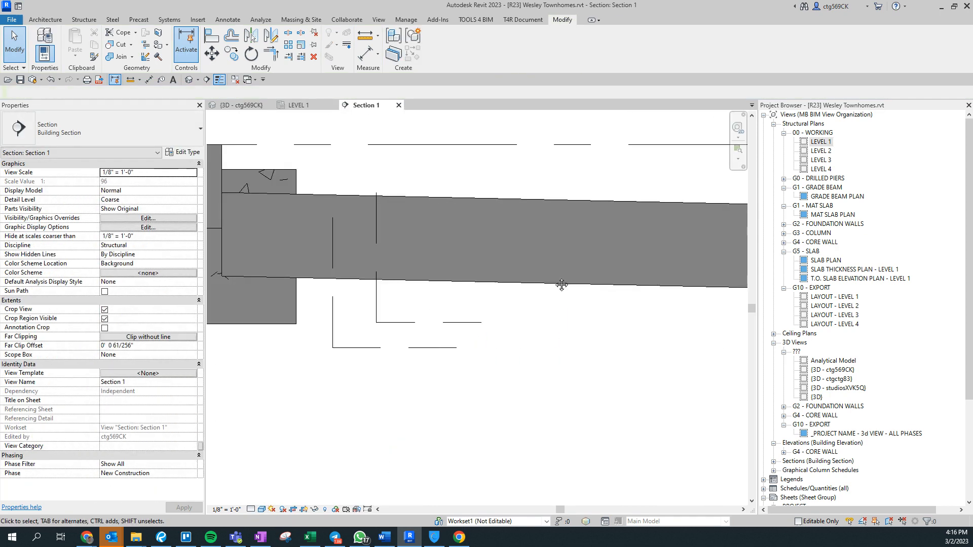
{"action": "middle_click_drag", "start_coordinate": [584, 243], "coordinate": [453, 312]}
{"action": "scroll", "coordinate": [453, 312], "scroll_direction": "down", "scroll_amount": 5}
{"action": "middle_click_drag", "start_coordinate": [334, 390], "coordinate": [469, 387]}
{"action": "scroll", "coordinate": [467, 376], "scroll_direction": "up", "scroll_amount": 2}
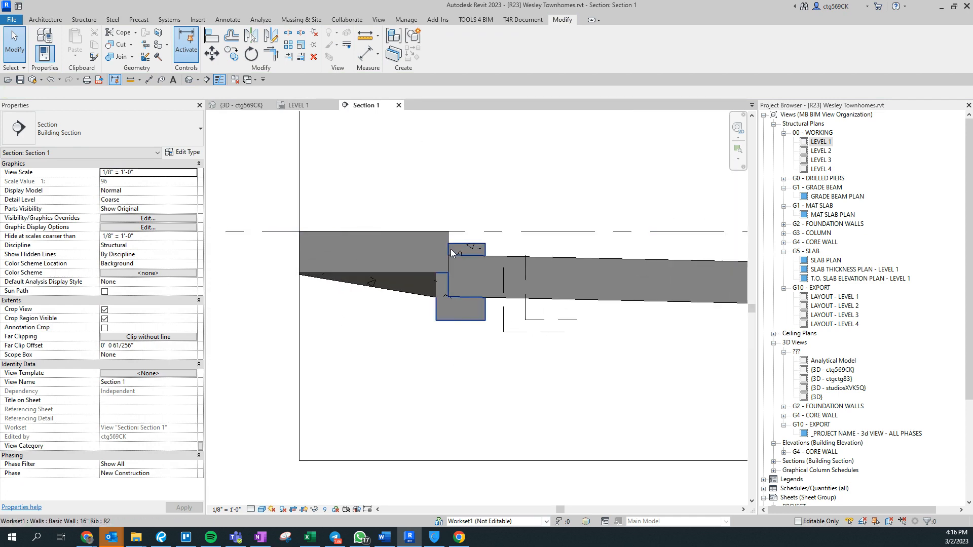
- Measure the offset between the upper slab's top and the 16" rib's top with a trial aligned dimension
{"action": "key", "text": "d"}
{"action": "key", "text": "i"}
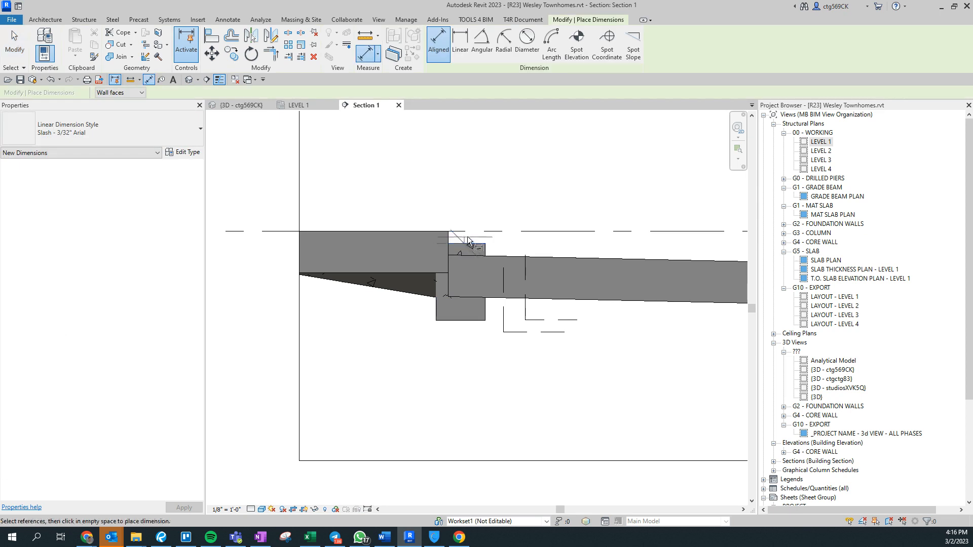
{"action": "left_click", "coordinate": [459, 242]}
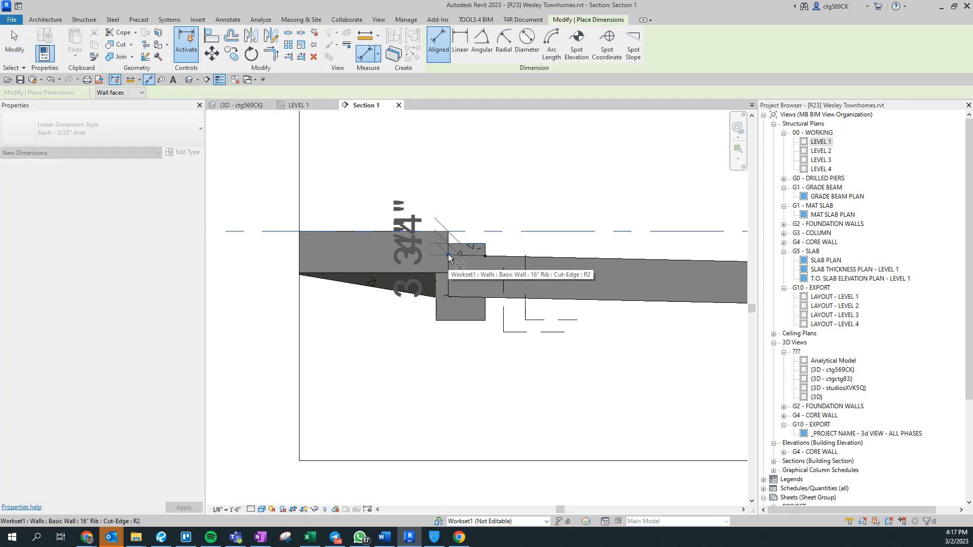
{"action": "key", "text": "Escape"}
{"action": "key", "text": "Escape"}
{"action": "scroll", "coordinate": [446, 254], "scroll_direction": "down", "scroll_amount": 3}
{"action": "scroll", "coordinate": [446, 253], "scroll_direction": "up", "scroll_amount": 6}
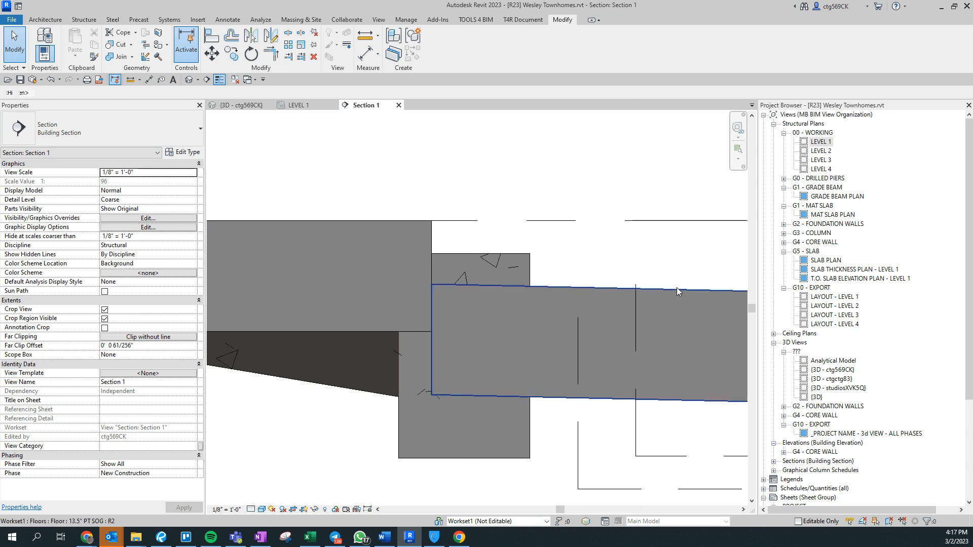
{"action": "left_click", "coordinate": [678, 292]}
{"action": "key", "text": "Escape"}
{"action": "key", "text": "d"}
{"action": "key", "text": "l"}
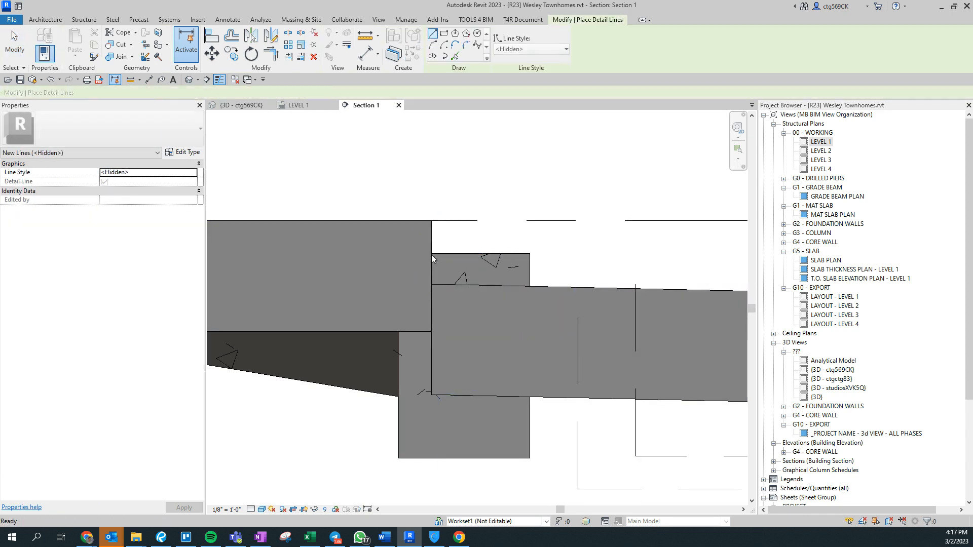
{"action": "key", "text": "Escape"}
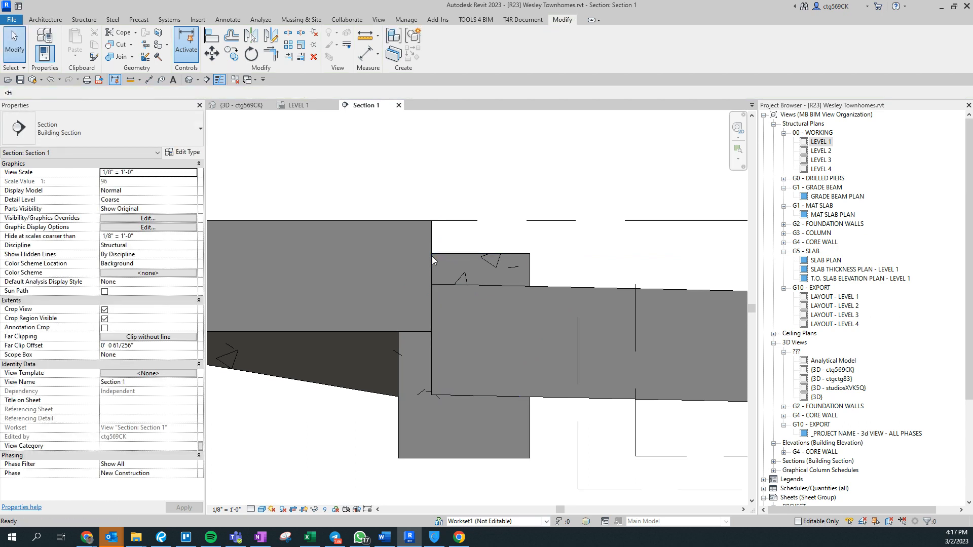
{"action": "left_click", "coordinate": [432, 253]}
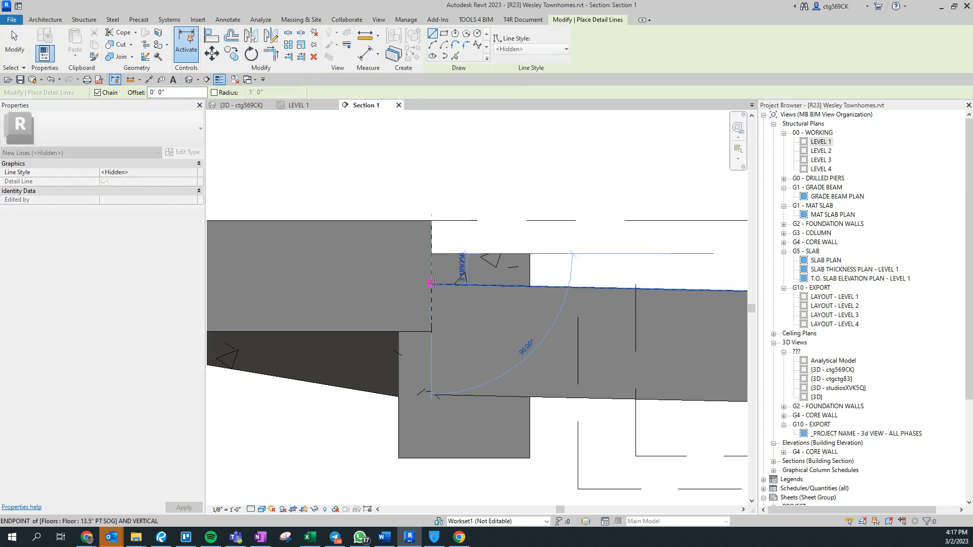
{"action": "scroll", "coordinate": [432, 285], "scroll_direction": "down", "scroll_amount": 2}
{"action": "key", "text": "Escape"}
{"action": "key", "text": "Escape"}
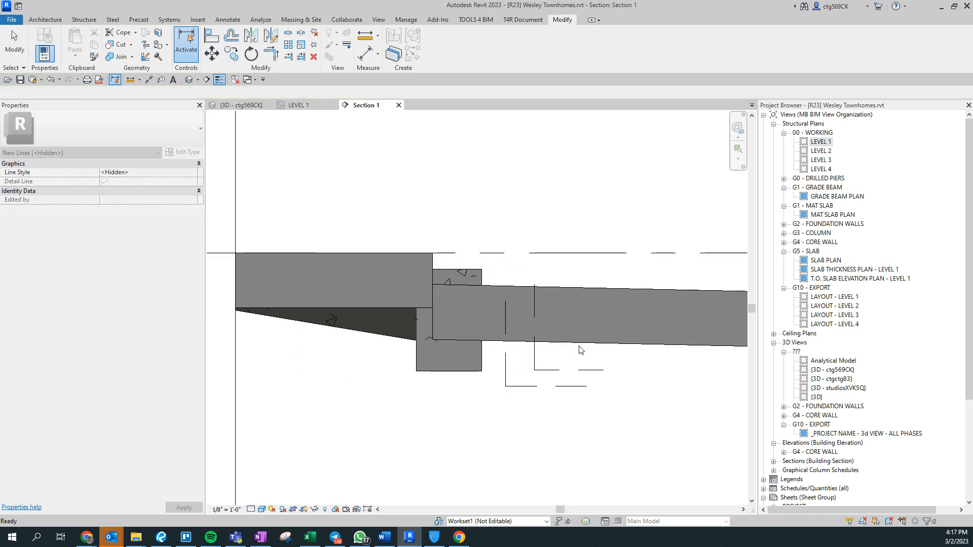
- Check the level and height offset of the lower sloped 13.5" PT SOG floor in Section 1
{"action": "left_click", "coordinate": [579, 344]}
{"action": "middle_click_drag", "start_coordinate": [584, 354], "coordinate": [440, 390]}
{"action": "scroll", "coordinate": [438, 372], "scroll_direction": "down", "scroll_amount": 3}
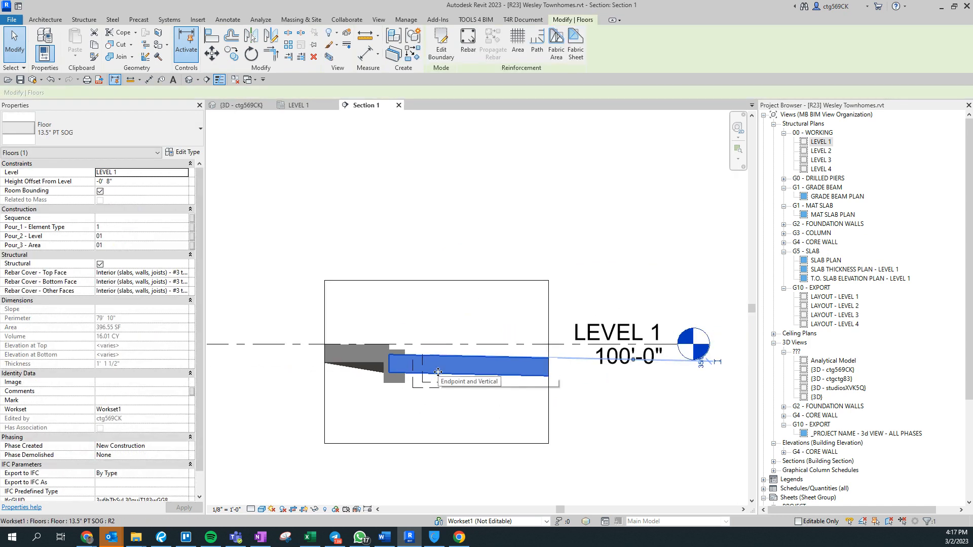
{"action": "scroll", "coordinate": [427, 355], "scroll_direction": "up", "scroll_amount": 5}
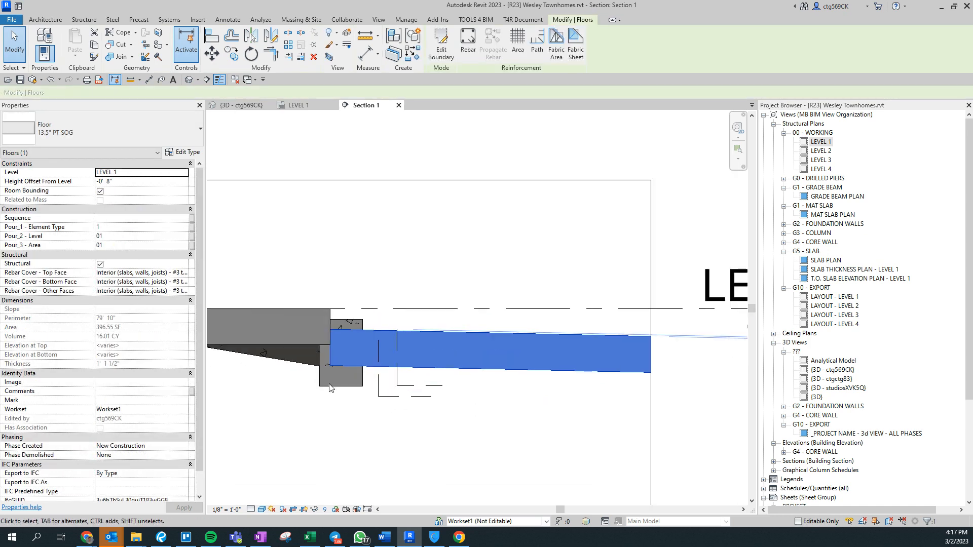
{"action": "key", "text": "Escape"}
- Measure the offset between the 16" rib's top and the lower sloped slab's top with a trial aligned dimension
{"action": "key", "text": "i"}
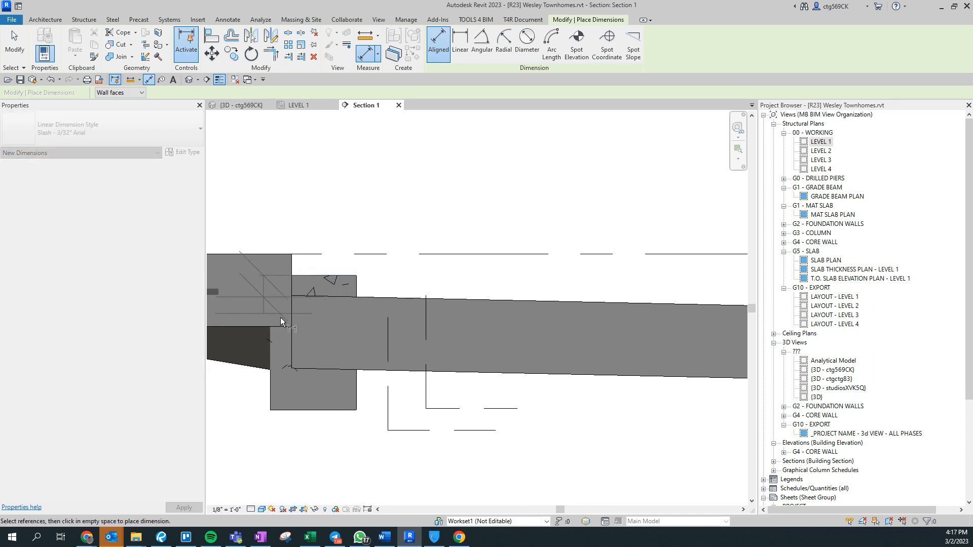
{"action": "middle_click_drag", "start_coordinate": [342, 317], "coordinate": [489, 316]}
{"action": "middle_click_drag", "start_coordinate": [315, 304], "coordinate": [445, 307]}
{"action": "scroll", "coordinate": [444, 307], "scroll_direction": "down", "scroll_amount": 2}
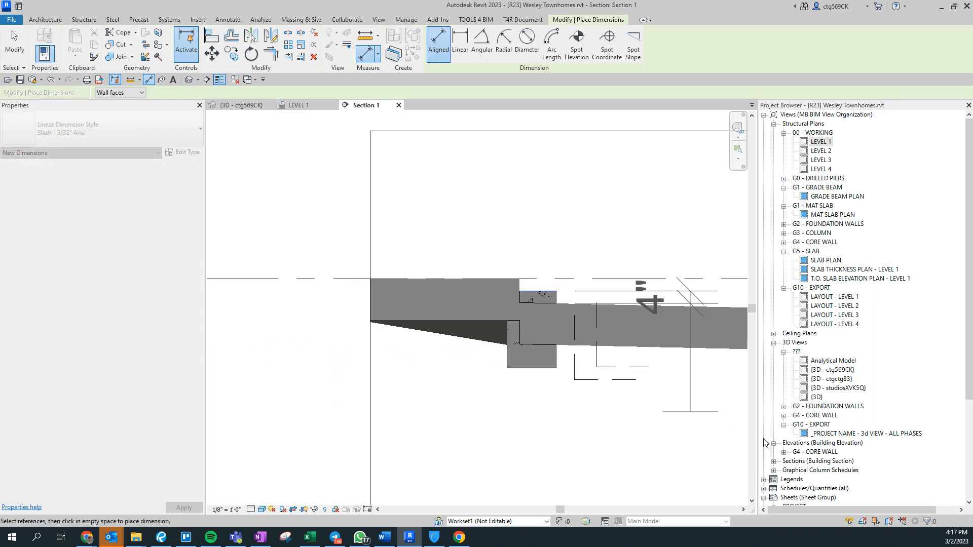
{"action": "middle_click_drag", "start_coordinate": [656, 300], "coordinate": [445, 291]}
{"action": "scroll", "coordinate": [333, 290], "scroll_direction": "up", "scroll_amount": 2}
{"action": "key", "text": "Escape"}
{"action": "key", "text": "Escape"}
- Select the sectioned bay's 16" rib in 3D and adjust both ends in the Level 1 plan to the thickening's extents, 19' 5 1/2" long
{"action": "key", "text": "ctrl+Tab"}
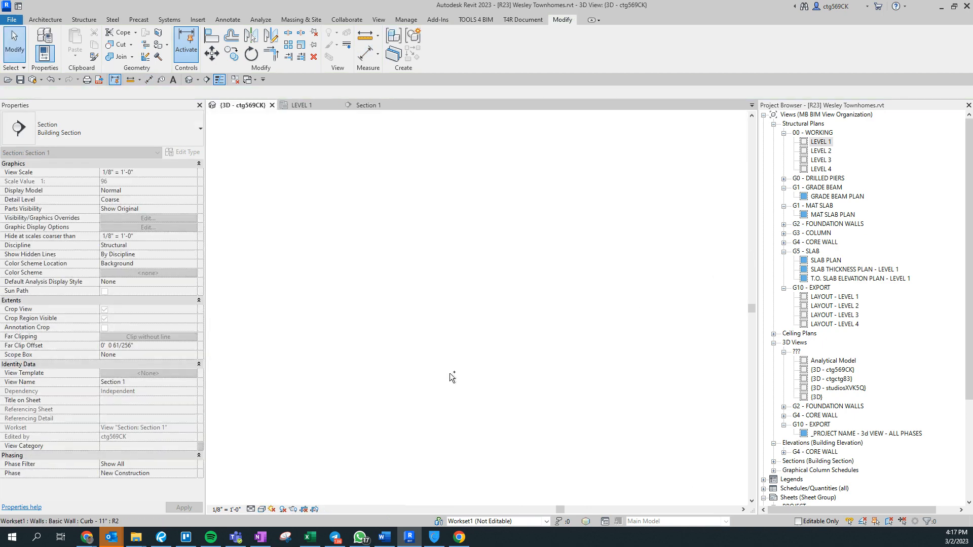
{"action": "scroll", "coordinate": [355, 367], "scroll_direction": "down", "scroll_amount": 2}
{"action": "middle_click_drag", "start_coordinate": [369, 485], "coordinate": [391, 400]}
{"action": "left_click", "coordinate": [334, 270]}
{"action": "middle_click_drag", "start_coordinate": [464, 381], "coordinate": [426, 370], "text": "shift"}
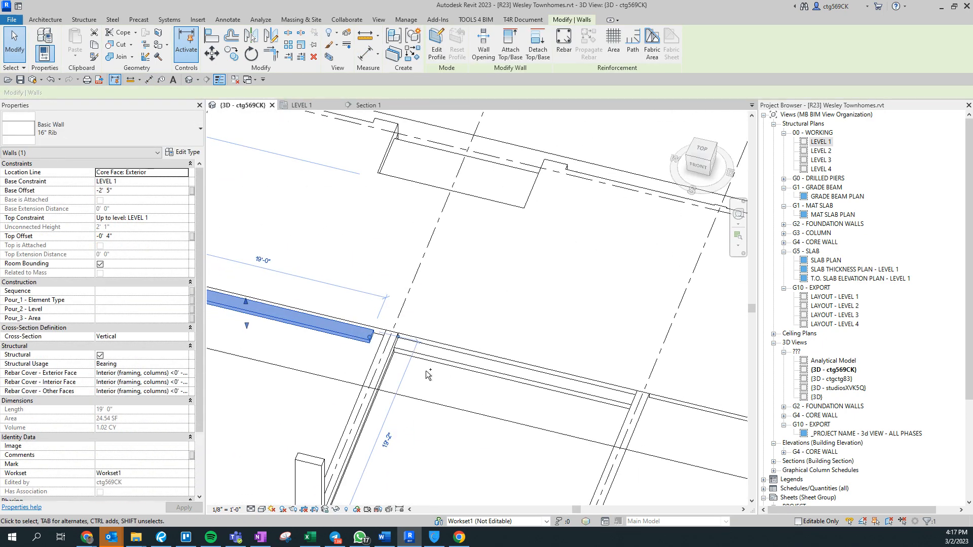
{"action": "key", "text": "ctrl+Tab"}
{"action": "scroll", "coordinate": [721, 416], "scroll_direction": "up", "scroll_amount": 1}
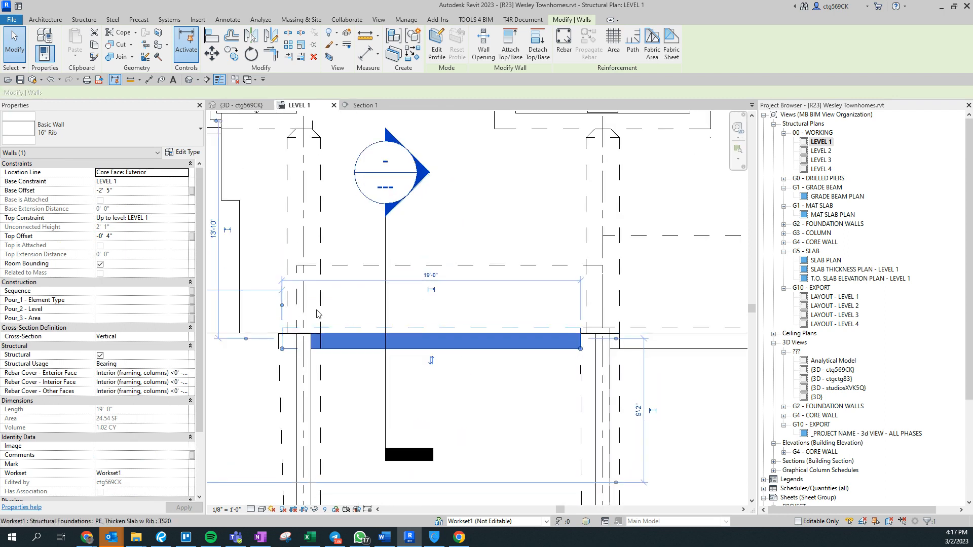
{"action": "left_click_drag", "start_coordinate": [285, 350], "coordinate": [304, 349]}
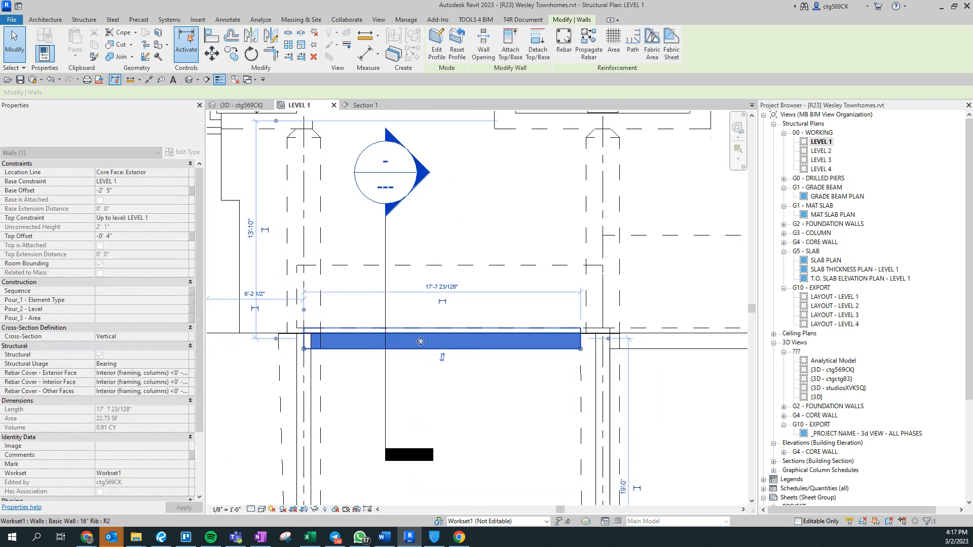
{"action": "left_click_drag", "start_coordinate": [581, 349], "coordinate": [603, 349]}
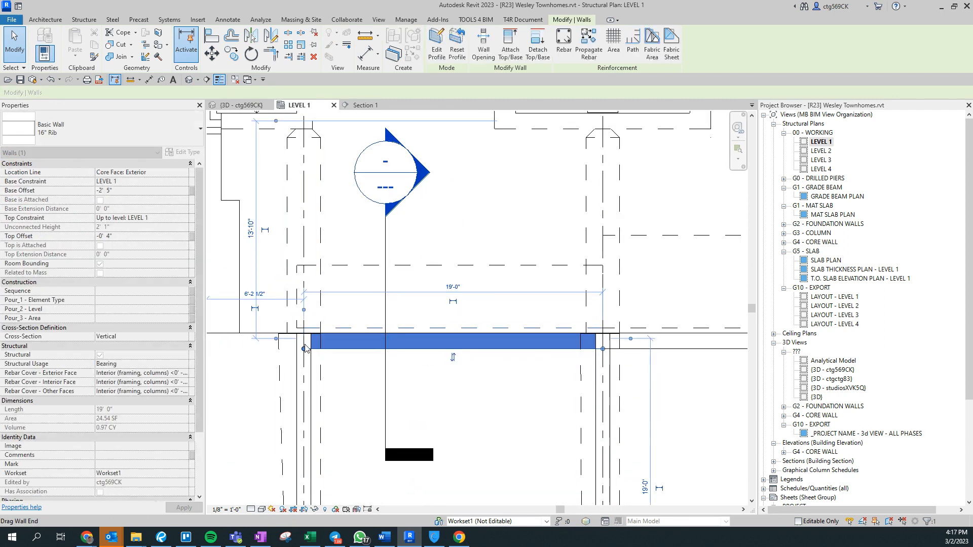
{"action": "left_click_drag", "start_coordinate": [304, 349], "coordinate": [297, 349]}
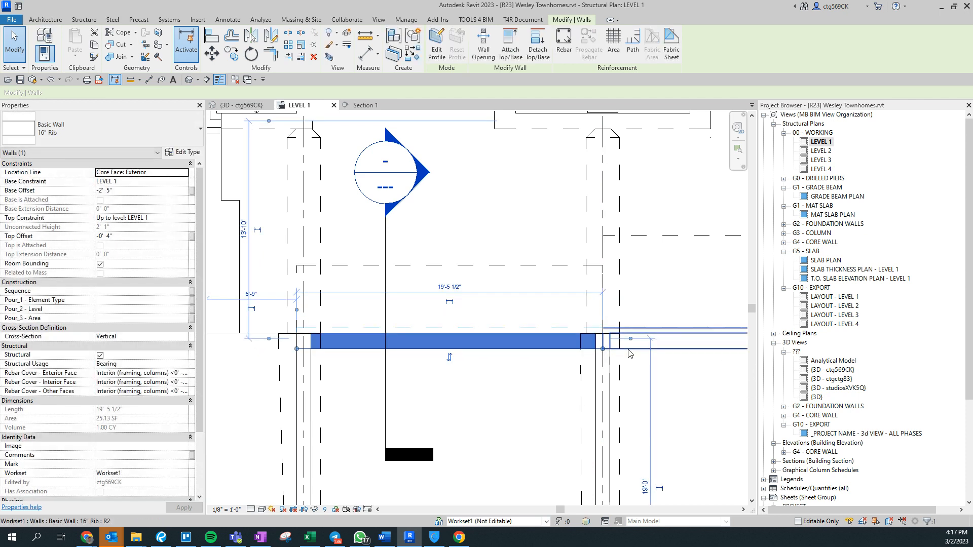
{"action": "key", "text": "Escape"}
- Review the ribs and slab thickenings across the bays from grid 1.1 to 1.6 in the Level 1 plan
{"action": "scroll", "coordinate": [304, 344], "scroll_direction": "down", "scroll_amount": 3}
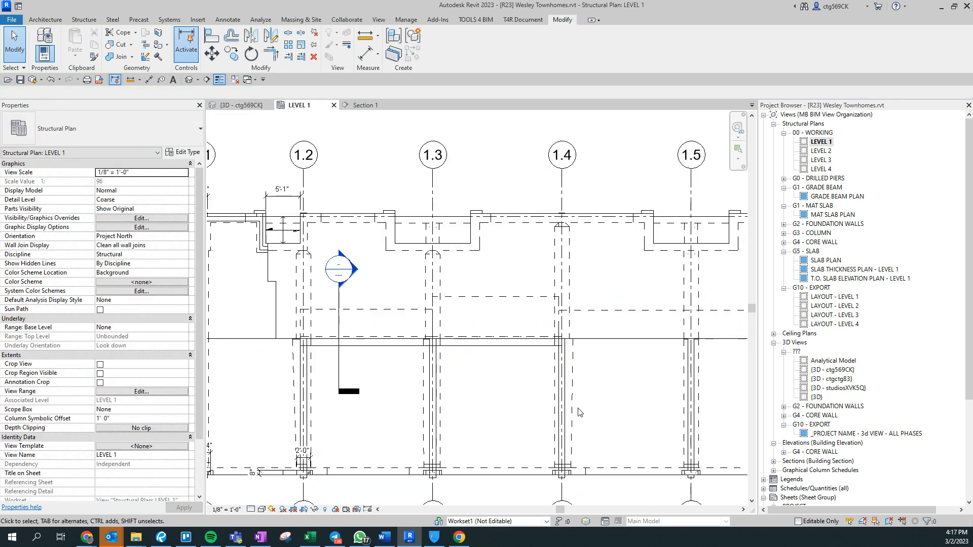
{"action": "middle_click_drag", "start_coordinate": [562, 421], "coordinate": [363, 370]}
{"action": "scroll", "coordinate": [362, 371], "scroll_direction": "down", "scroll_amount": 2}
{"action": "middle_click_drag", "start_coordinate": [410, 404], "coordinate": [493, 404]}
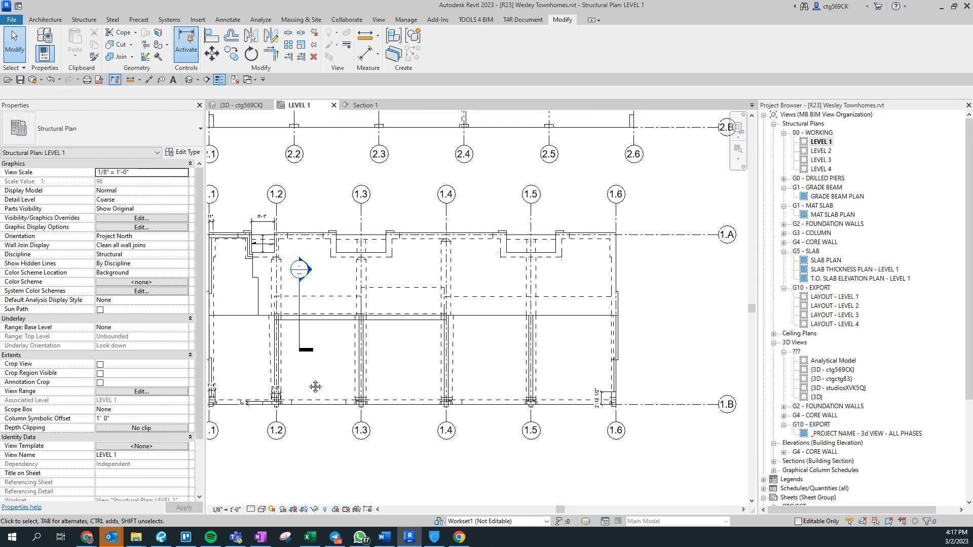
{"action": "middle_click_drag", "start_coordinate": [315, 387], "coordinate": [363, 380]}
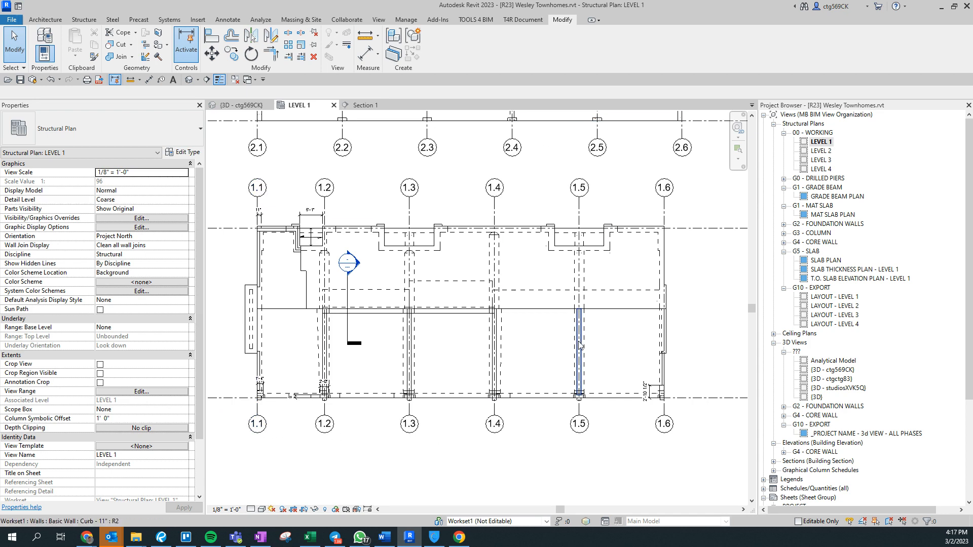
{"action": "scroll", "coordinate": [702, 221], "scroll_direction": "up", "scroll_amount": 3}
{"action": "scroll", "coordinate": [701, 248], "scroll_direction": "down", "scroll_amount": 1}
{"action": "scroll", "coordinate": [553, 258], "scroll_direction": "down", "scroll_amount": 3}
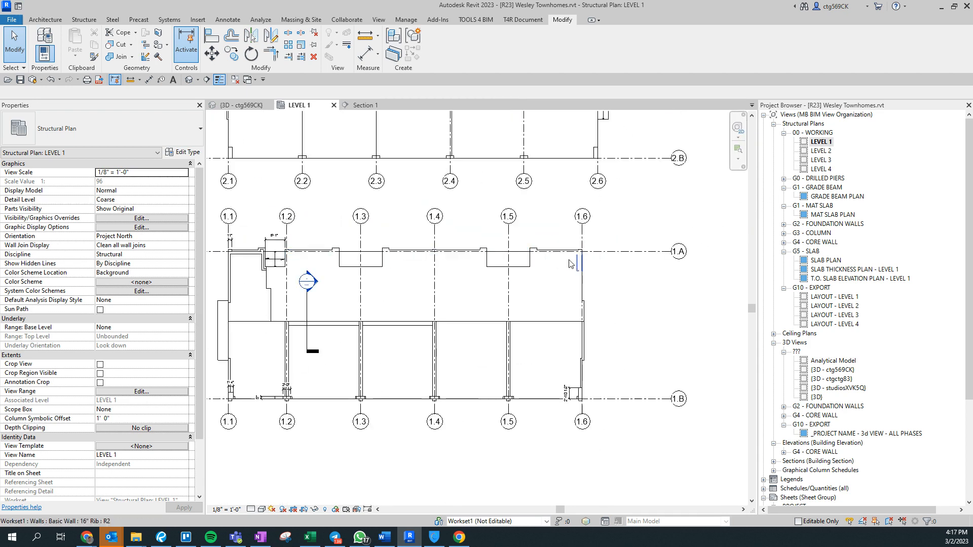